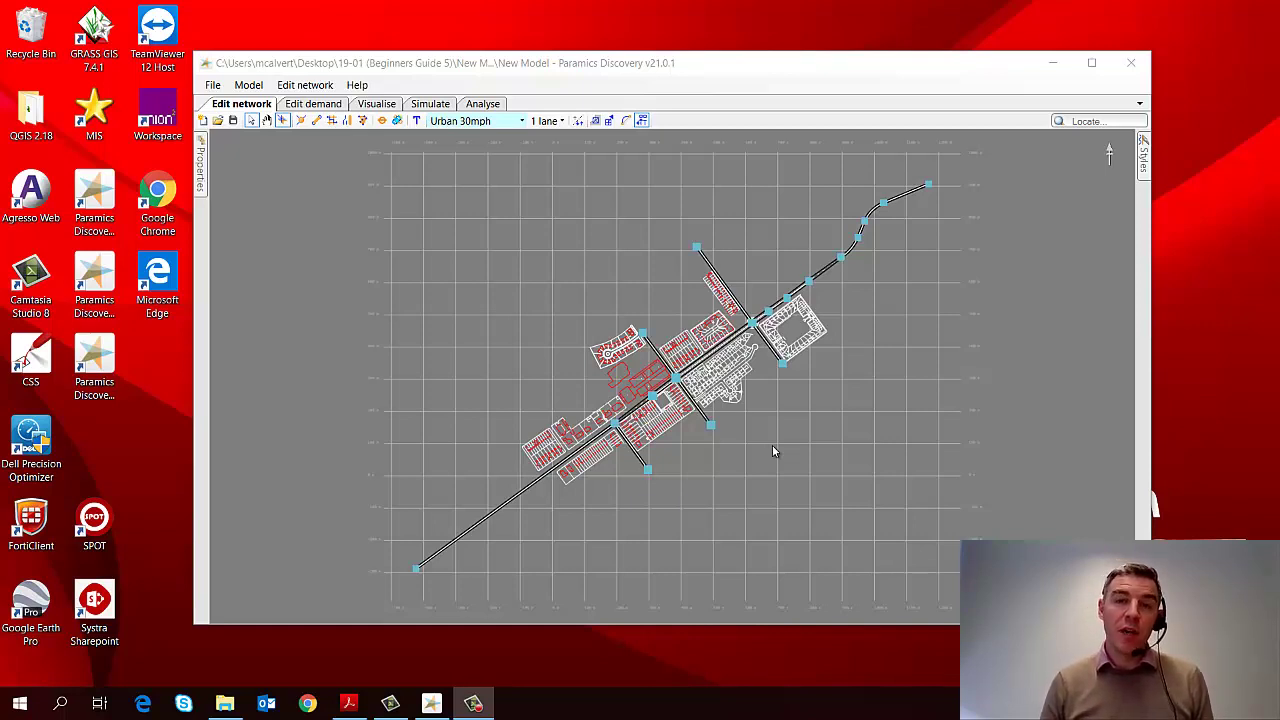
# Step: Zoom in and pan northeast along the main road until junction node 4 fills the view
pyautogui.scroll(5, 612, 428)
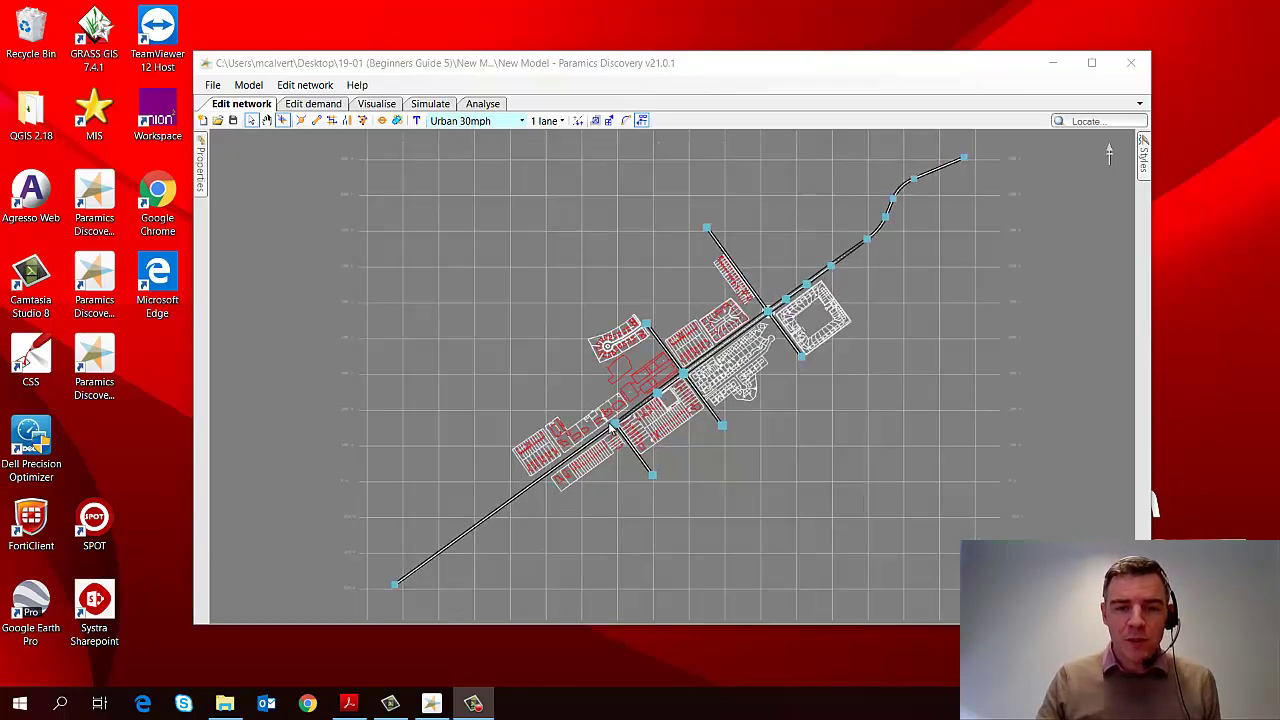
pyautogui.scroll(5, 615, 428)
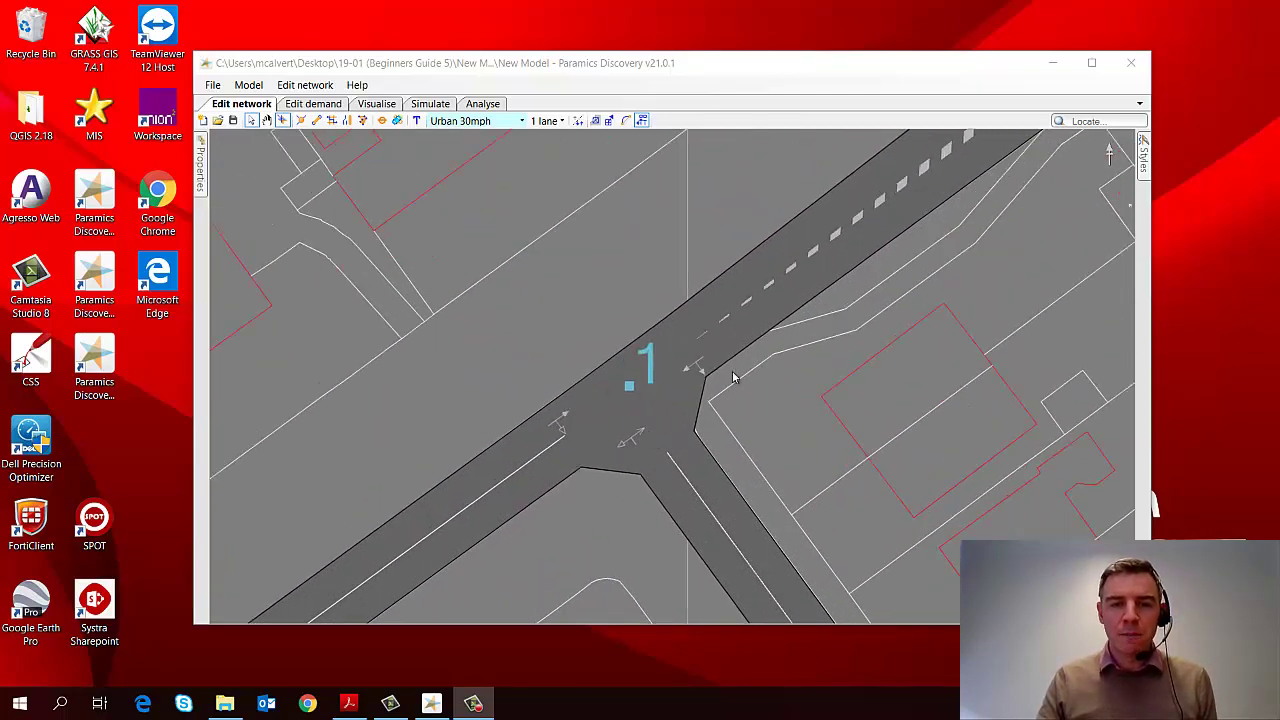
pyautogui.moveTo(703, 443); pyautogui.dragTo(677, 400)
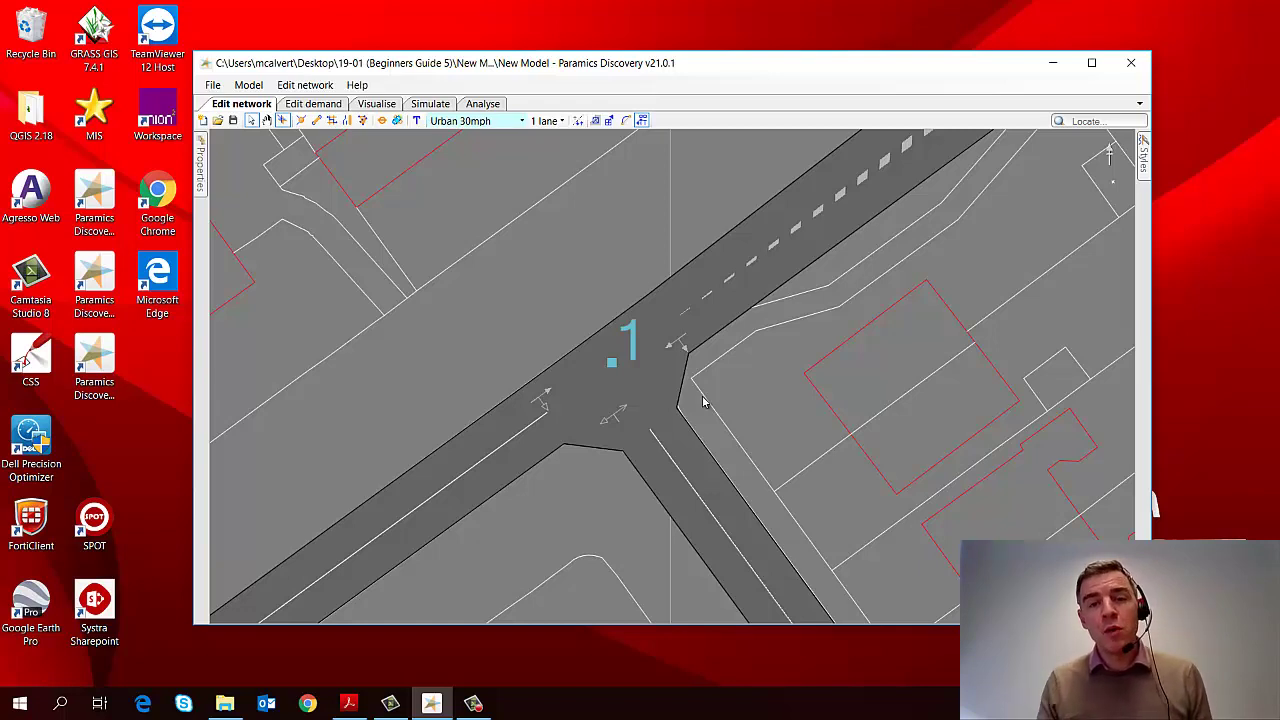
pyautogui.moveTo(924, 251); pyautogui.dragTo(497, 514)
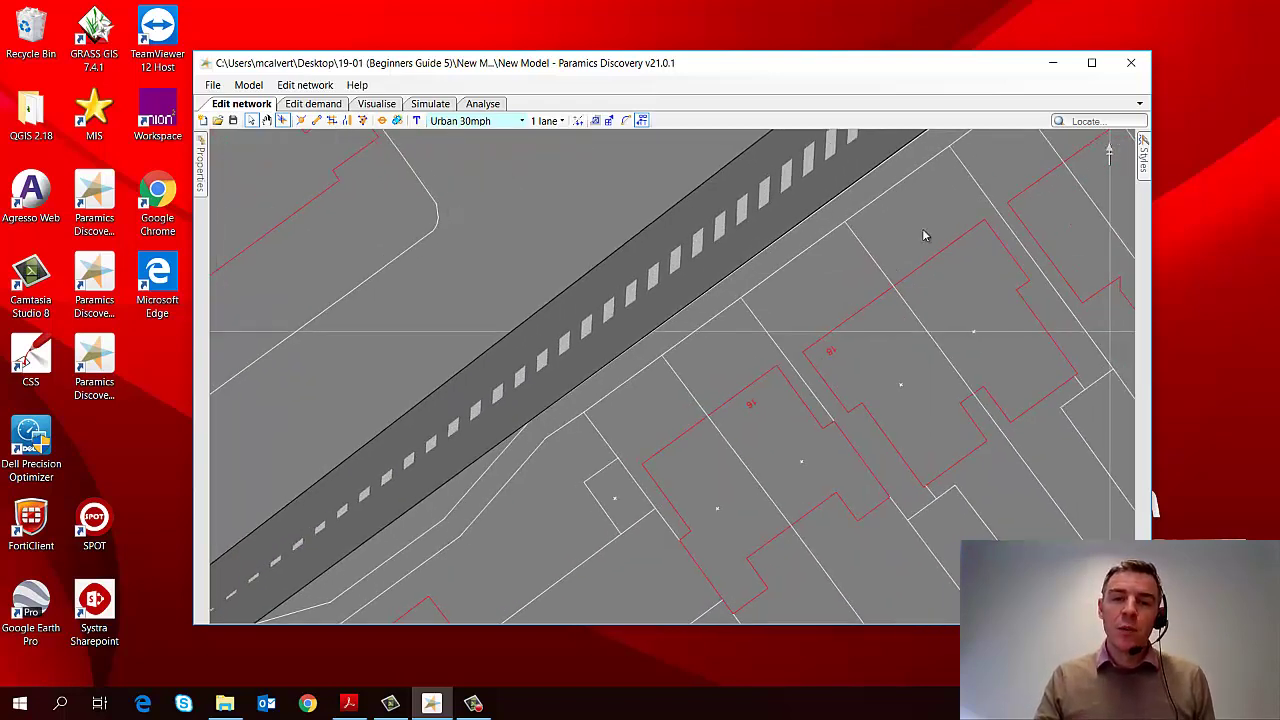
pyautogui.moveTo(931, 223); pyautogui.dragTo(557, 463)
pyautogui.moveTo(803, 293); pyautogui.dragTo(686, 389)
pyautogui.moveTo(871, 269); pyautogui.dragTo(622, 443)
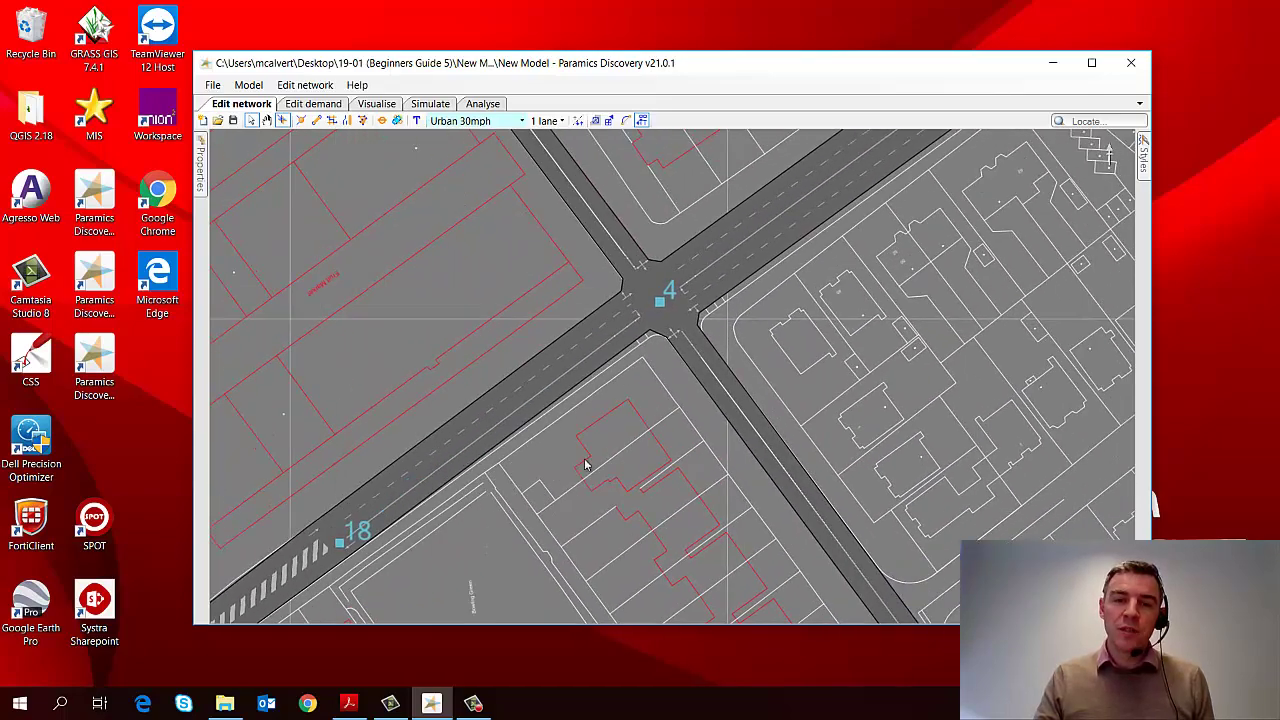
pyautogui.moveTo(695, 357); pyautogui.dragTo(660, 390)
pyautogui.scroll(3, 600, 429)
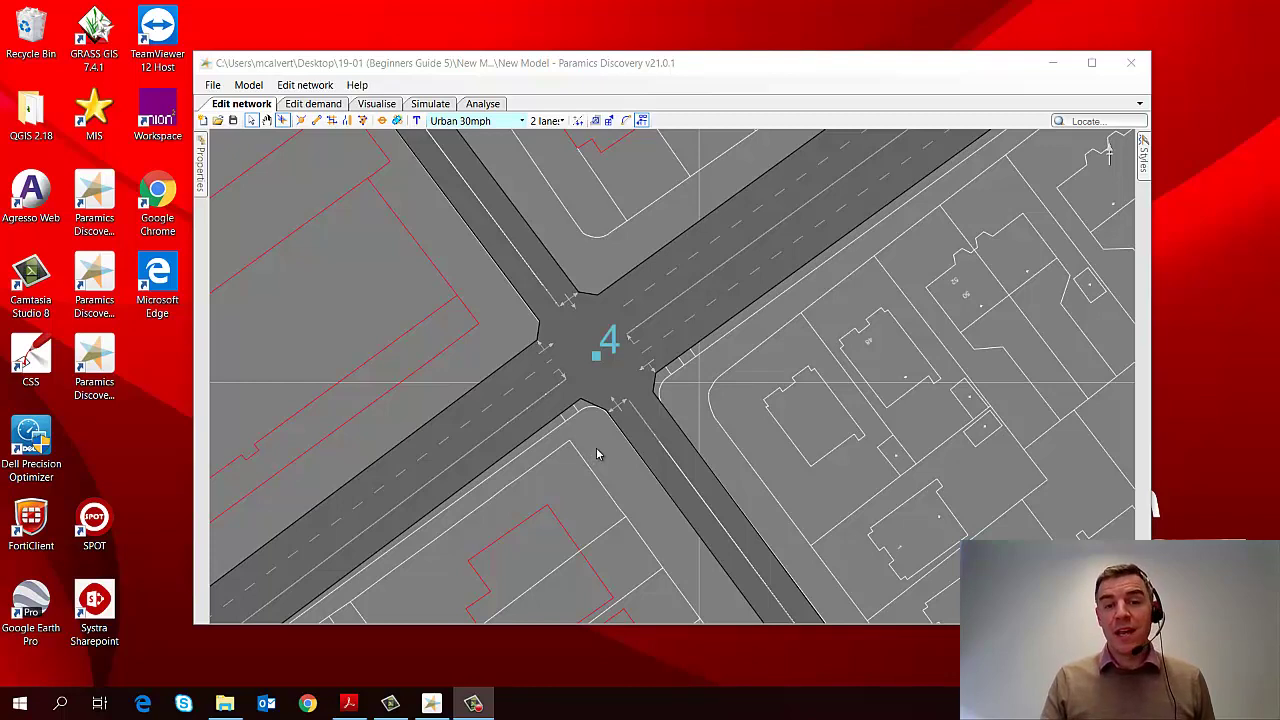
# Step: Open node 4's signals editor through its right-click Edit signals menu
pyautogui.click(597, 359)
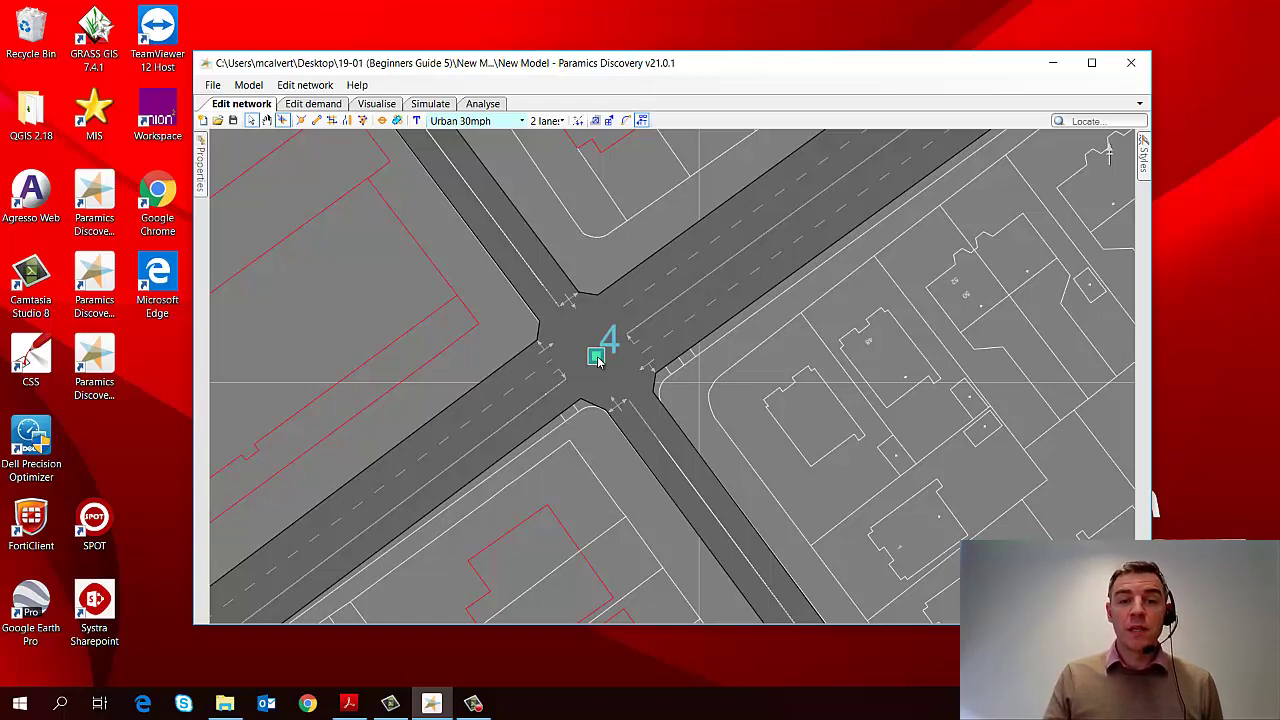
pyautogui.click(308, 87)
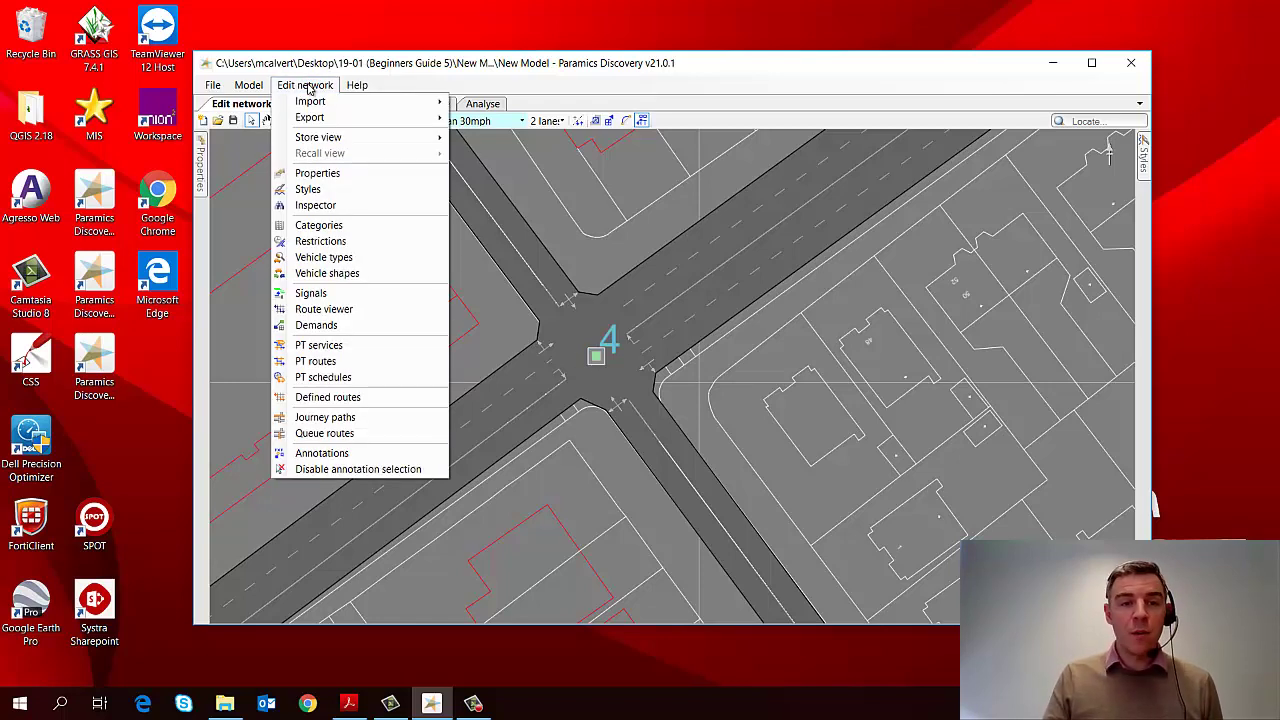
pyautogui.click(333, 296)
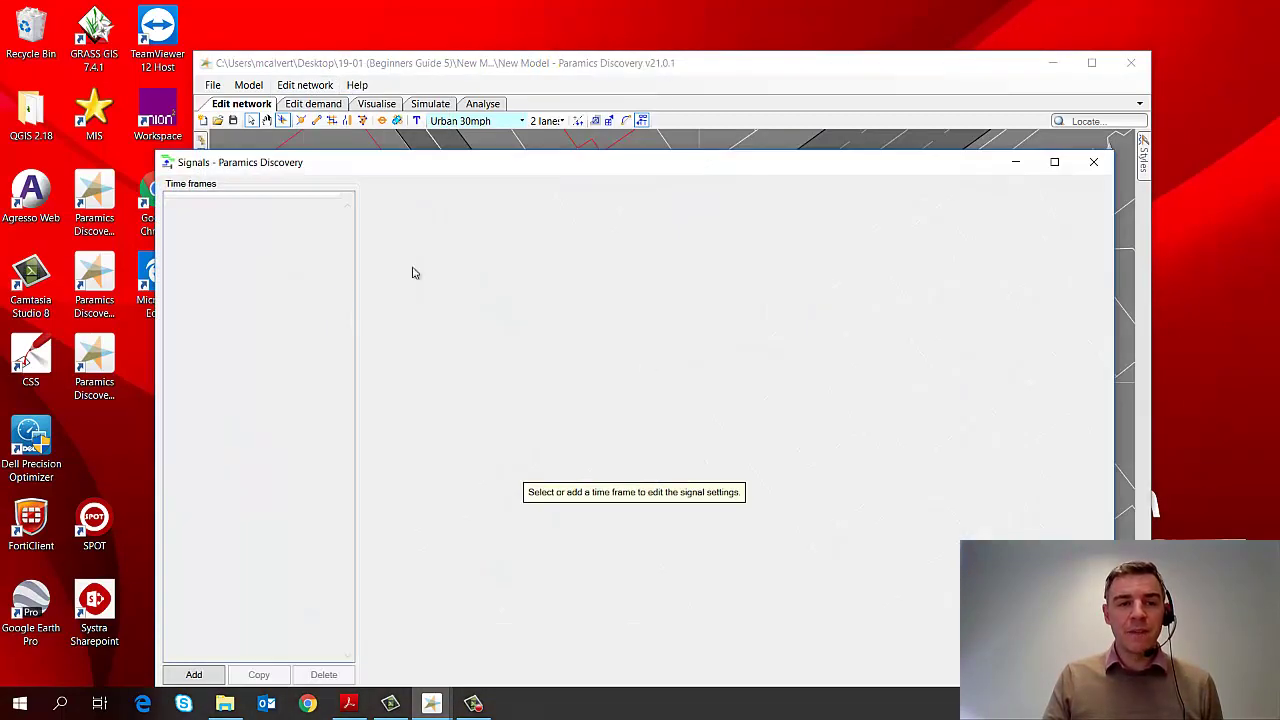
pyautogui.click(1096, 166)
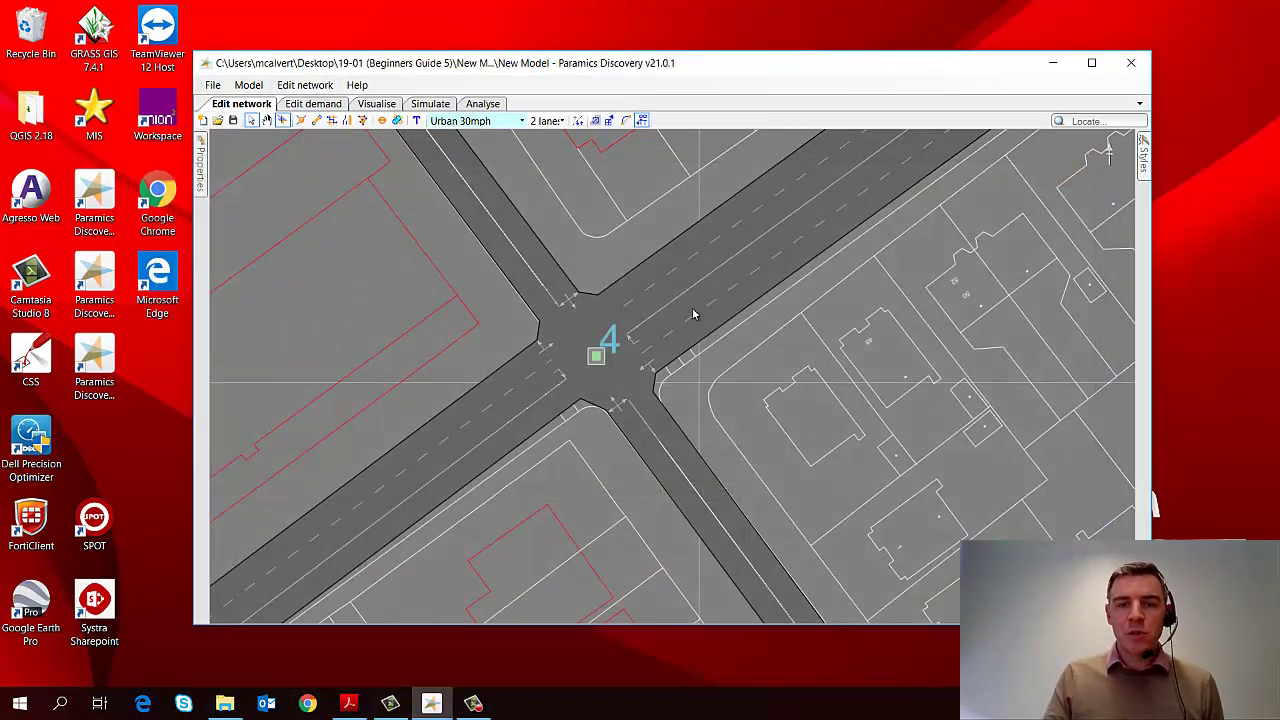
pyautogui.rightClick(600, 357)
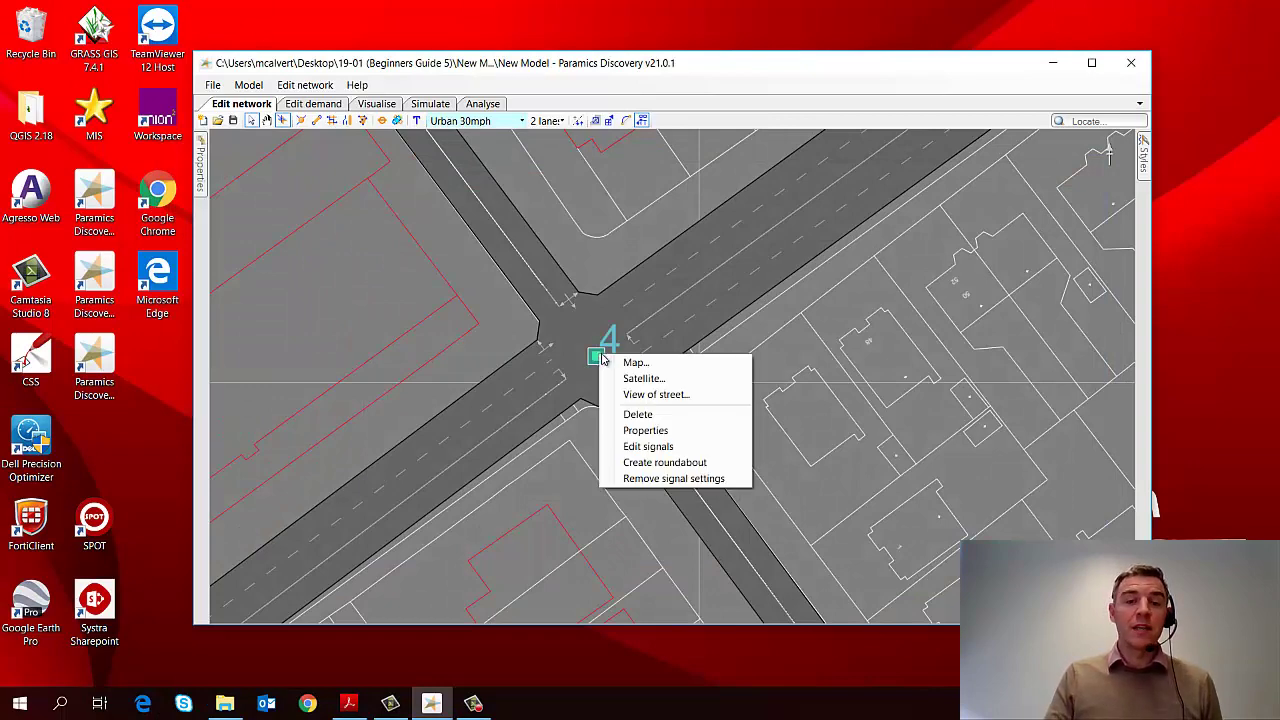
pyautogui.click(640, 452)
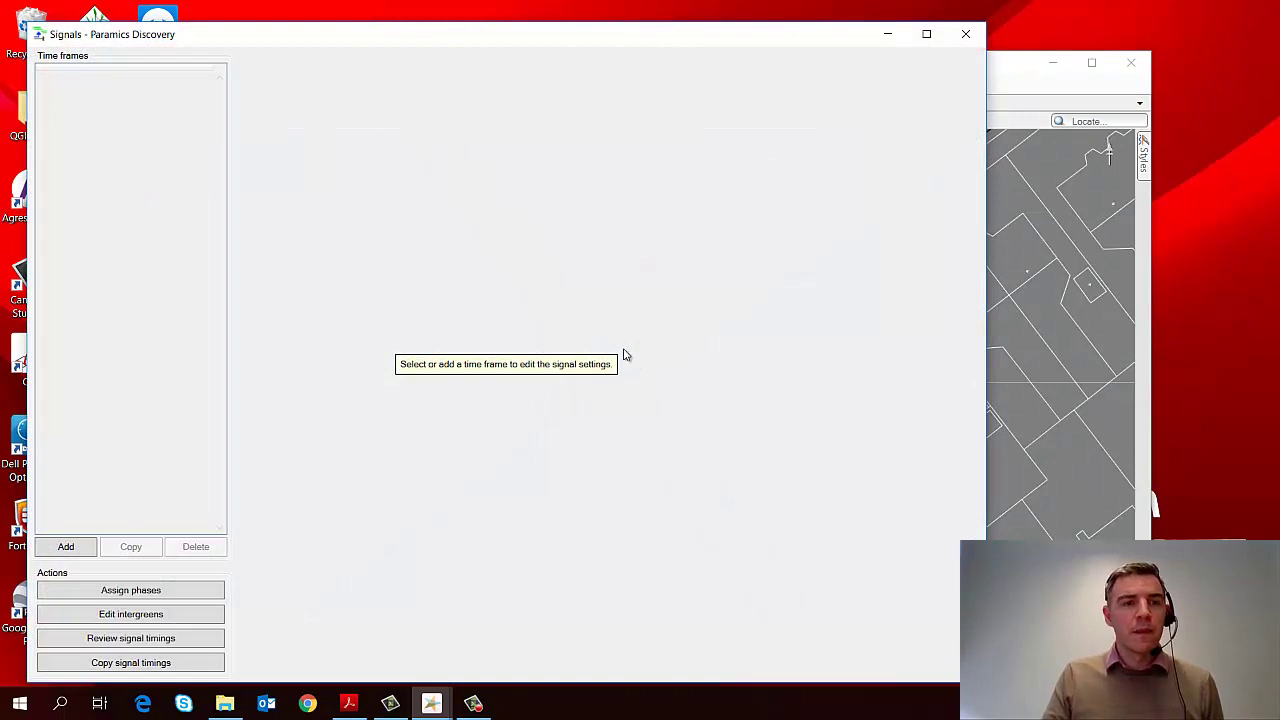
# Step: Move the Signals window right and add a 00:00:00–23:59:59 time frame
pyautogui.moveTo(427, 41); pyautogui.dragTo(613, 38)
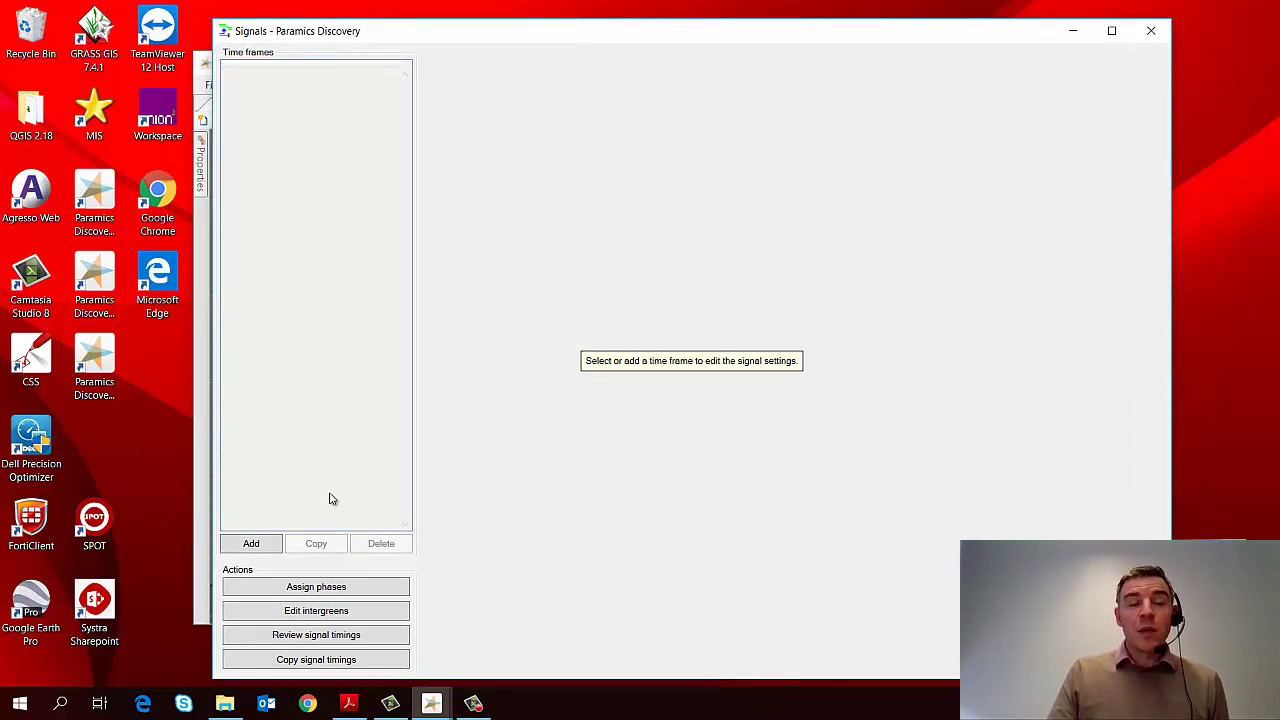
pyautogui.click(251, 544)
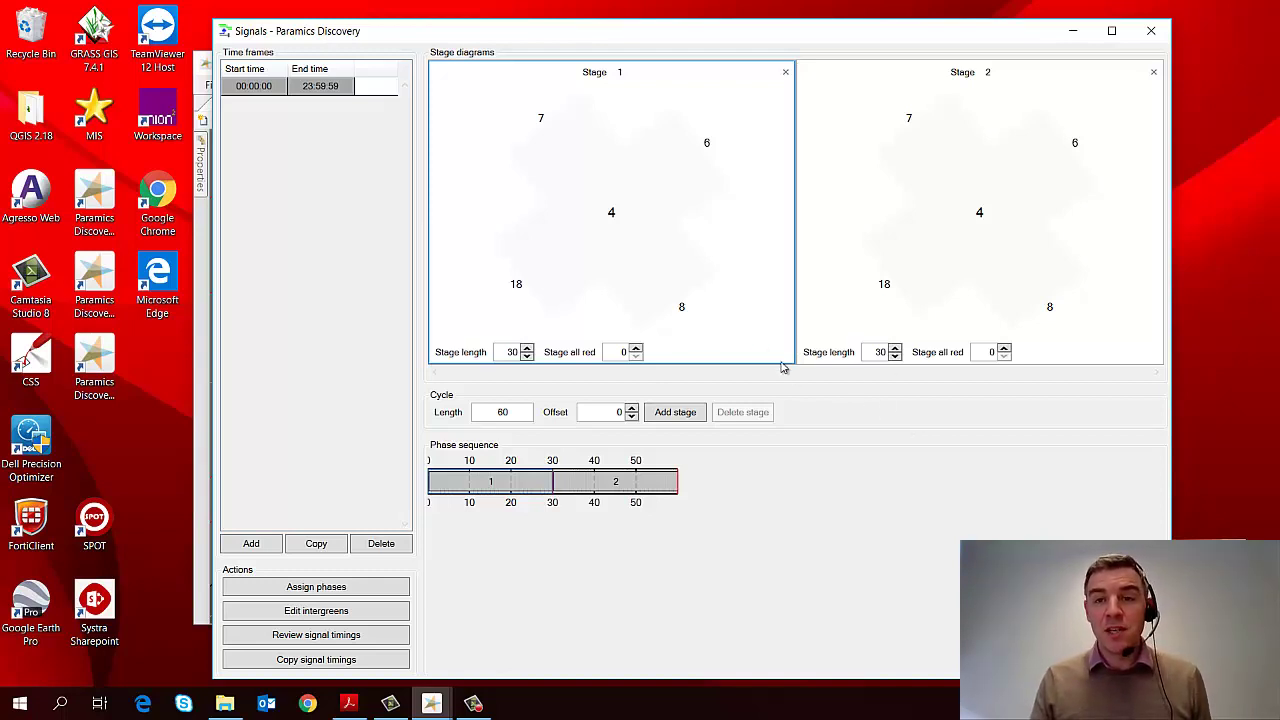
# Step: Add two more 30-second stages for four stages in a 120-second cycle
pyautogui.click(676, 412)
pyautogui.click(683, 413)
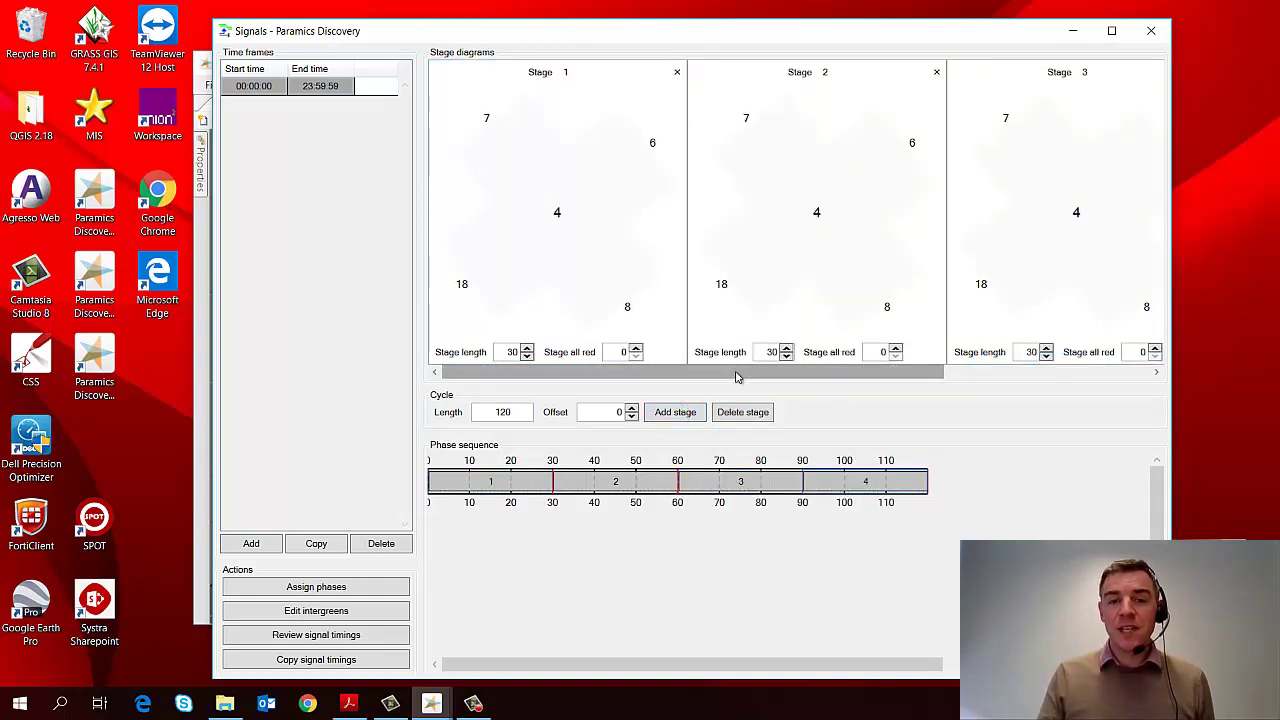
pyautogui.moveTo(737, 373)
pyautogui.mouseDown()
pyautogui.moveTo(943, 374)
pyautogui.moveTo(967, 387)
pyautogui.moveTo(718, 389)
pyautogui.mouseUp()
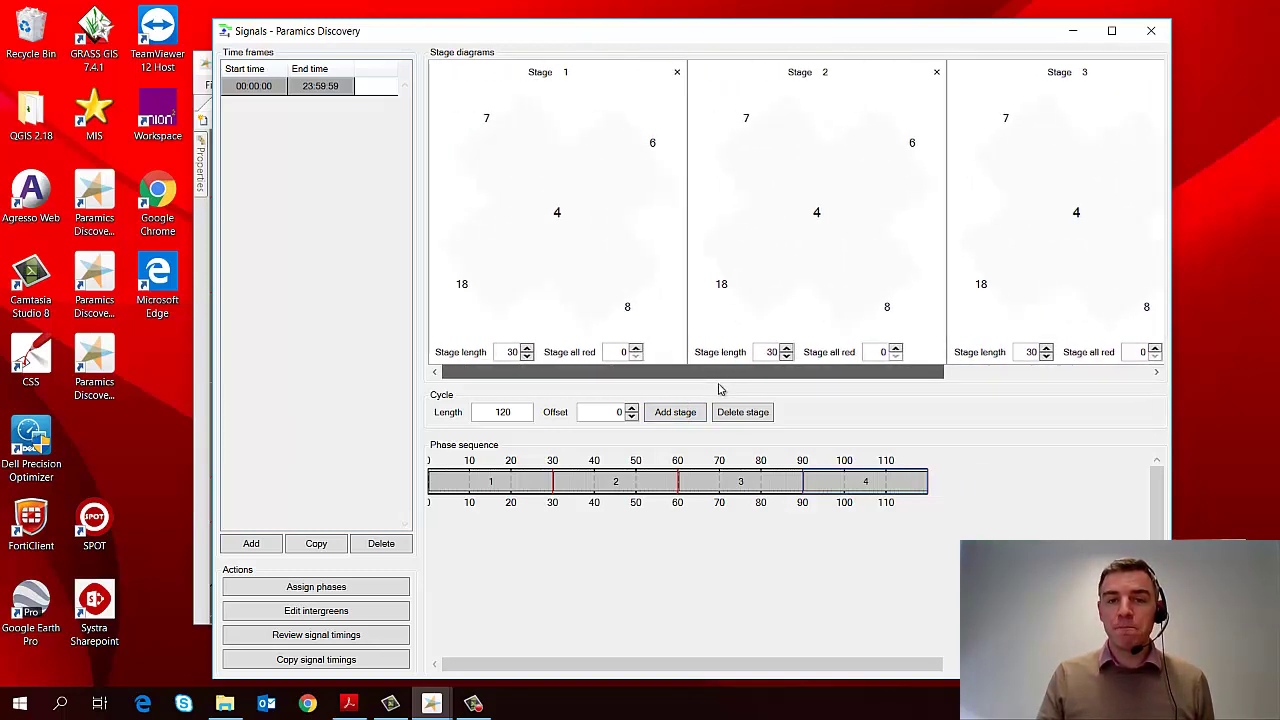
pyautogui.click(586, 128)
pyautogui.click(798, 145)
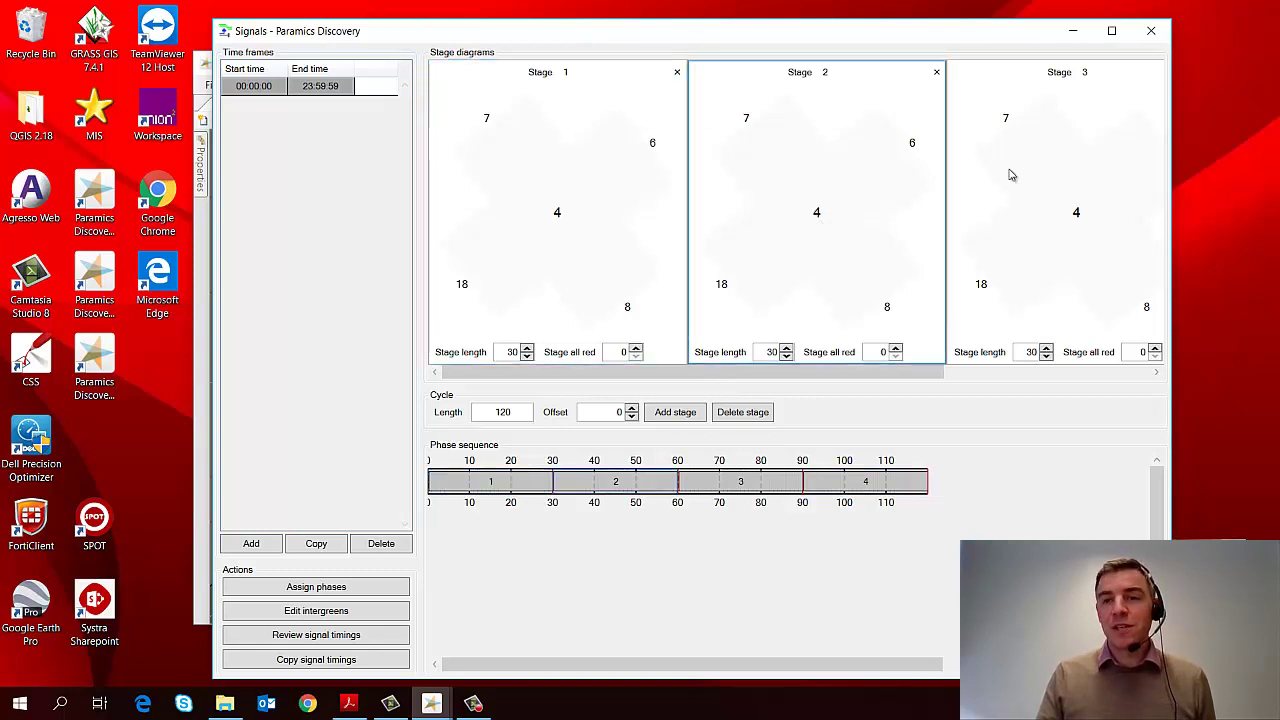
pyautogui.click(598, 180)
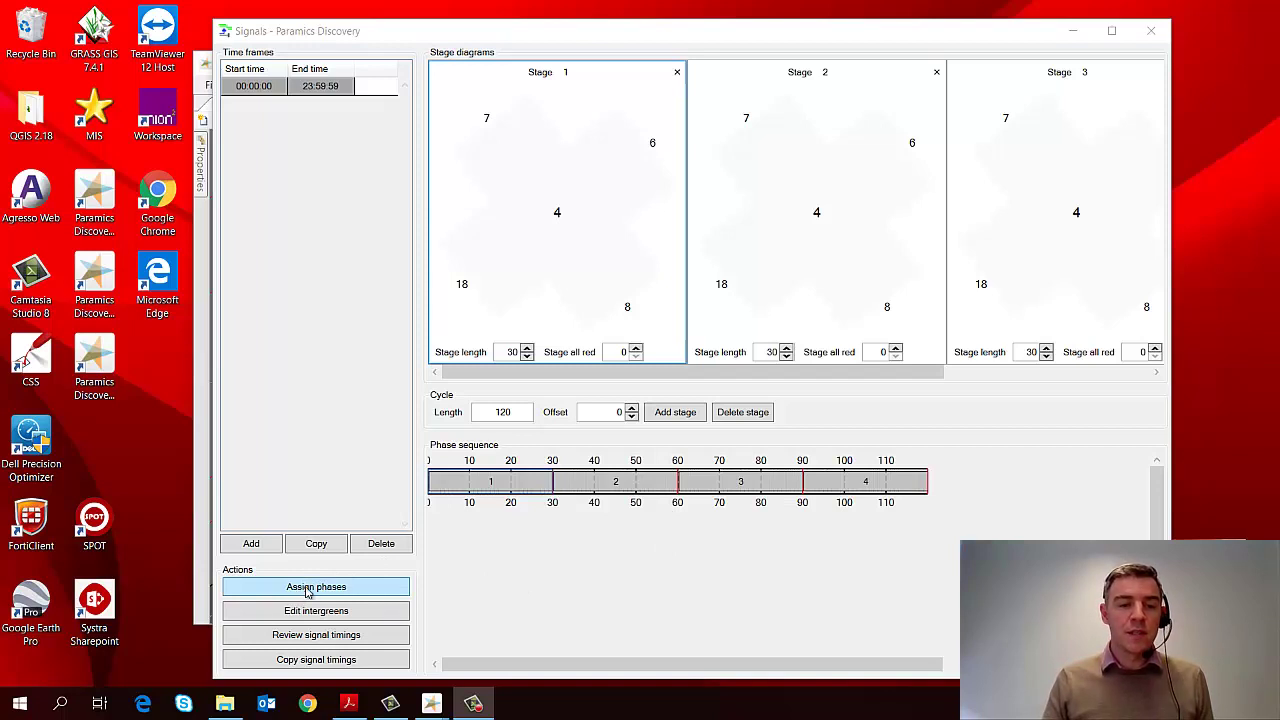
# Step: Open phase assignment and inspect the movements on the approach from 18
pyautogui.click(307, 591)
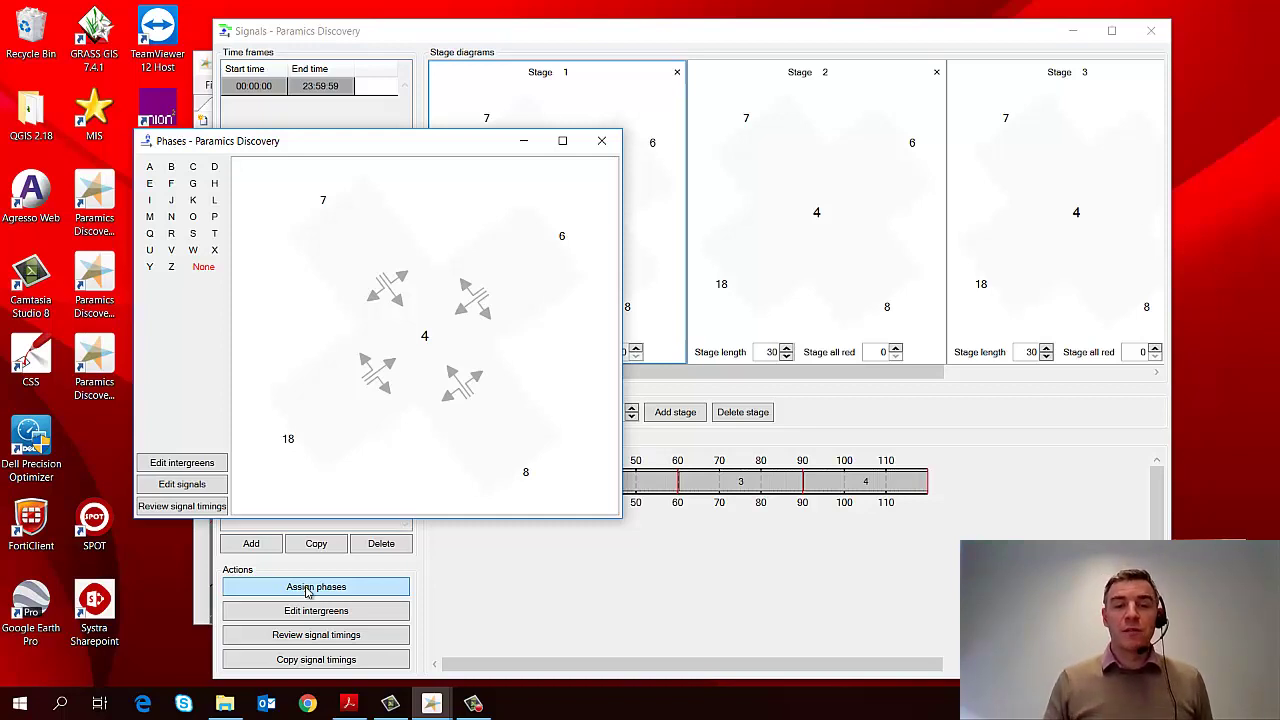
pyautogui.rightClick(340, 440)
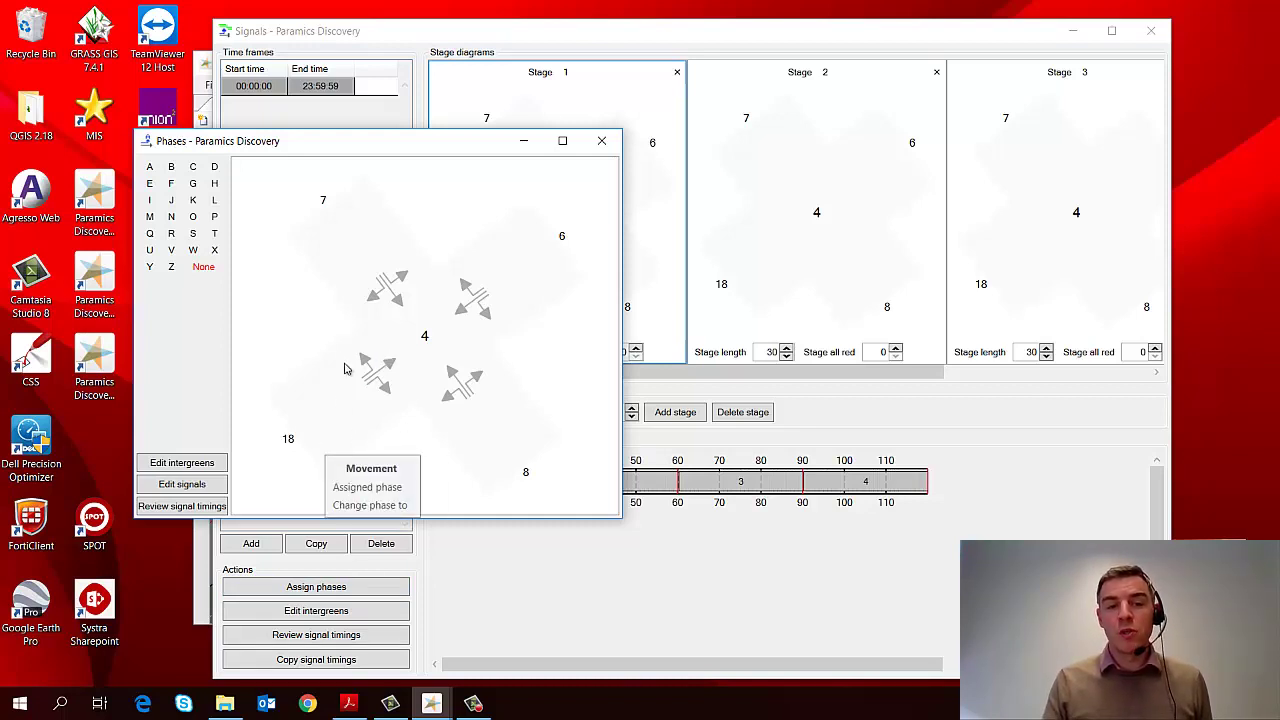
pyautogui.rightClick(283, 440)
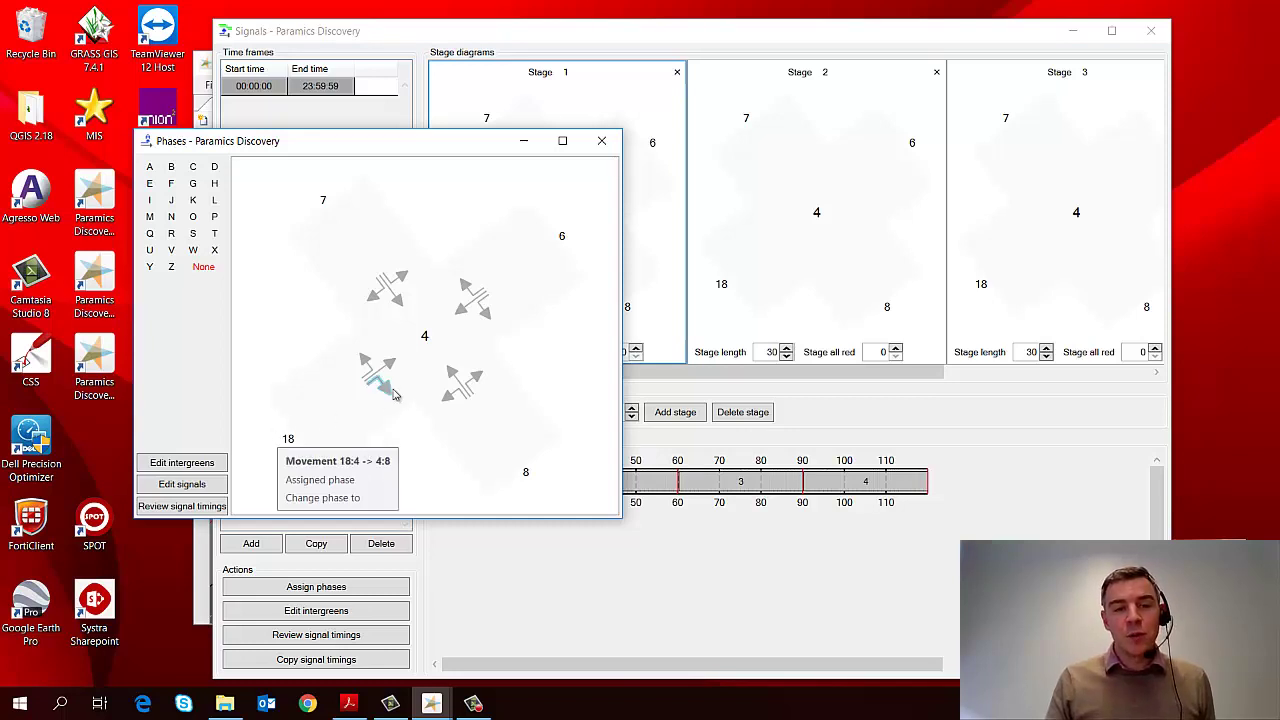
pyautogui.click(344, 374)
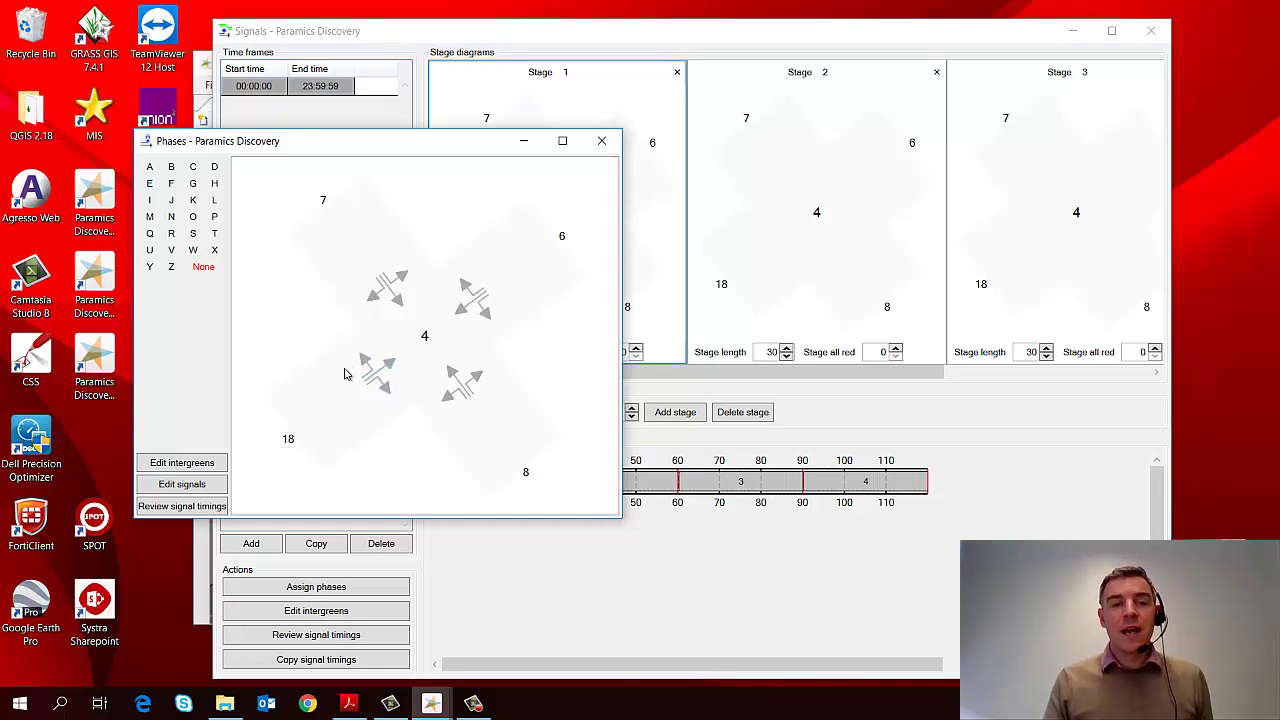
# Step: Assign the three movements from link 18 to phase A
pyautogui.click(150, 168)
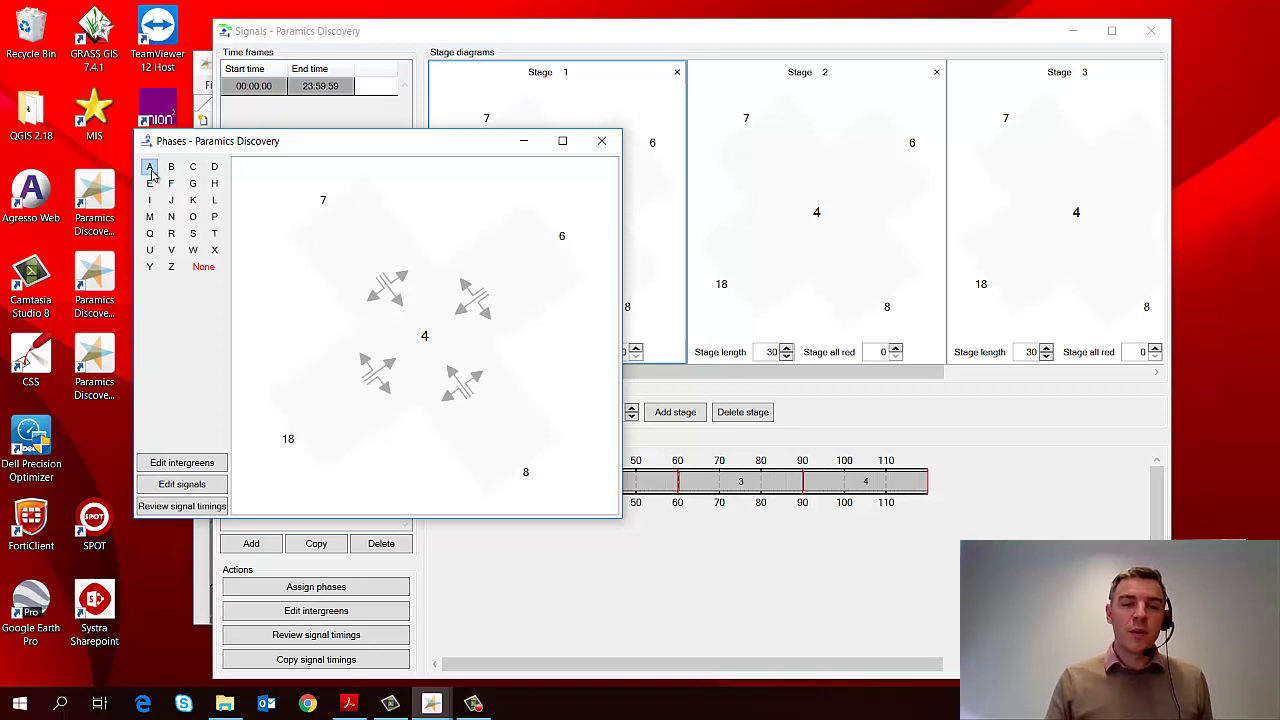
pyautogui.click(366, 366)
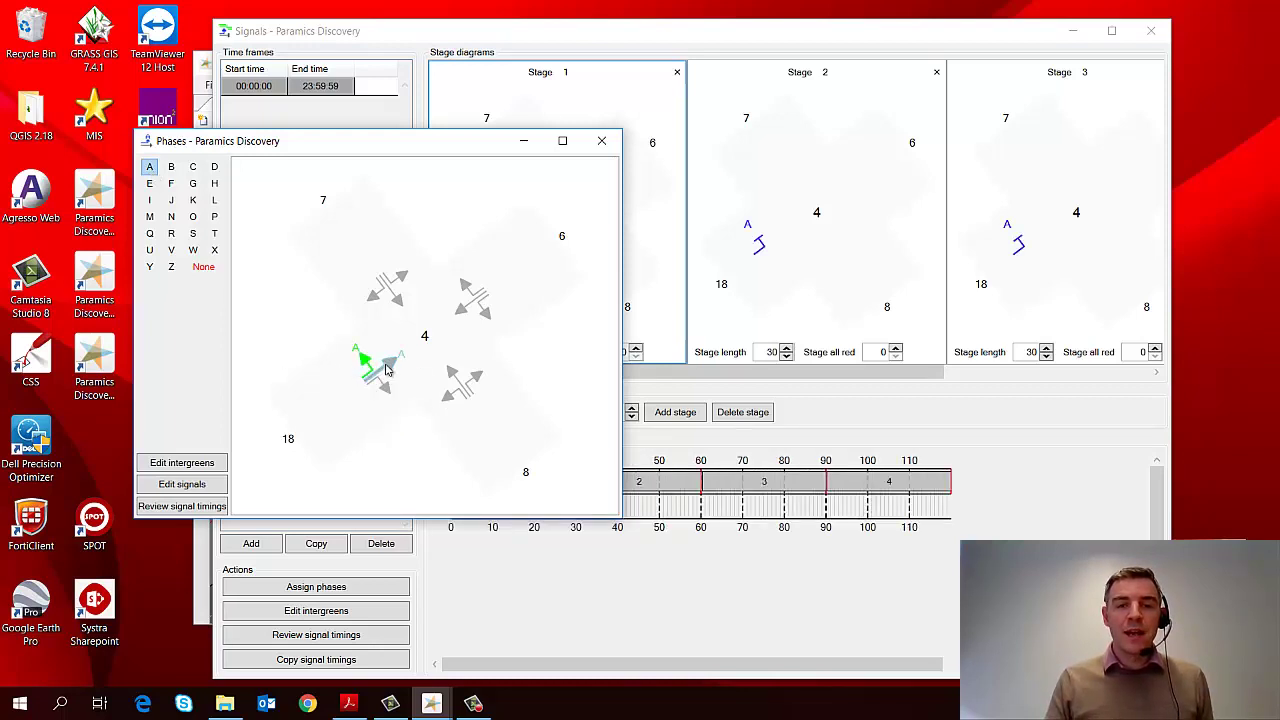
pyautogui.click(388, 368)
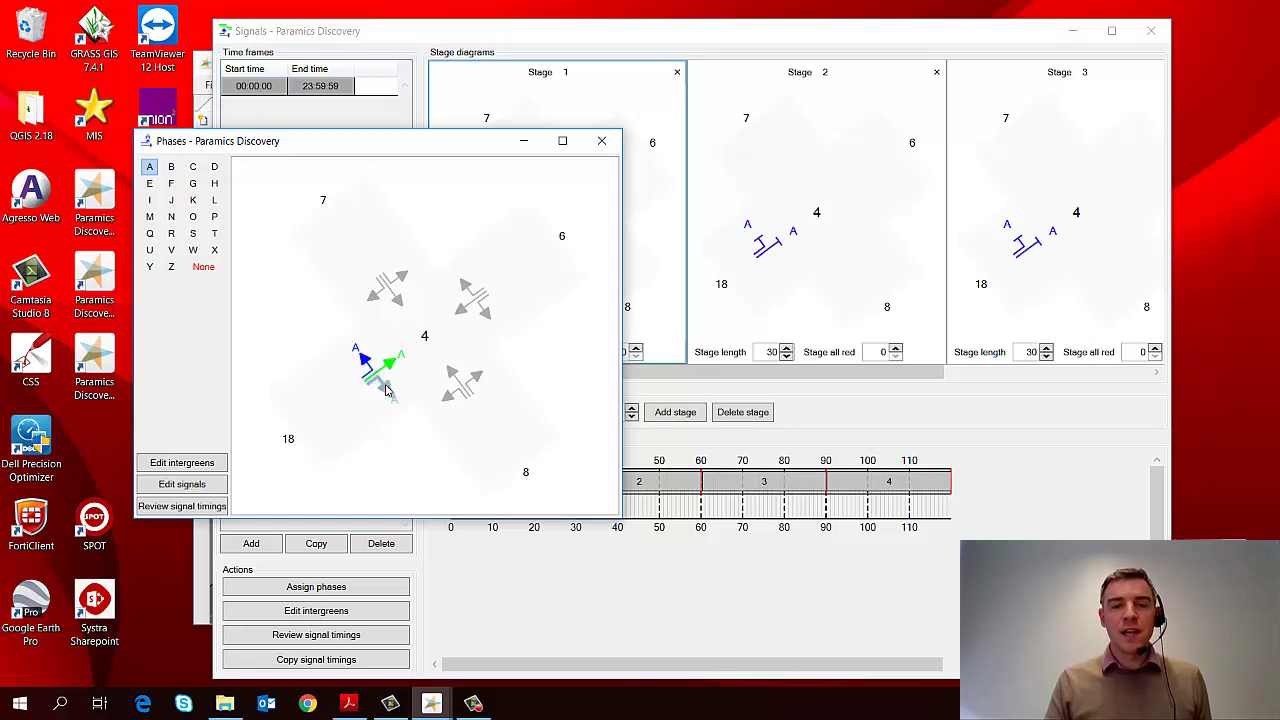
pyautogui.click(386, 390)
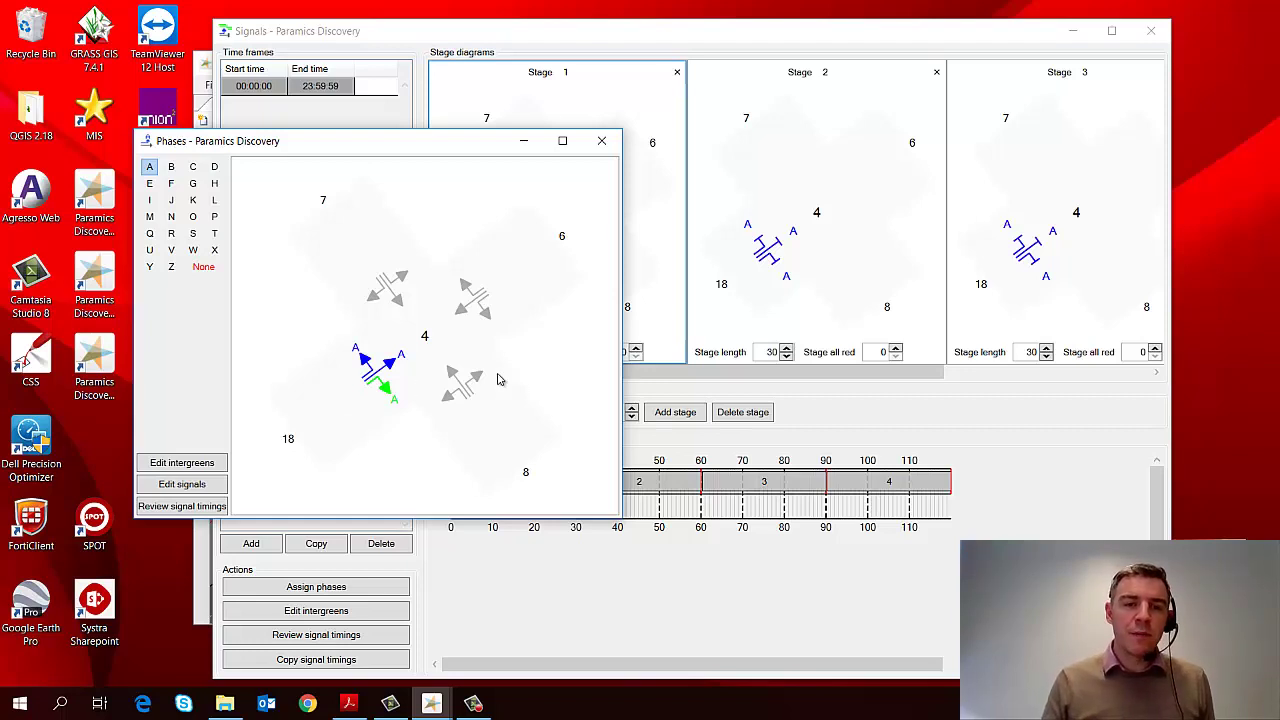
# Step: Assign the upper-right approach's movements to phase B
pyautogui.click(171, 167)
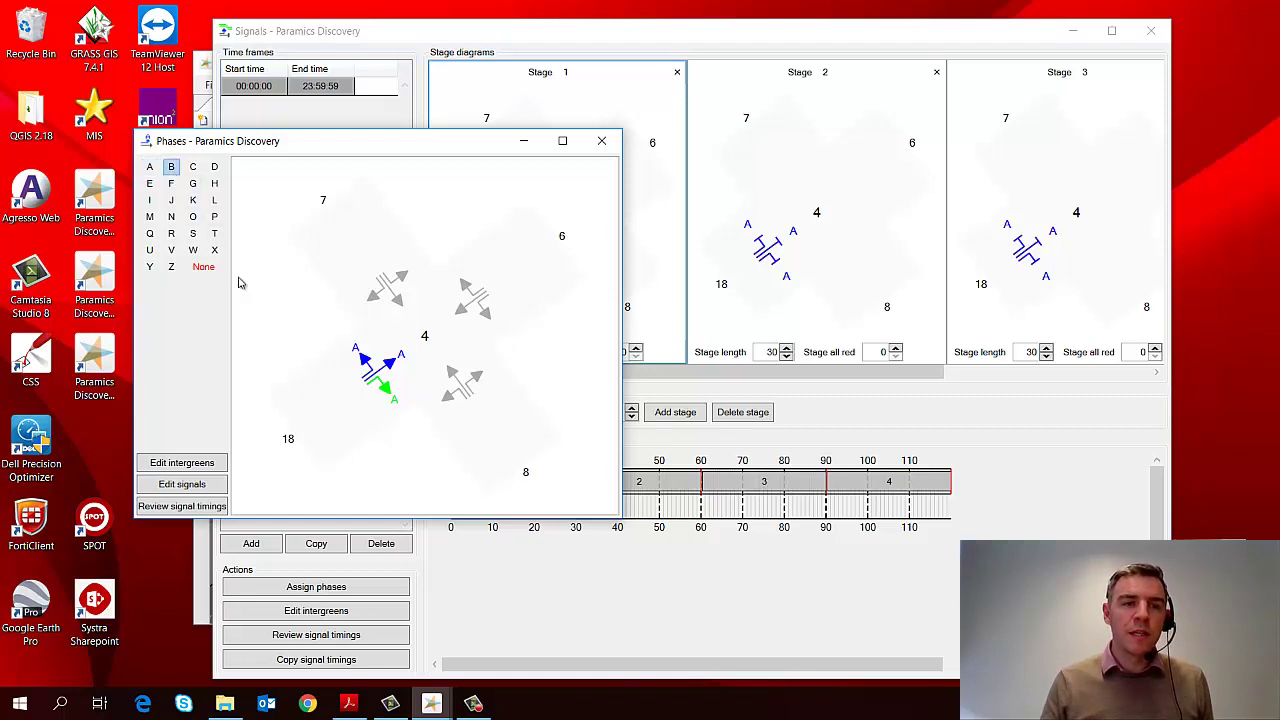
pyautogui.click(466, 292)
pyautogui.click(478, 300)
pyautogui.click(489, 318)
# Step: Assign the upper-left approach's movements to phase C
pyautogui.click(193, 167)
pyautogui.click(380, 287)
pyautogui.click(398, 295)
pyautogui.click(403, 281)
# Step: Assign the three lower-right approach movements to phase D
pyautogui.click(214, 167)
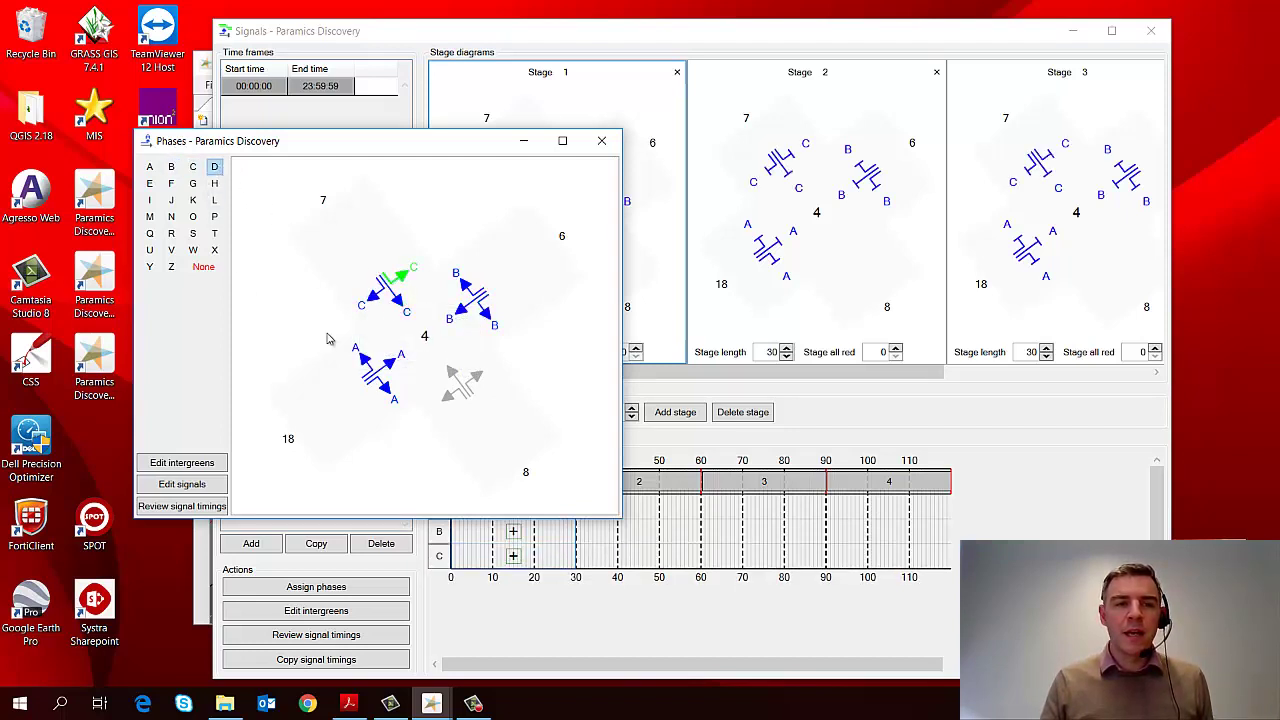
pyautogui.click(447, 407)
pyautogui.click(455, 375)
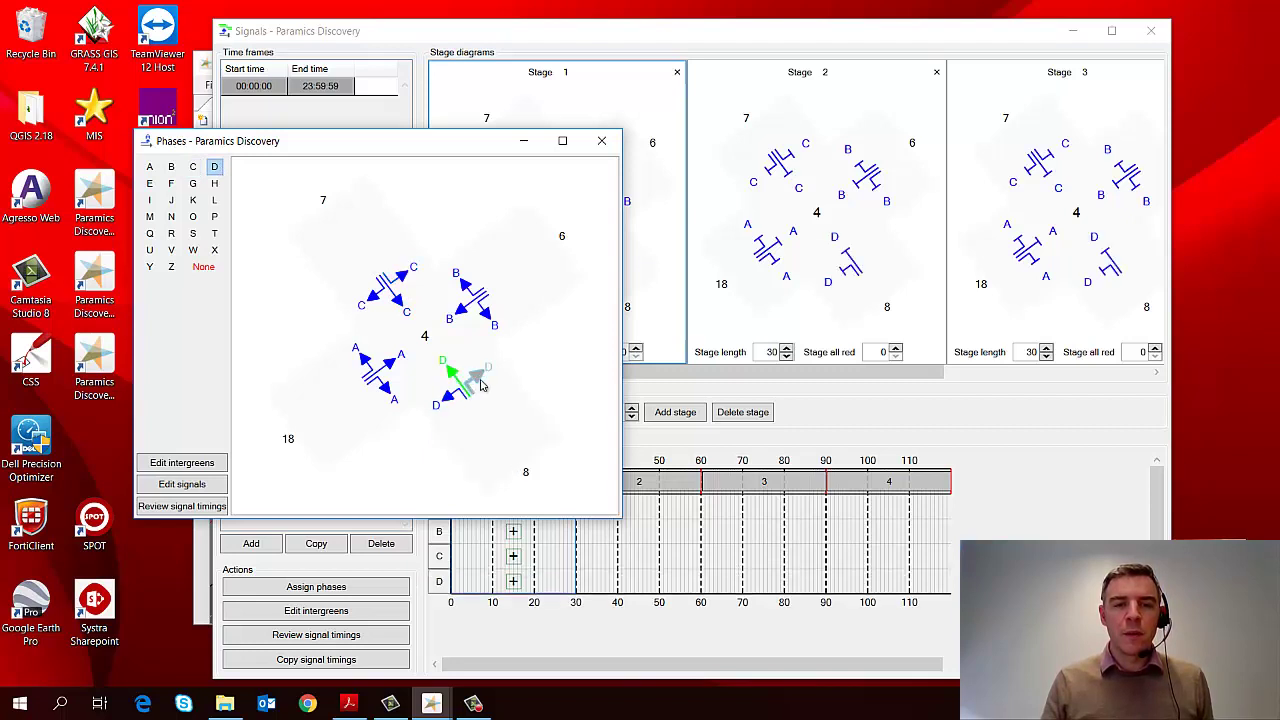
pyautogui.click(478, 378)
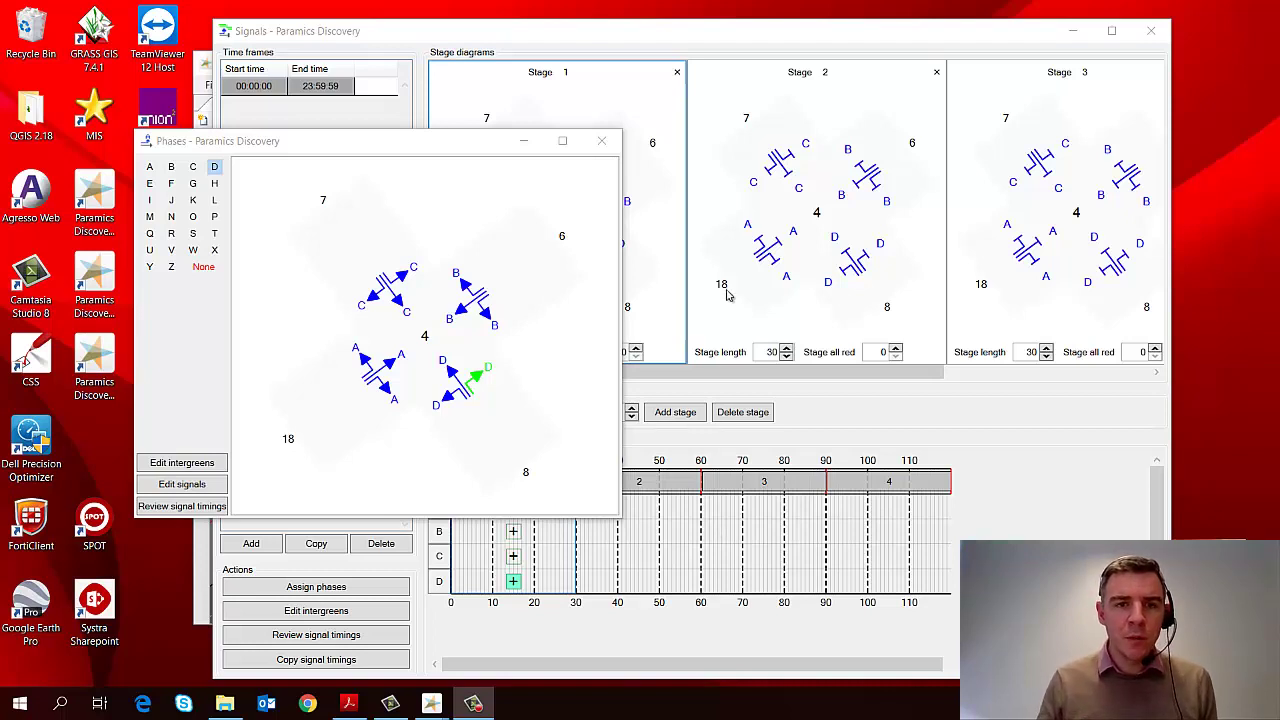
# Step: Close the Phases window and place A and B in stage 1, C in stage 2, D in stage 3
pyautogui.click(603, 143)
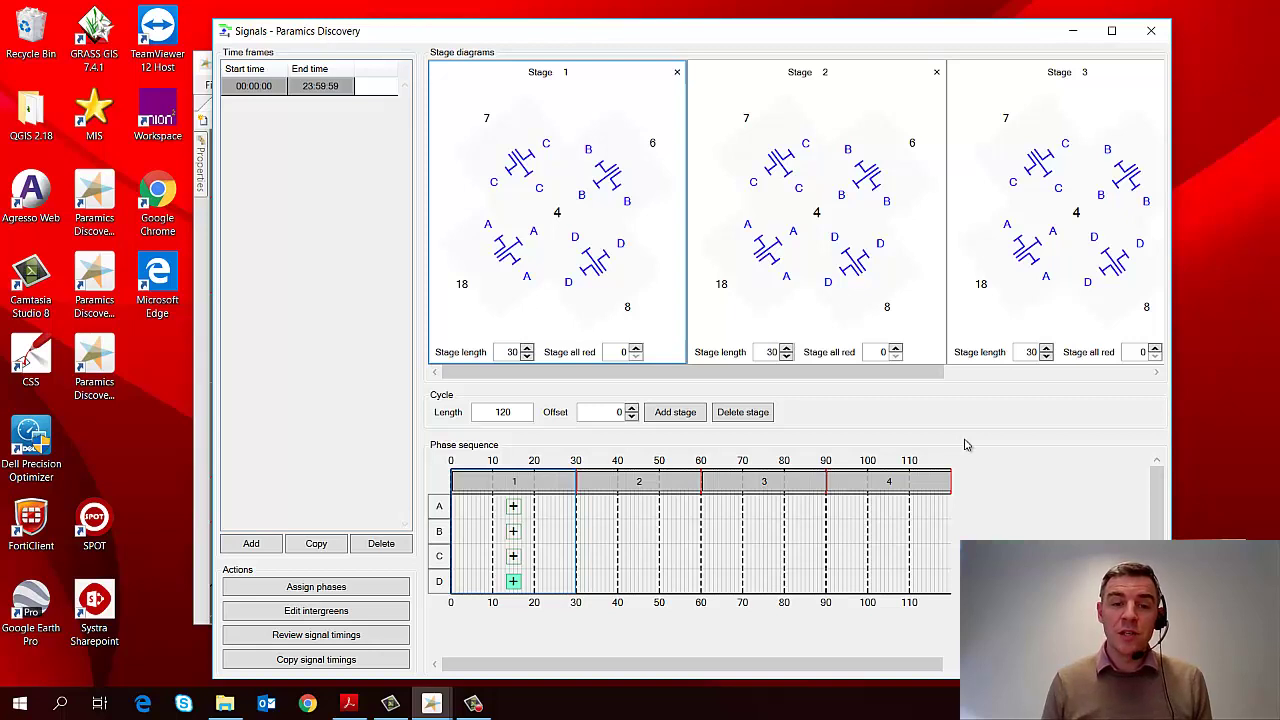
pyautogui.click(503, 248)
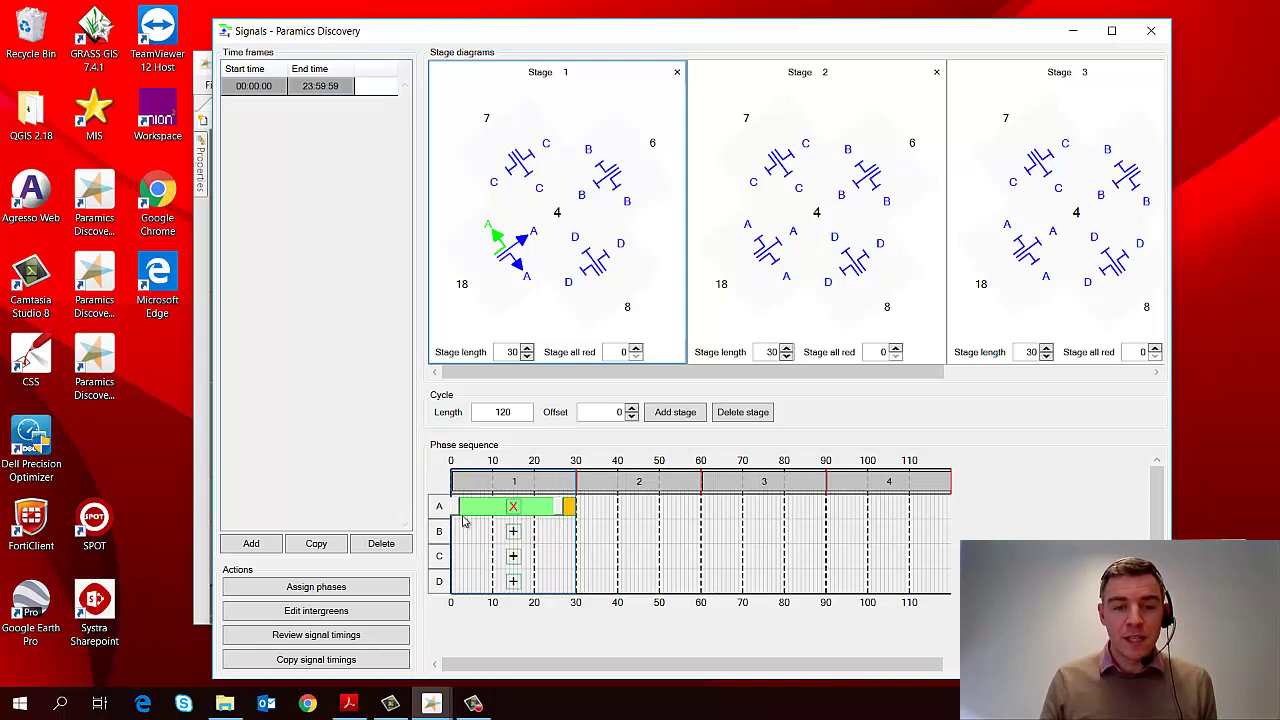
pyautogui.click(513, 532)
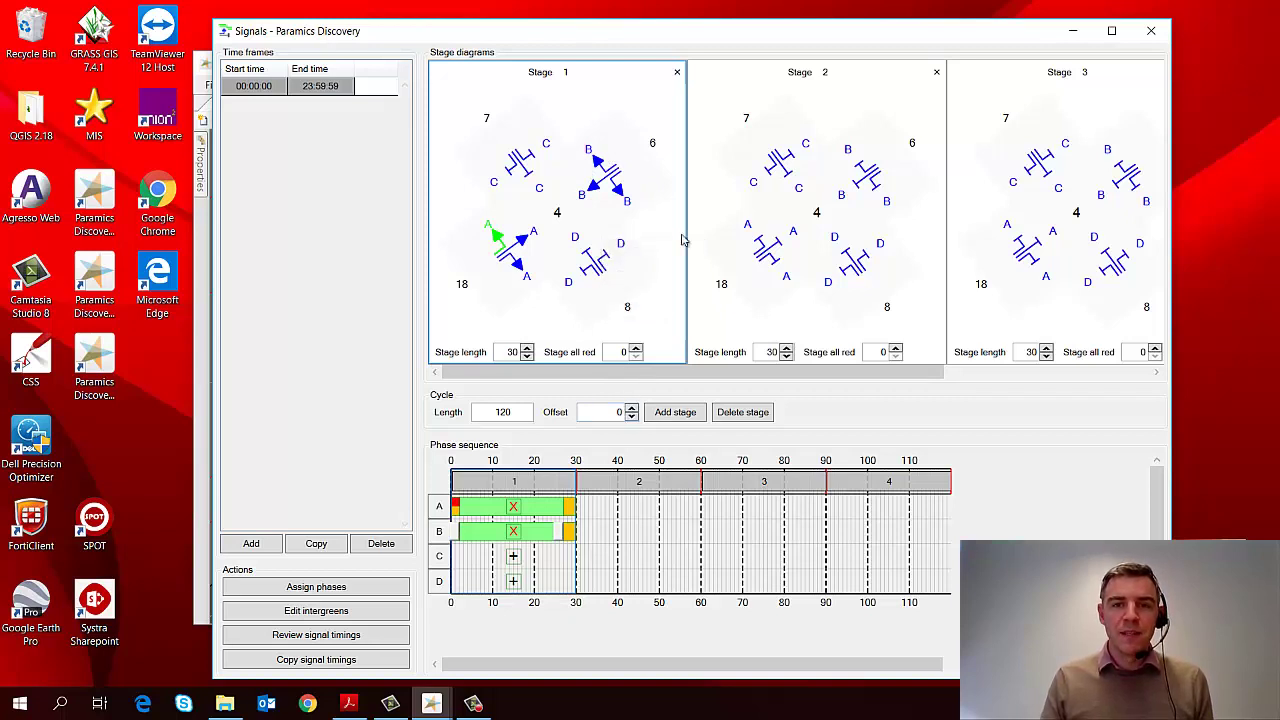
pyautogui.click(704, 212)
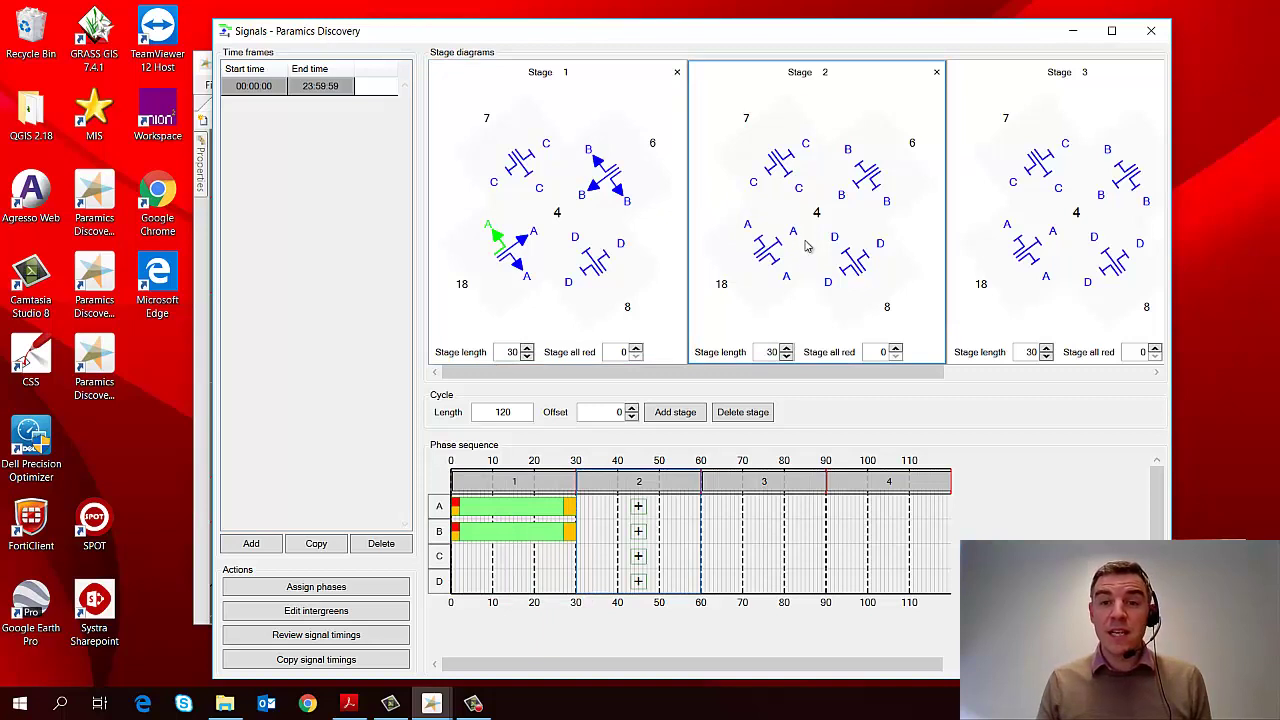
pyautogui.click(791, 183)
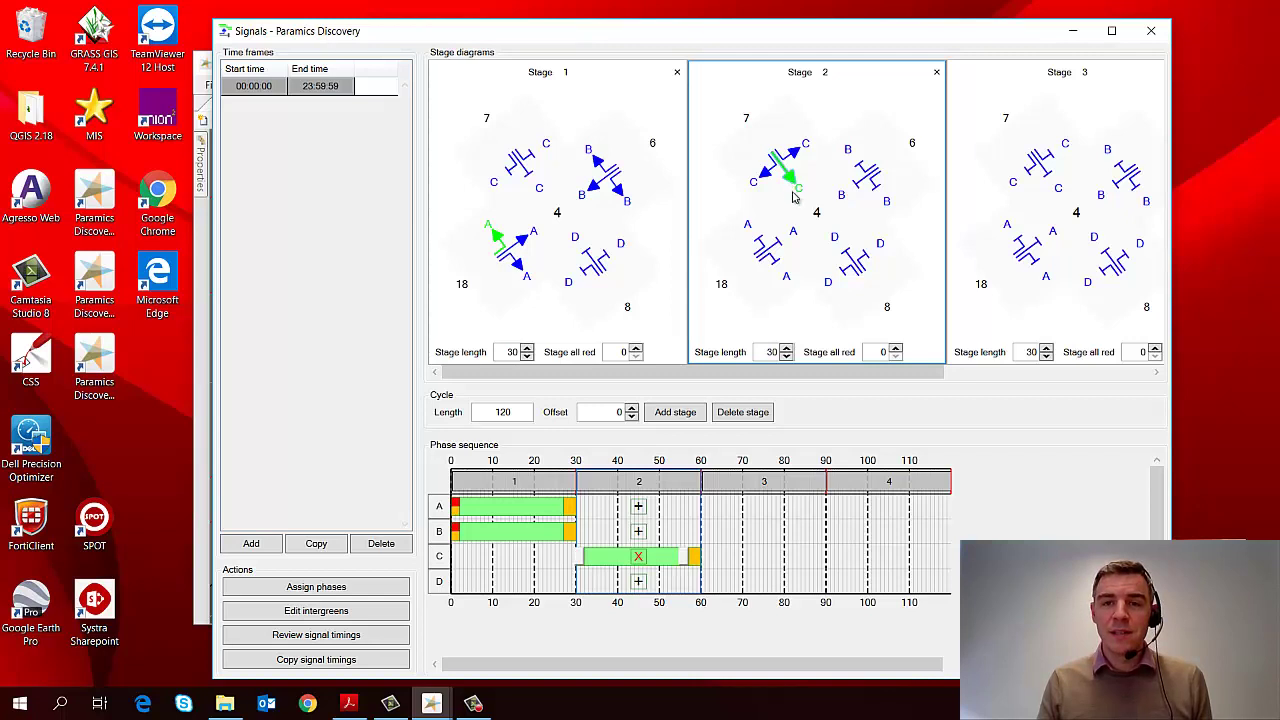
pyautogui.click(785, 485)
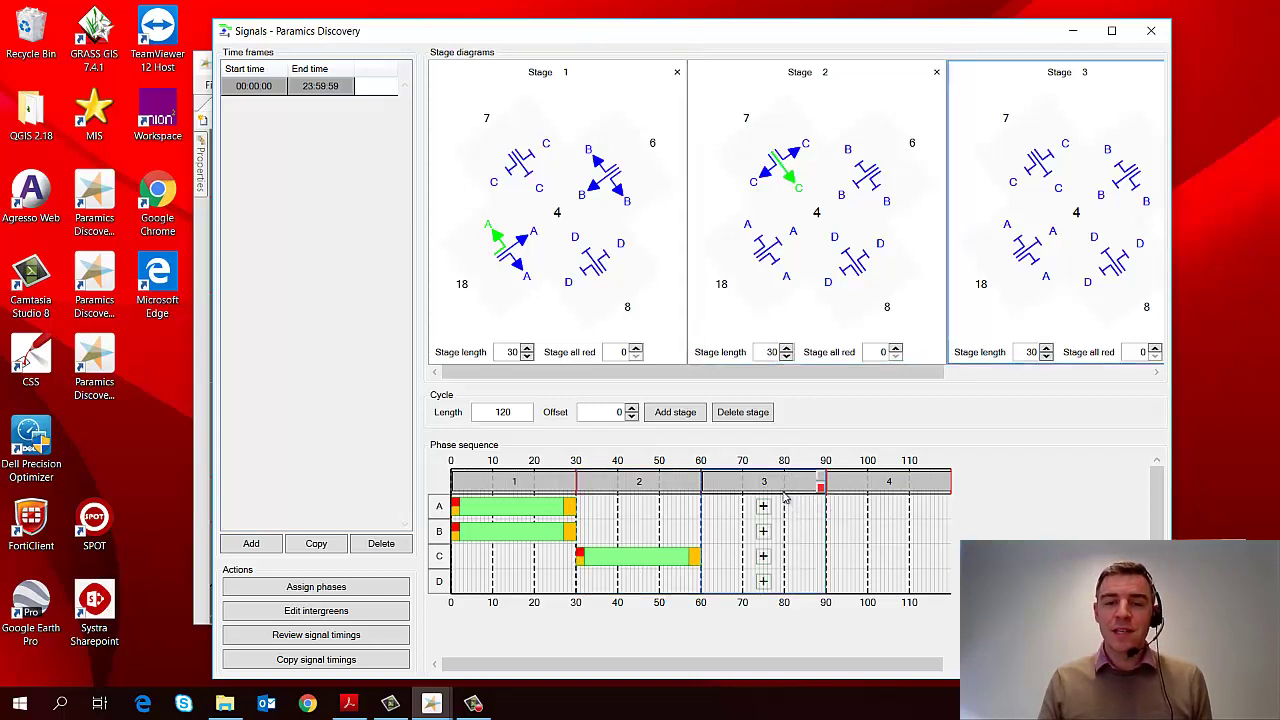
pyautogui.click(765, 586)
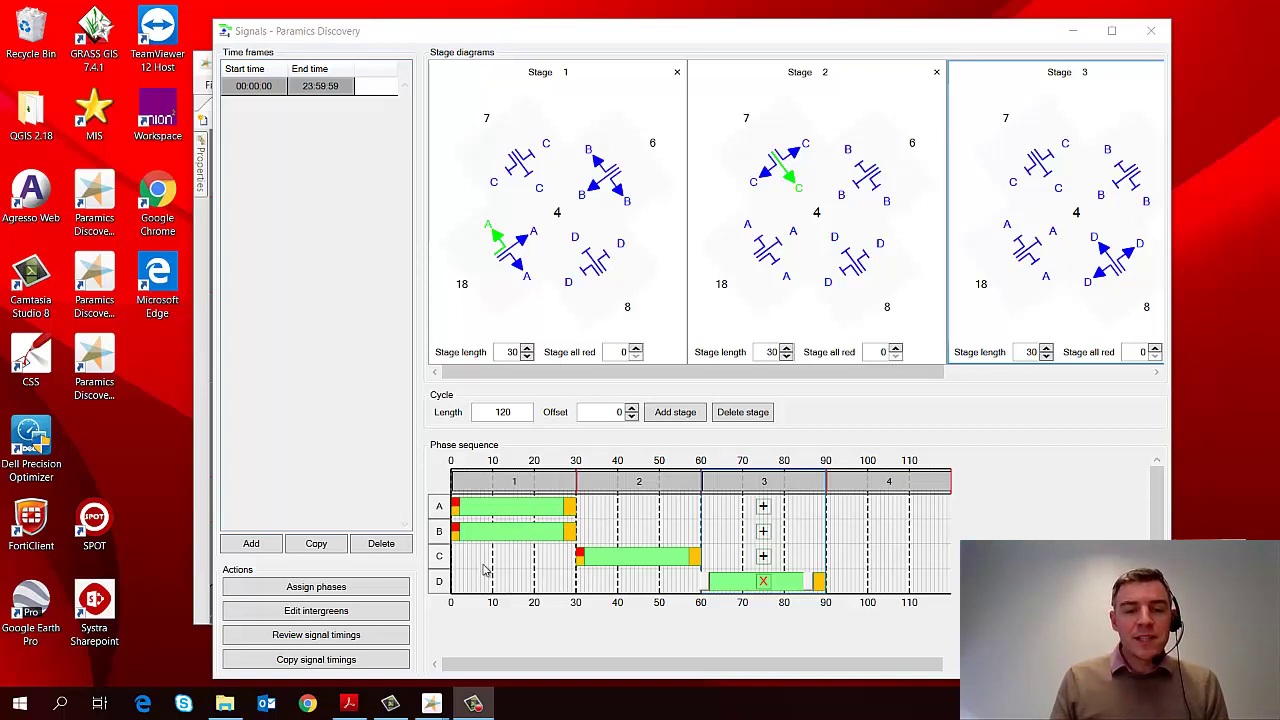
pyautogui.moveTo(463, 513)
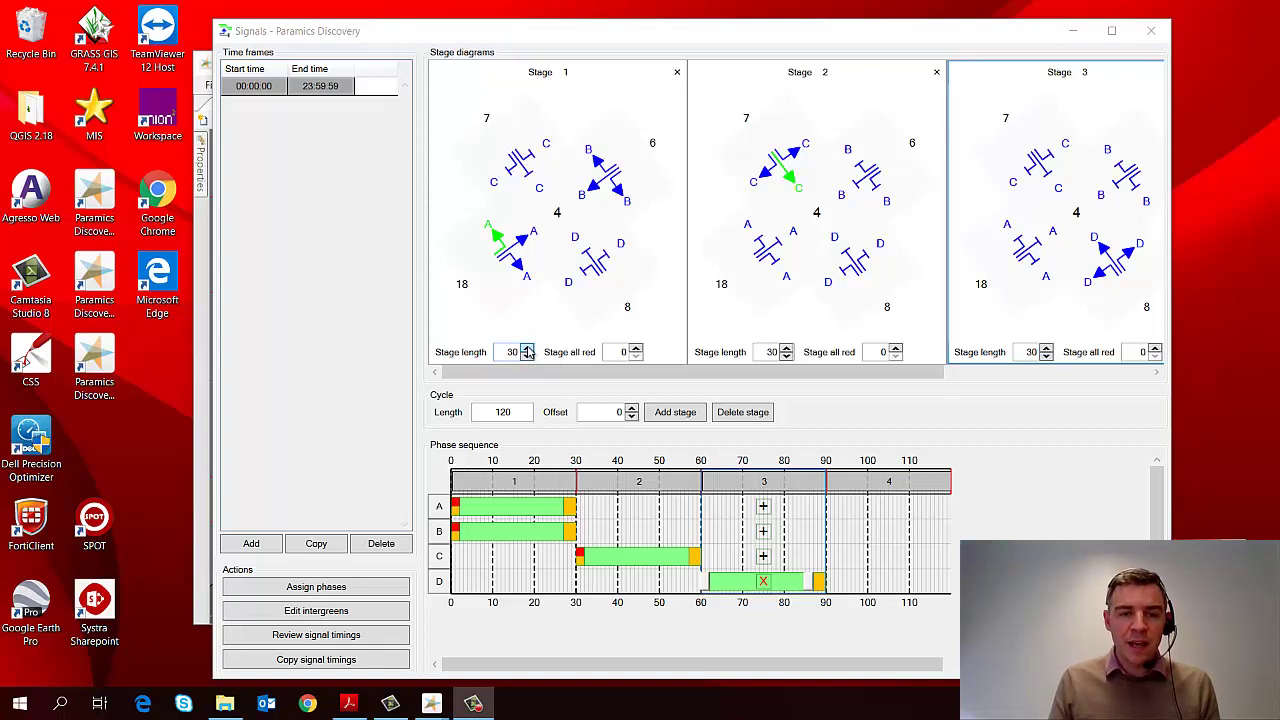
# Step: Lengthen stage 1 to 38 seconds
pyautogui.click(527, 348)
pyautogui.click(527, 348)
pyautogui.click(527, 348)
pyautogui.click(527, 348)
pyautogui.click(527, 348)
pyautogui.click(527, 348)
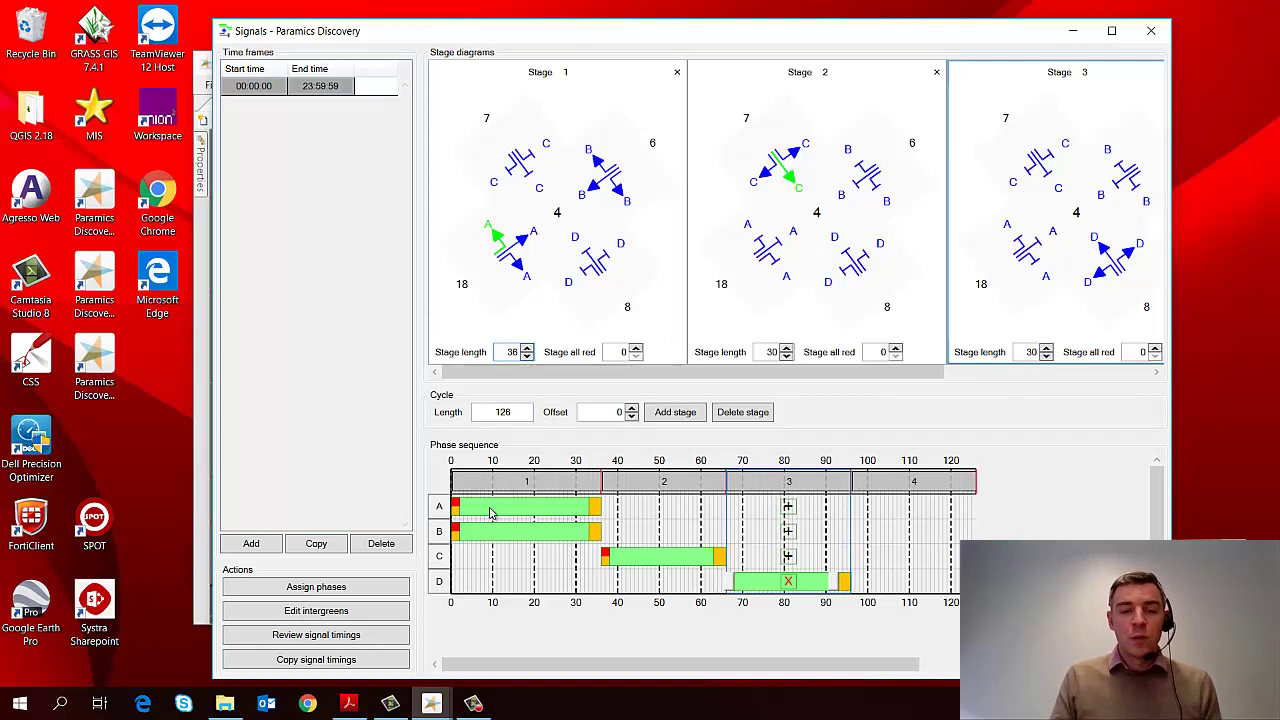
# Step: Try a 4-second all-red on stage 1, then return it to 0
pyautogui.moveTo(497, 514)
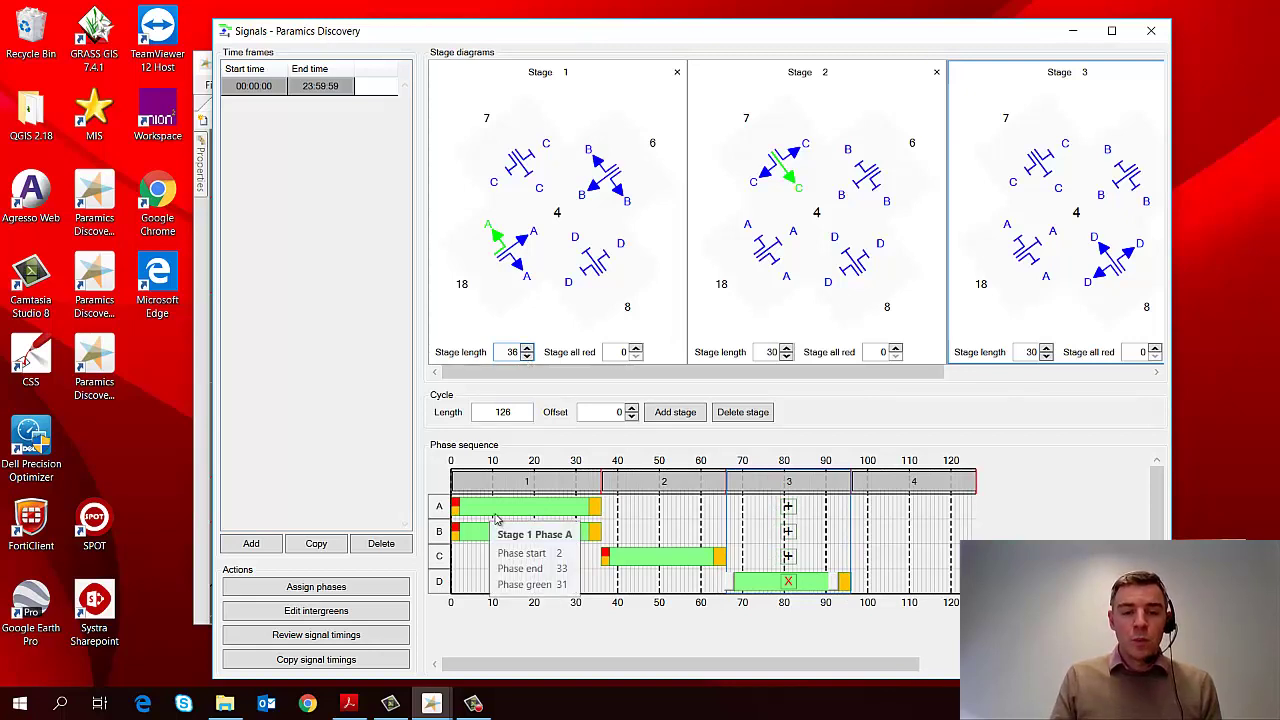
pyautogui.click(636, 348)
pyautogui.click(636, 348)
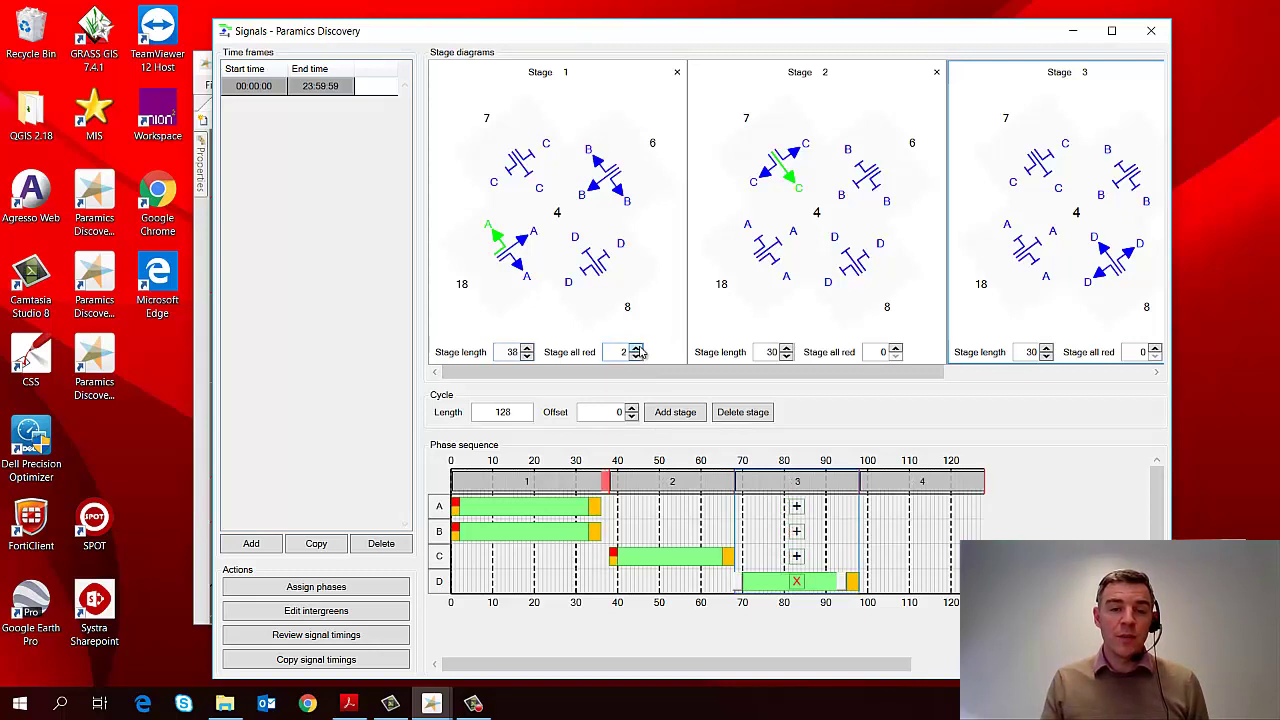
pyautogui.click(636, 348)
pyautogui.click(636, 348)
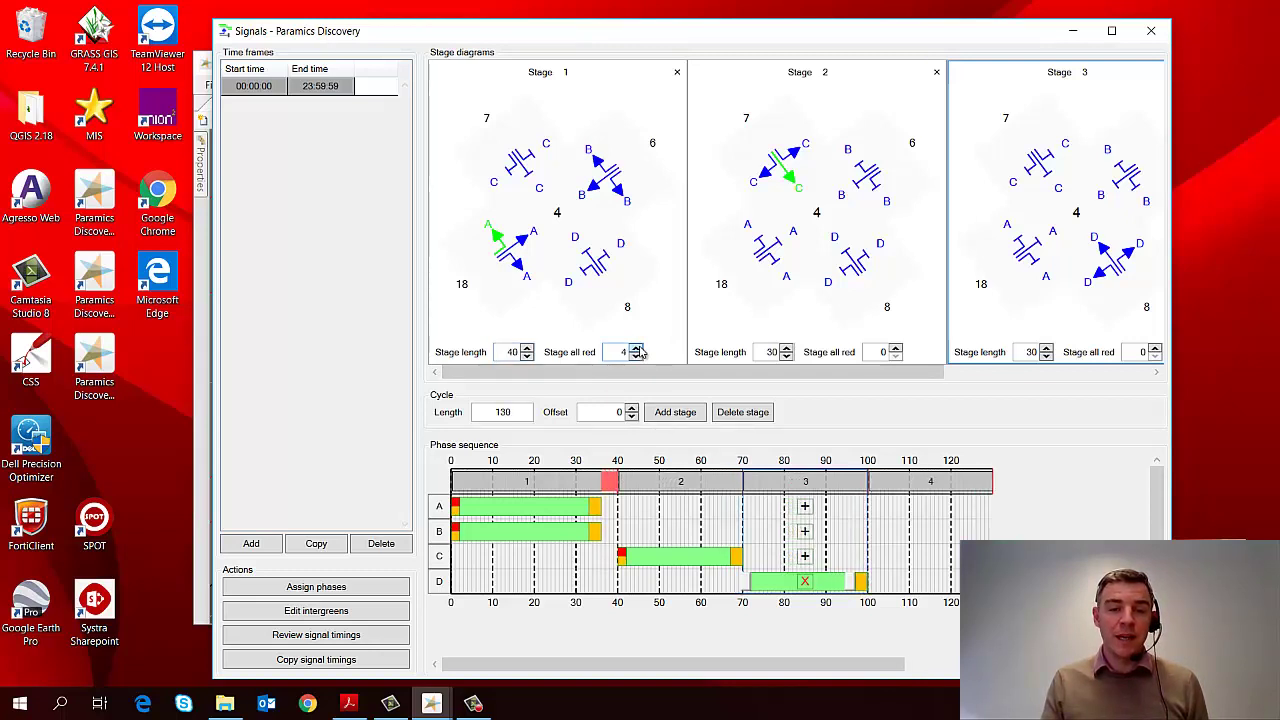
pyautogui.moveTo(606, 495)
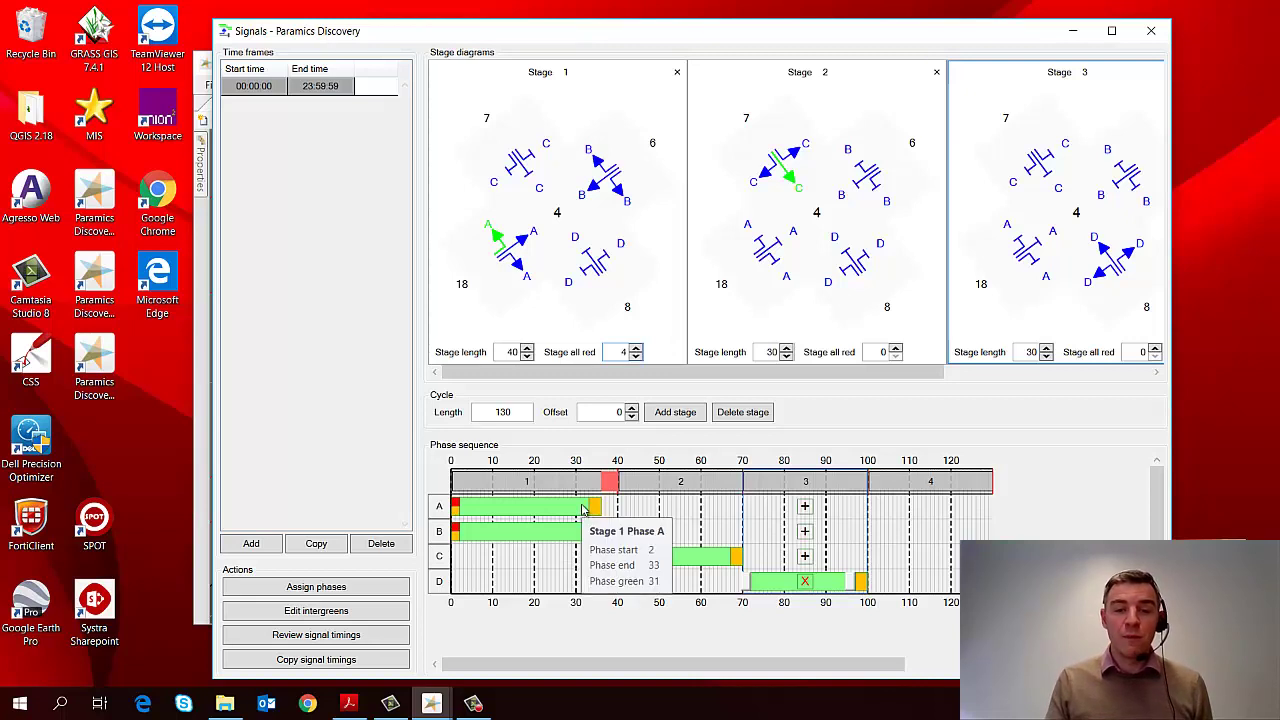
pyautogui.moveTo(625, 565)
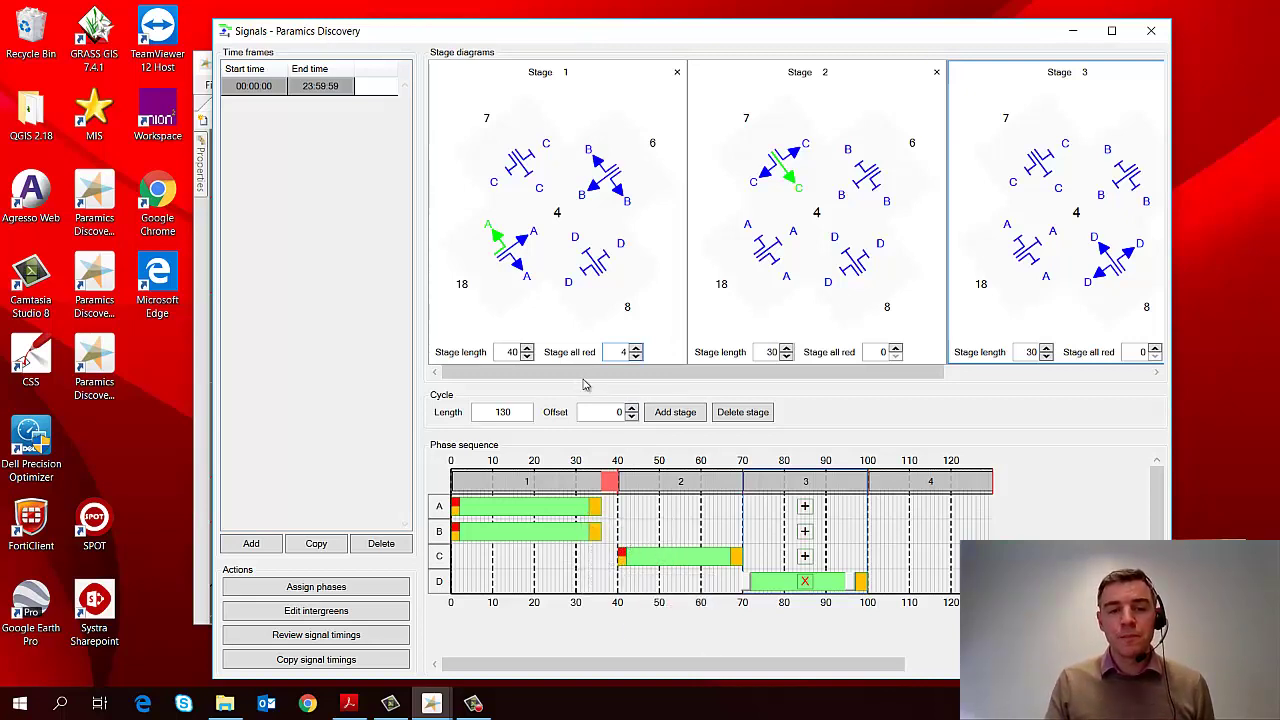
pyautogui.click(636, 356)
pyautogui.click(636, 356)
pyautogui.click(636, 356)
pyautogui.click(636, 356)
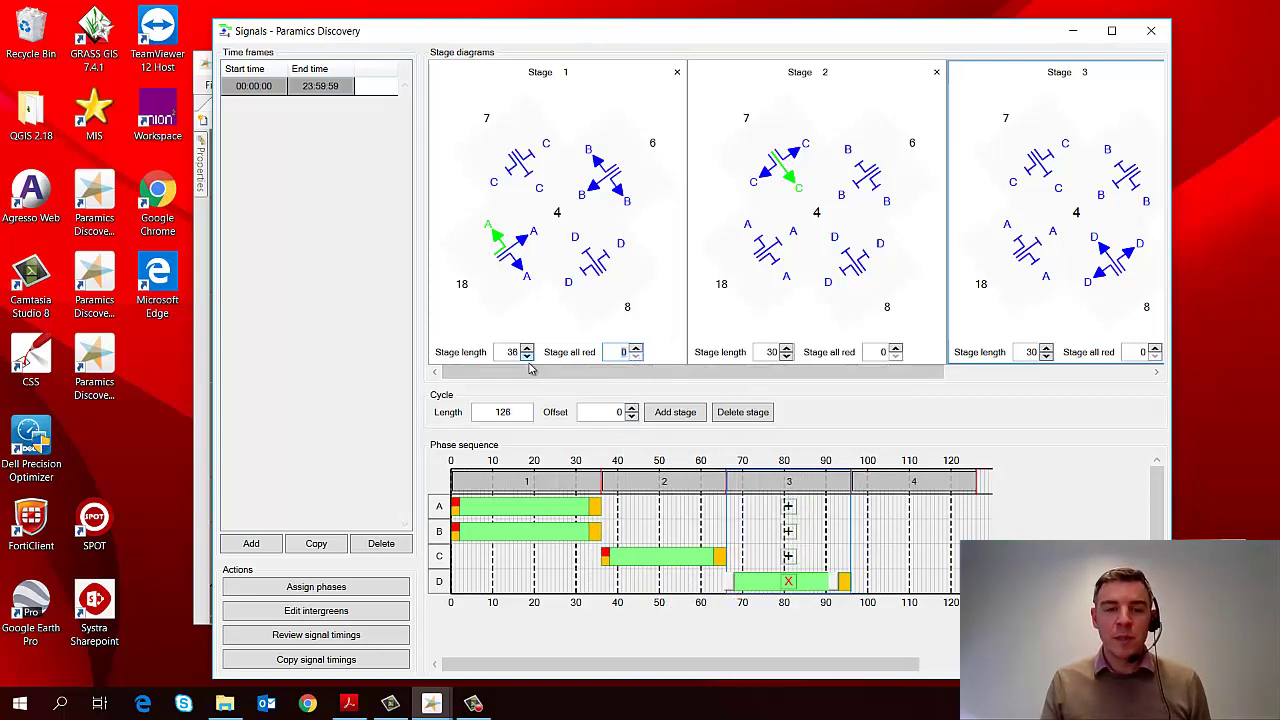
# Step: Set stages 2 and 3 to 19 seconds and stage 4 to 16 seconds
pyautogui.doubleClick(768, 352)
pyautogui.press('BackSpace')
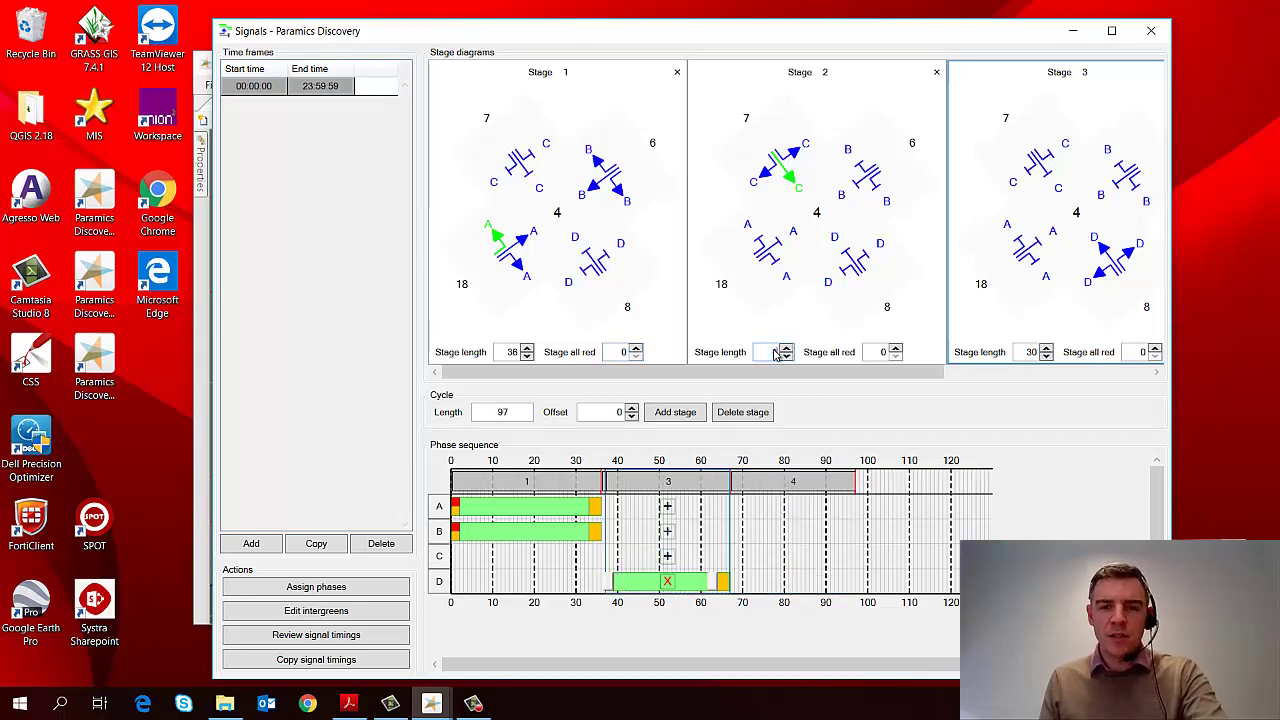
pyautogui.write('19')
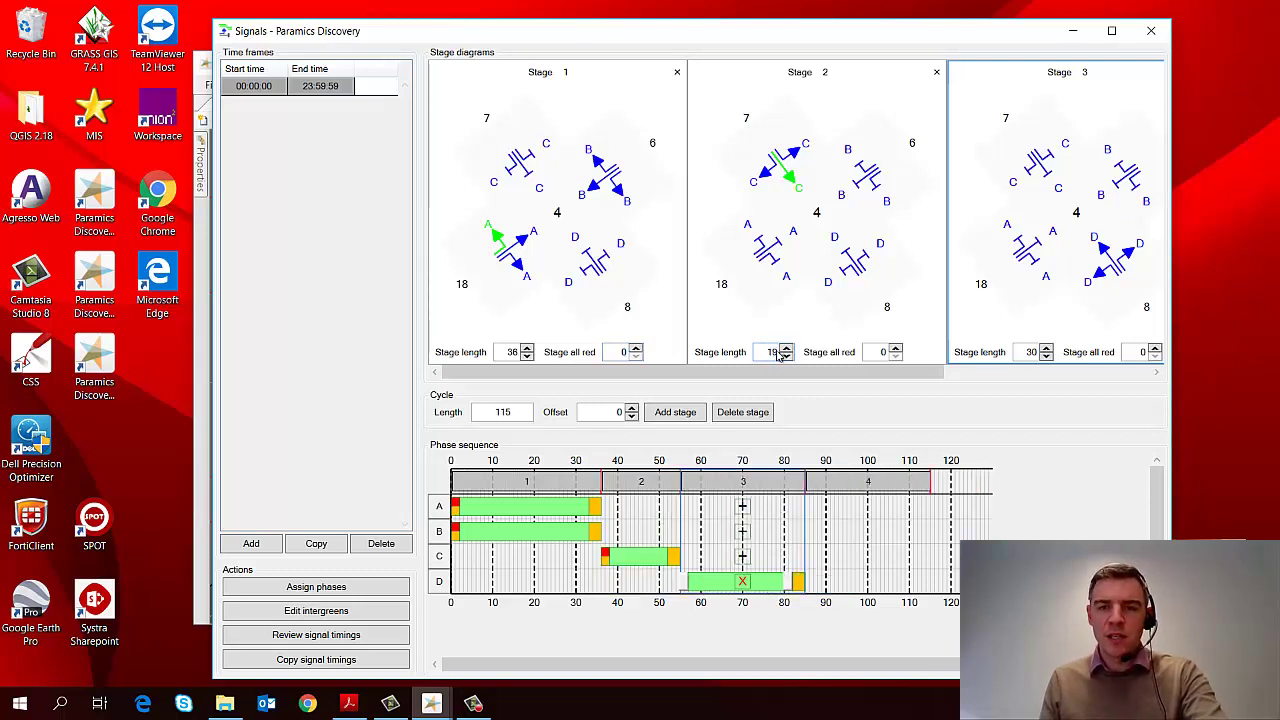
pyautogui.doubleClick(1028, 352)
pyautogui.press('BackSpace')
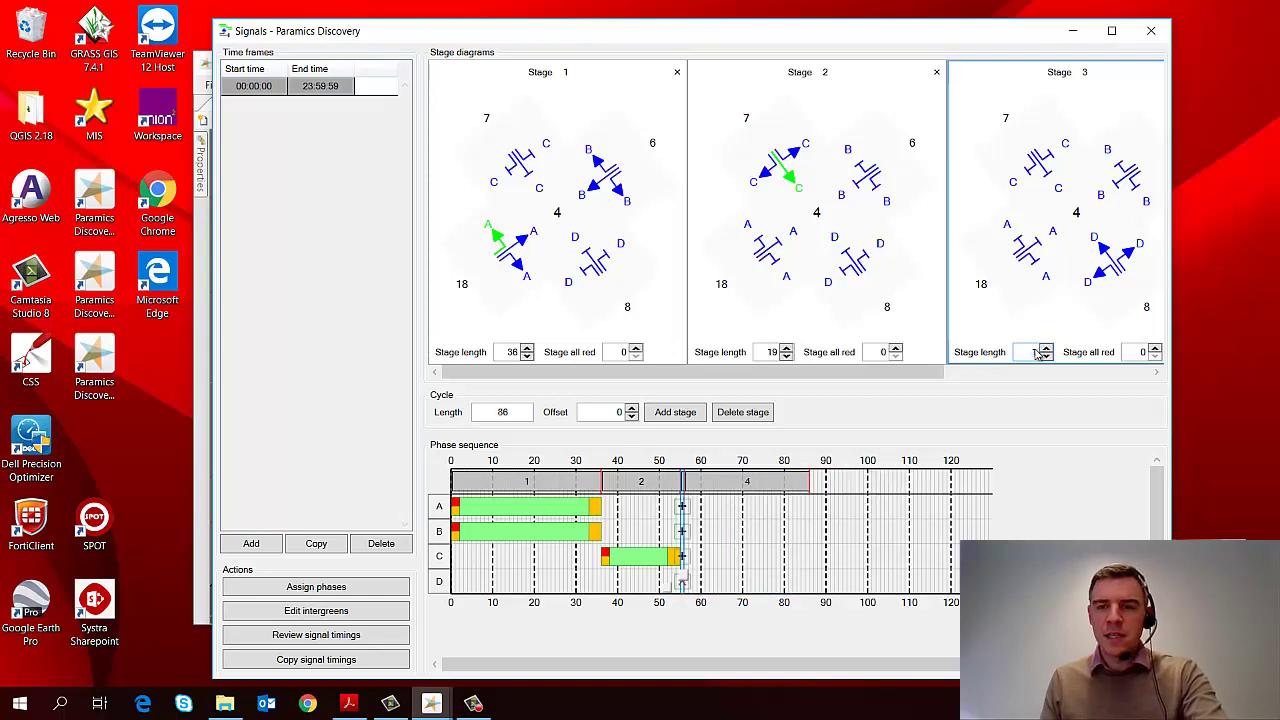
pyautogui.write('19')
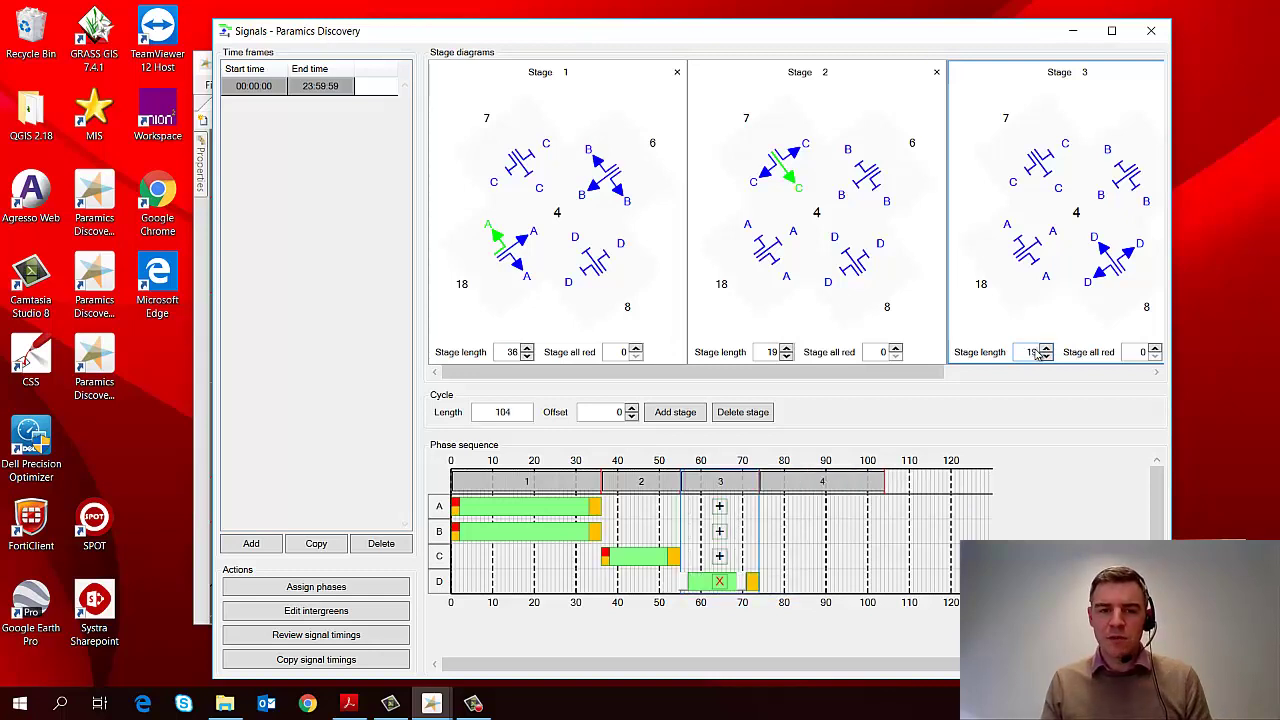
pyautogui.click(965, 373)
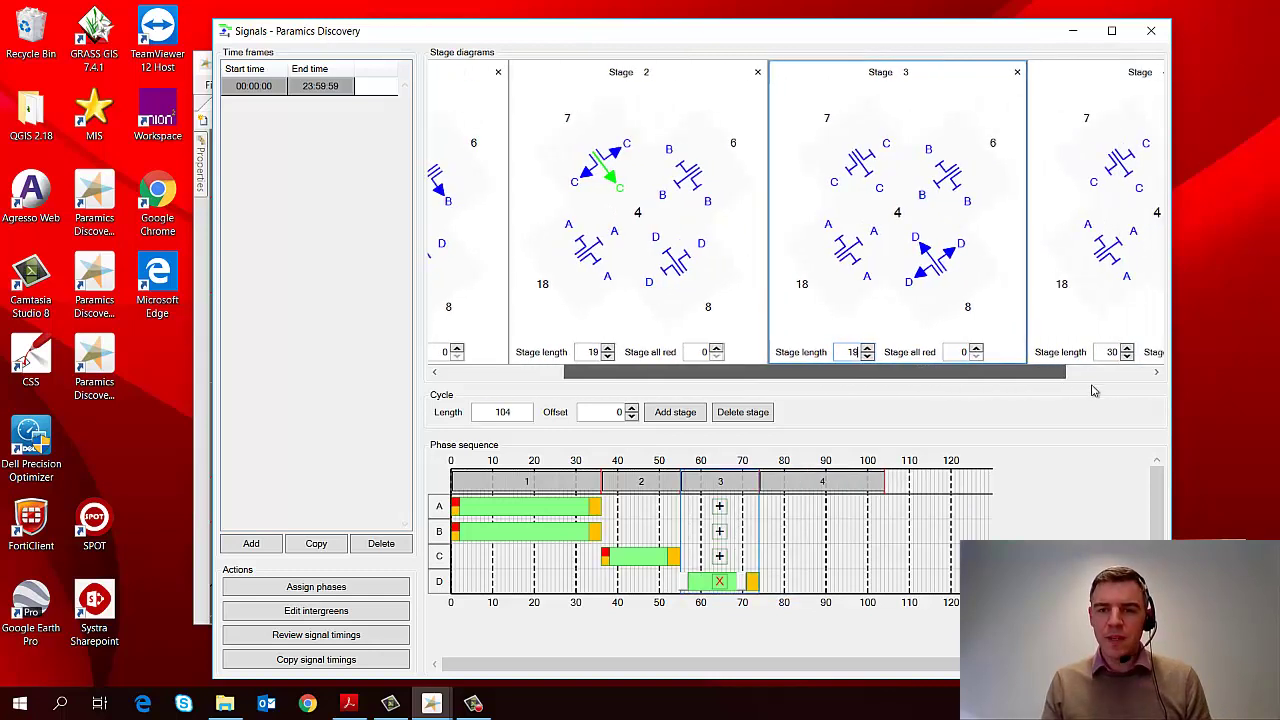
pyautogui.doubleClick(1010, 354)
pyautogui.write('16')
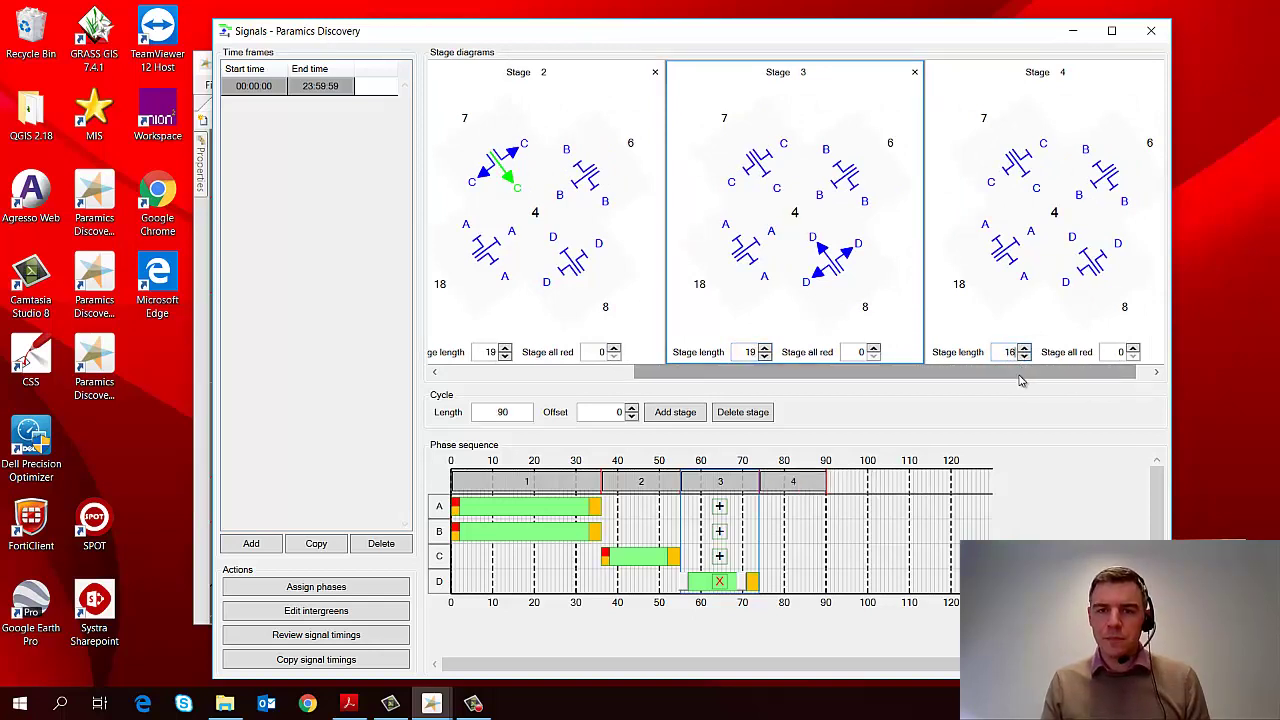
pyautogui.moveTo(1022, 380); pyautogui.dragTo(792, 381)
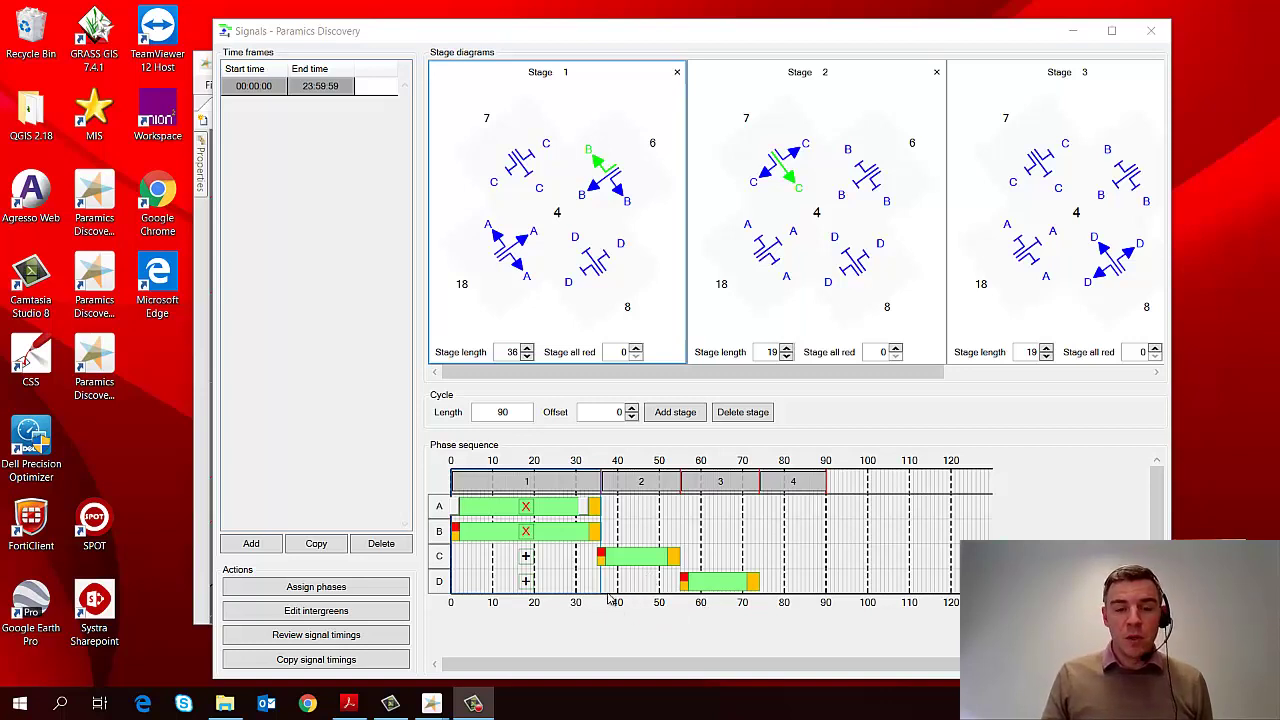
# Step: Open the intergreen settings for junction 4
pyautogui.moveTo(594, 515)
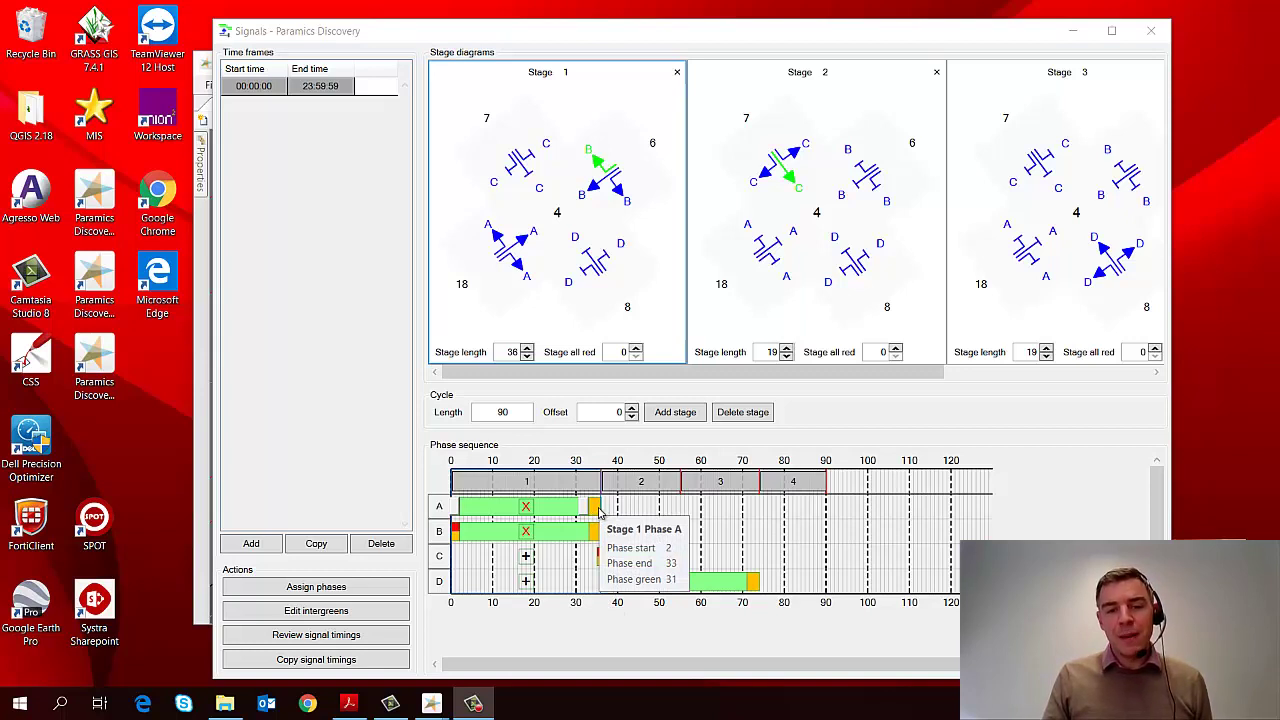
pyautogui.click(601, 556)
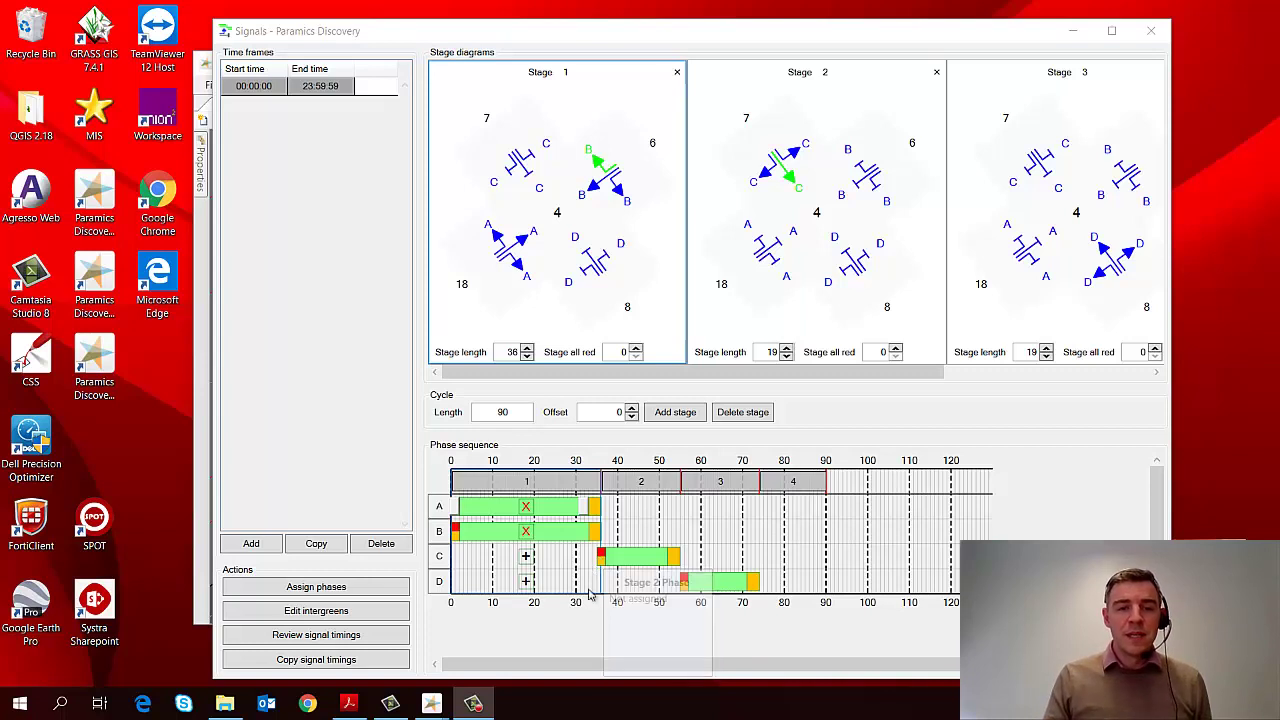
pyautogui.click(341, 614)
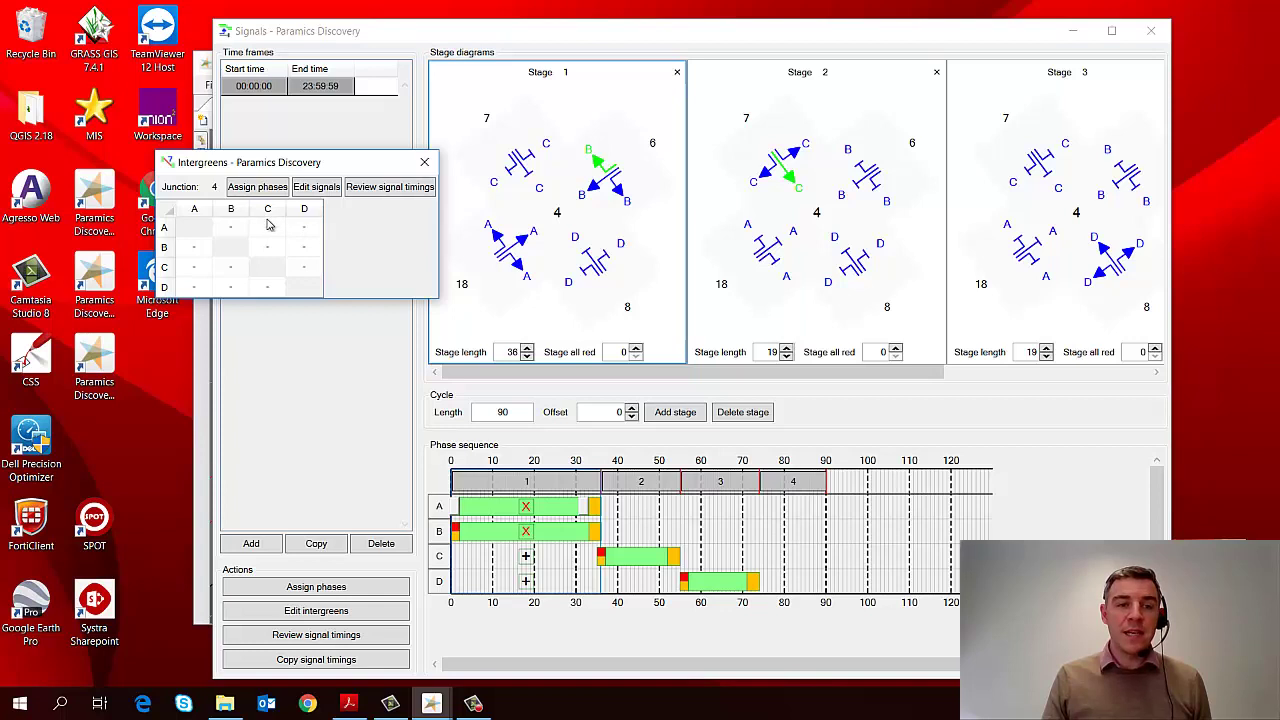
# Step: Raise the A-to-C intergreen from 5 to 8 seconds and move the table aside
pyautogui.click(267, 227)
pyautogui.write('5')
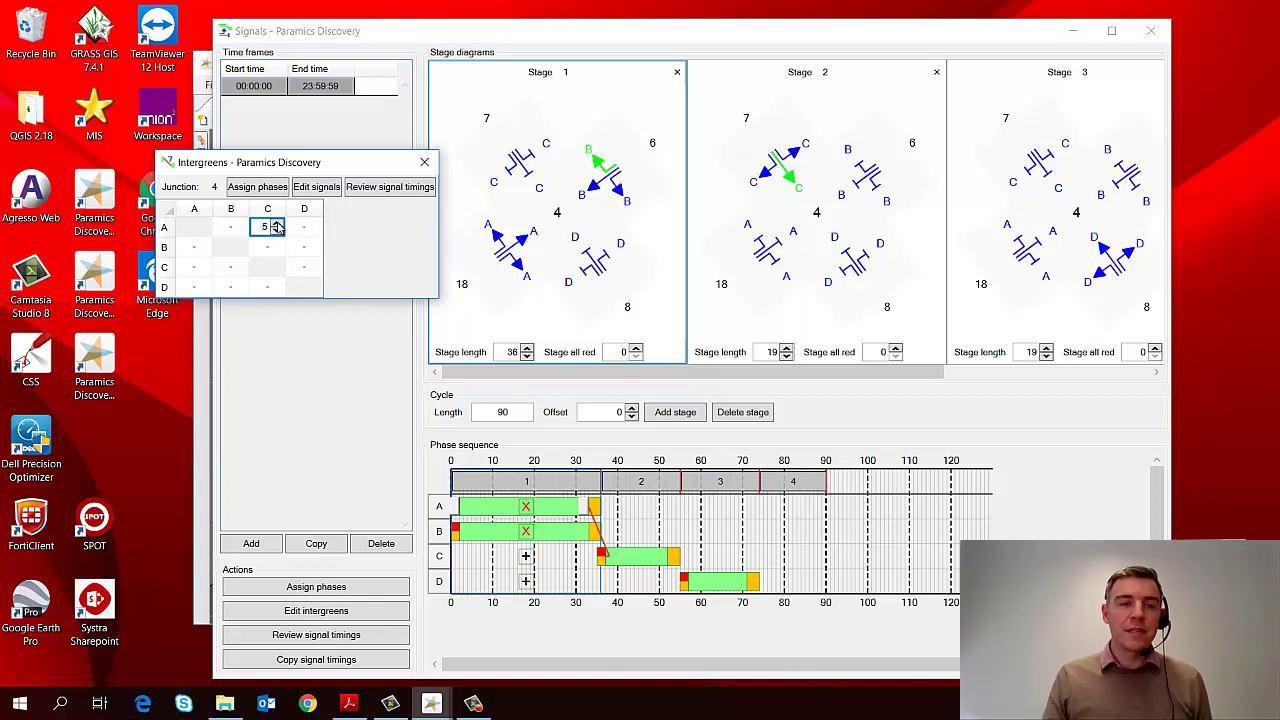
pyautogui.click(277, 224)
pyautogui.click(277, 224)
pyautogui.click(277, 224)
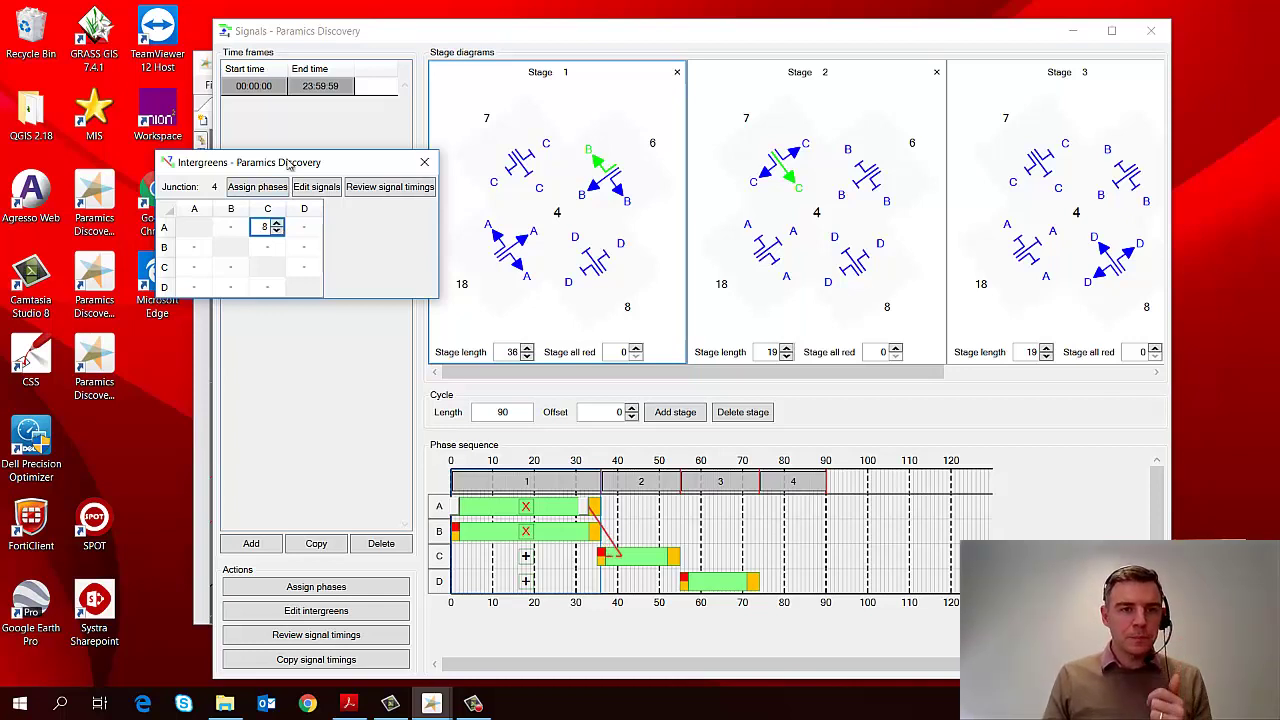
pyautogui.moveTo(290, 163); pyautogui.dragTo(270, 145)
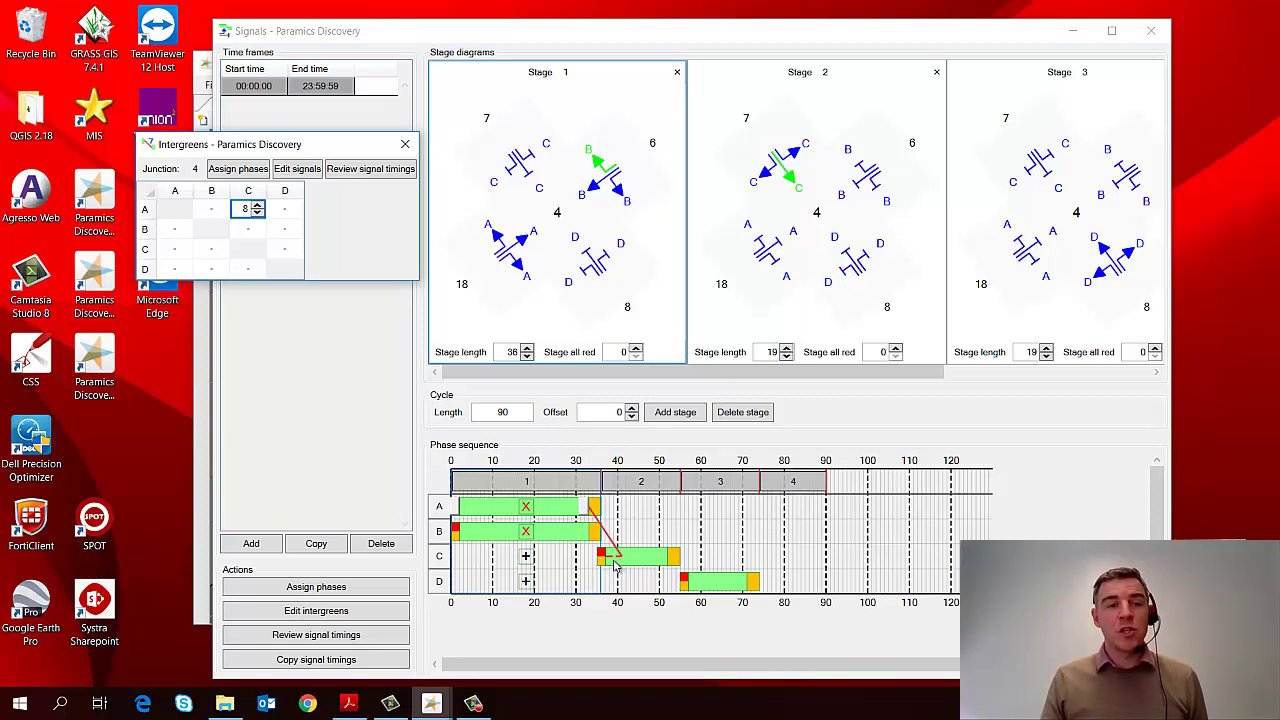
pyautogui.moveTo(612, 566)
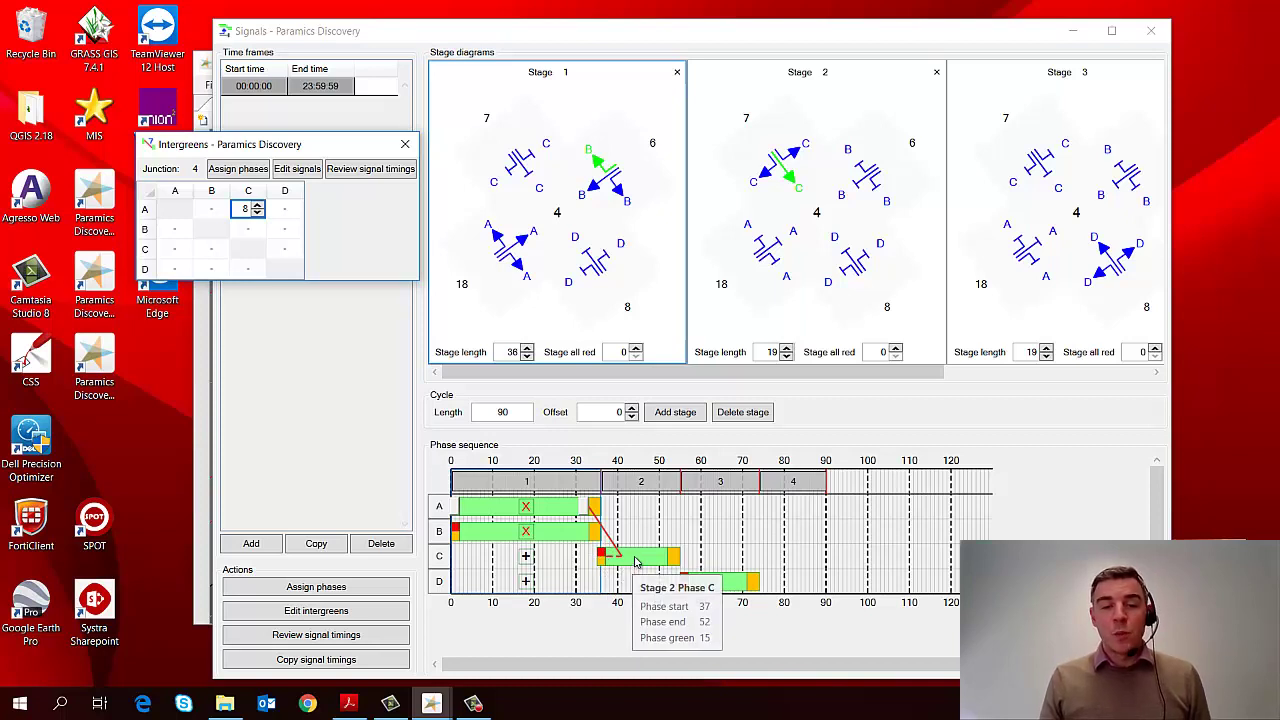
# Step: Pull phase C's start earlier in stage 2, end phase A's green sooner in stage 1, and reopen Intergreens
pyautogui.click(634, 562)
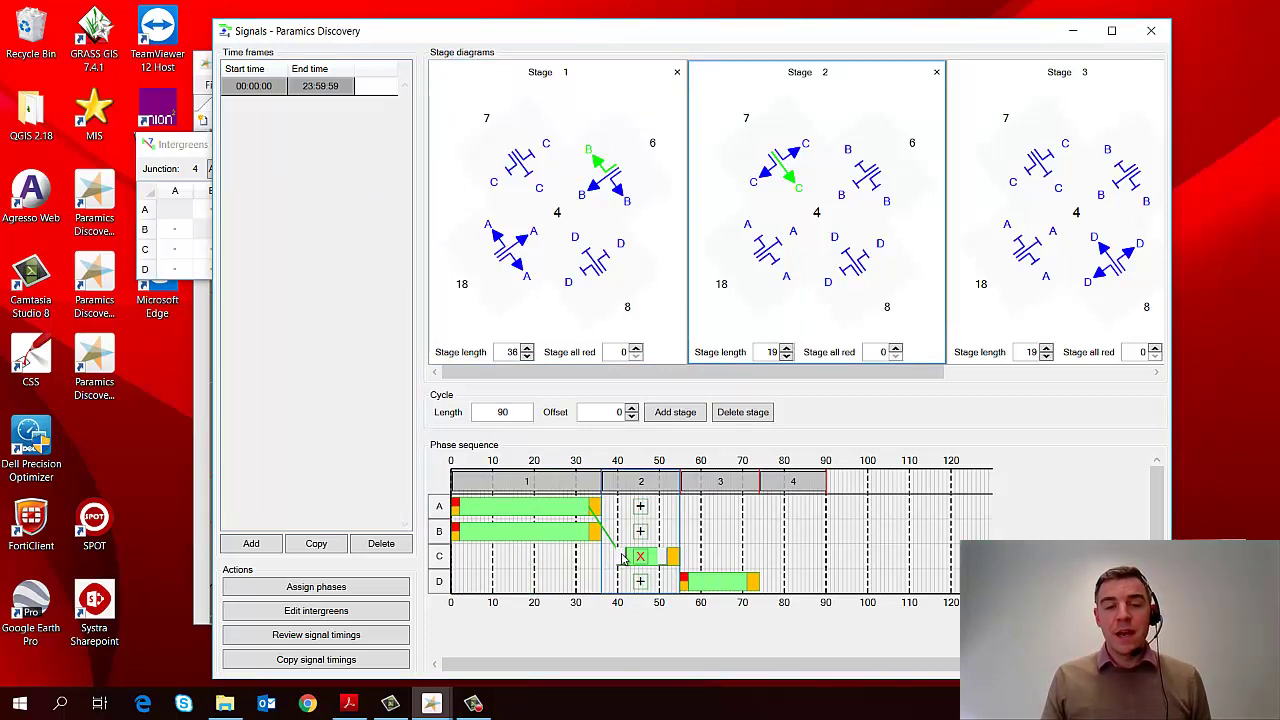
pyautogui.moveTo(616, 557); pyautogui.dragTo(622, 558)
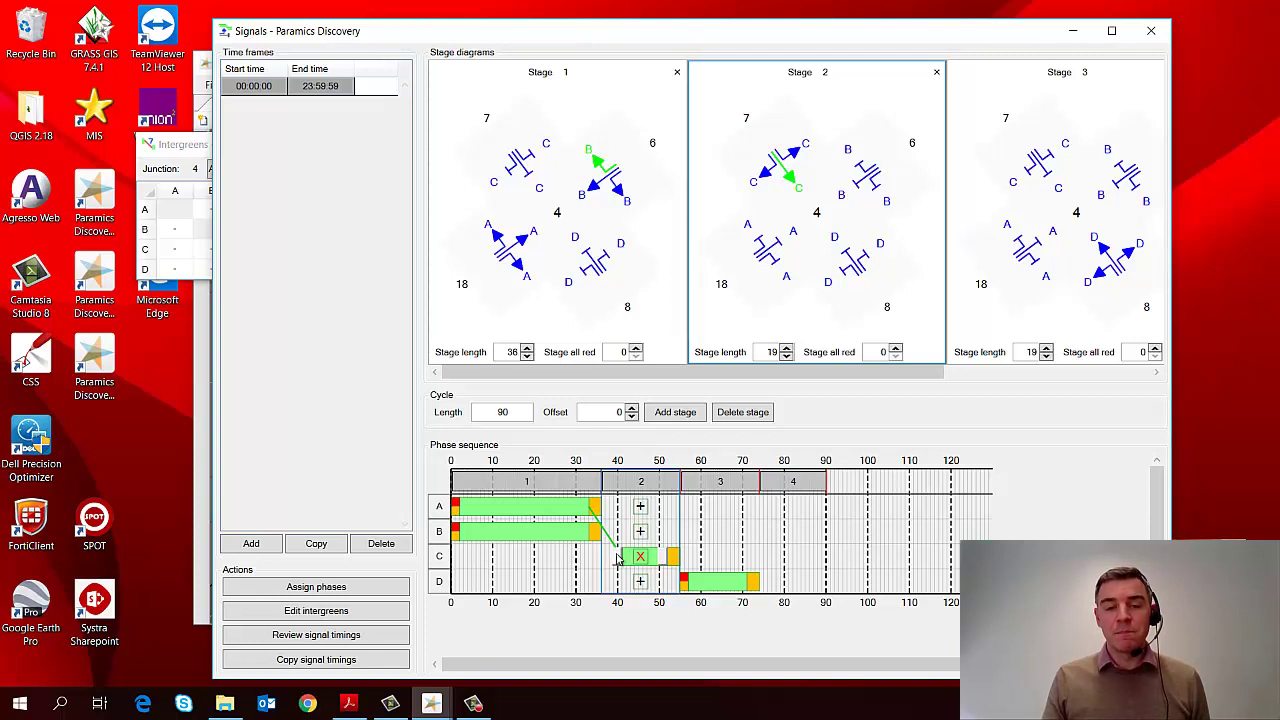
pyautogui.click(546, 542)
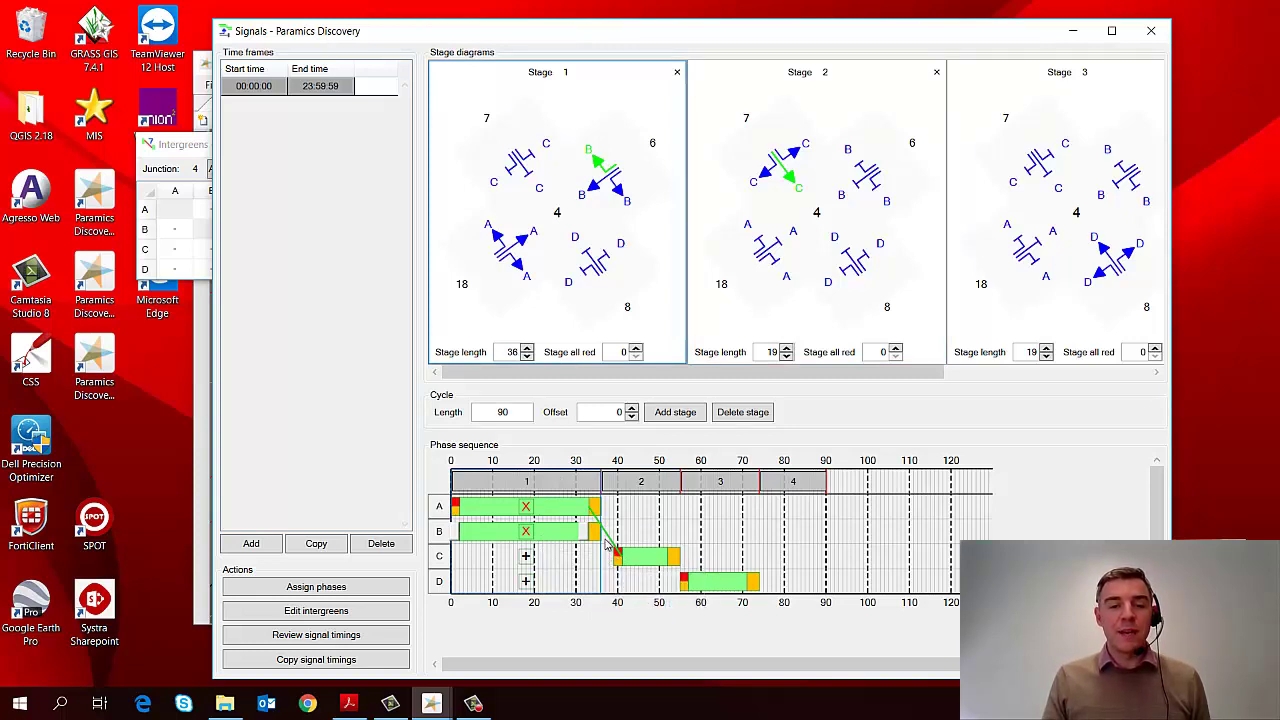
pyautogui.moveTo(633, 516)
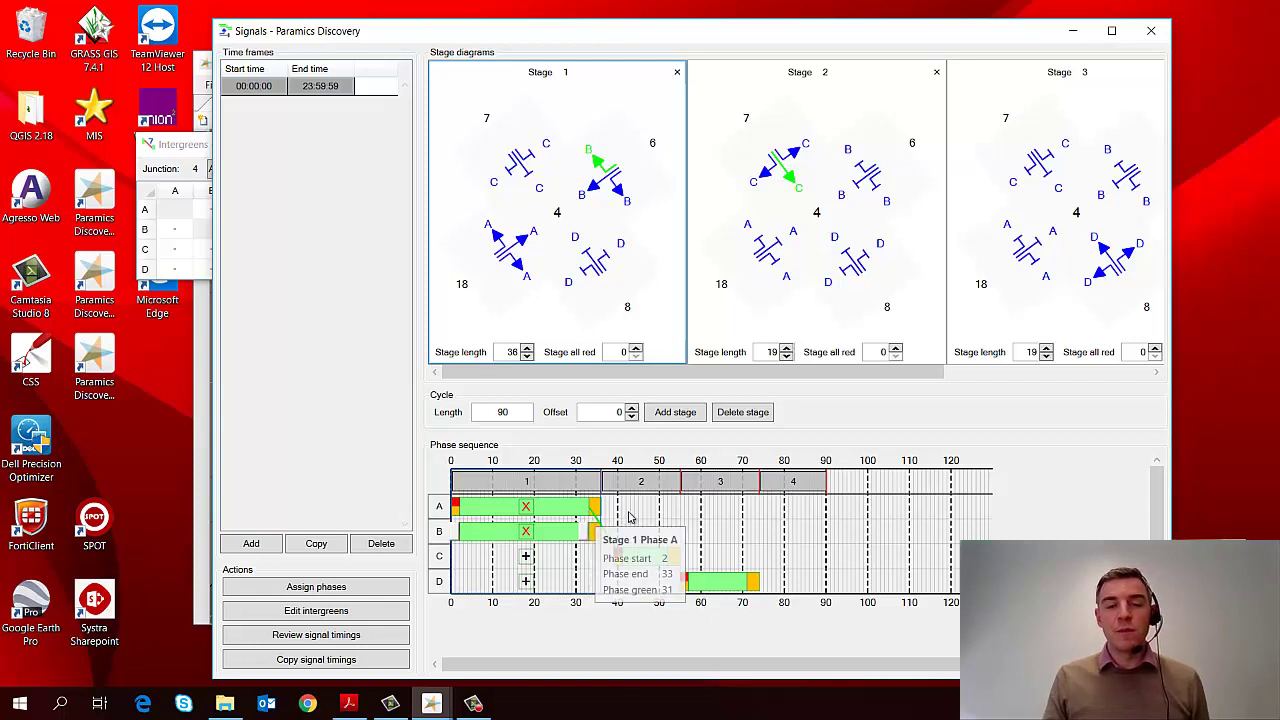
pyautogui.moveTo(647, 565)
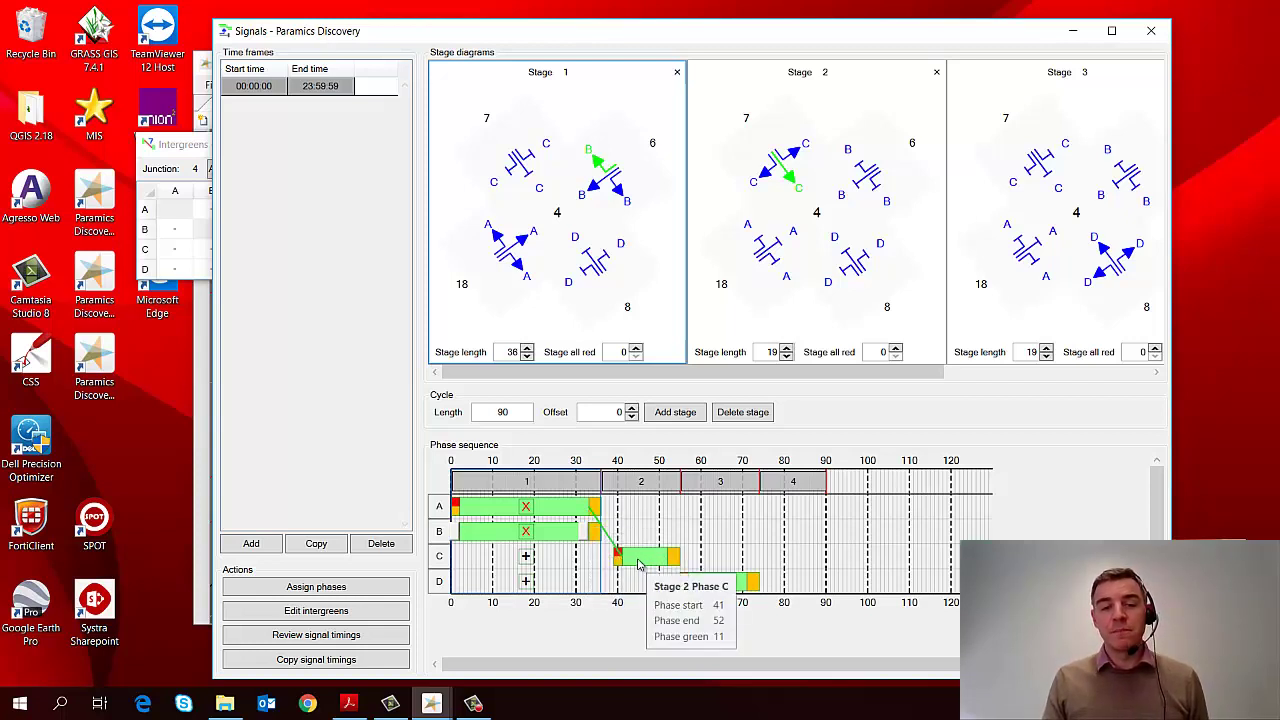
pyautogui.click(625, 556)
pyautogui.moveTo(618, 563); pyautogui.dragTo(603, 562)
pyautogui.click(581, 512)
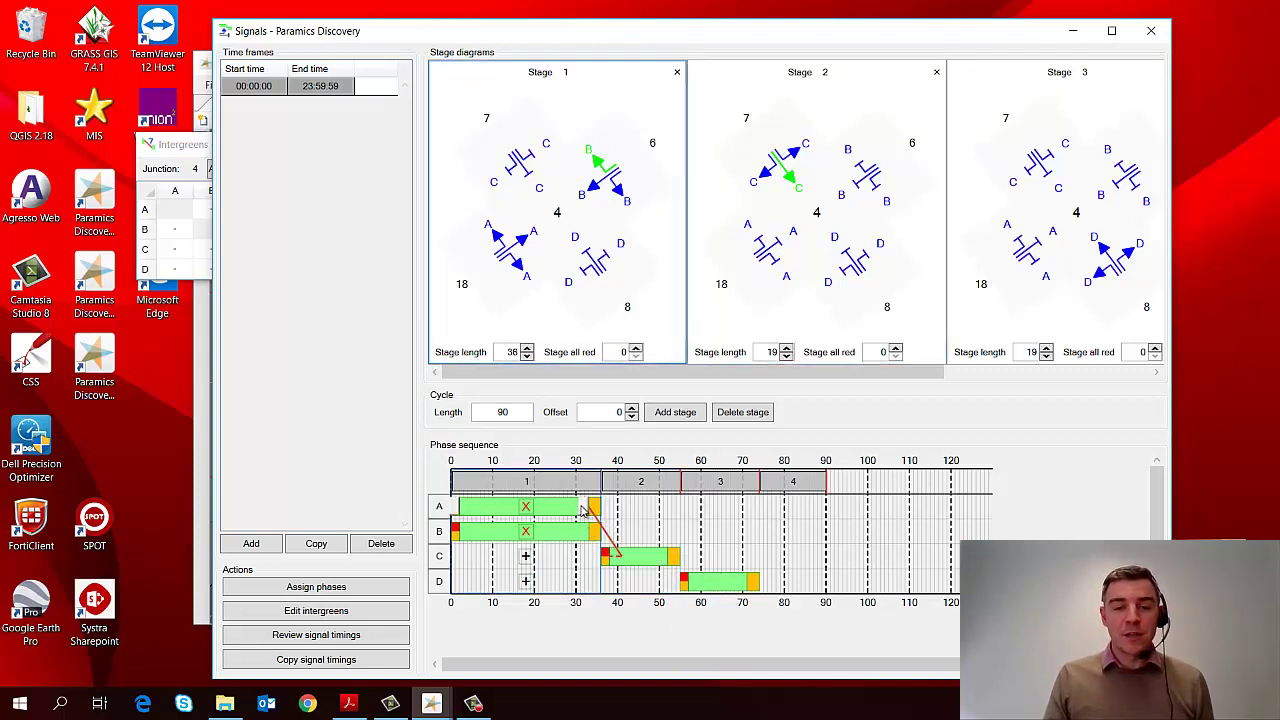
pyautogui.moveTo(582, 512)
pyautogui.mouseDown()
pyautogui.moveTo(571, 512)
pyautogui.moveTo(588, 513)
pyautogui.mouseUp()
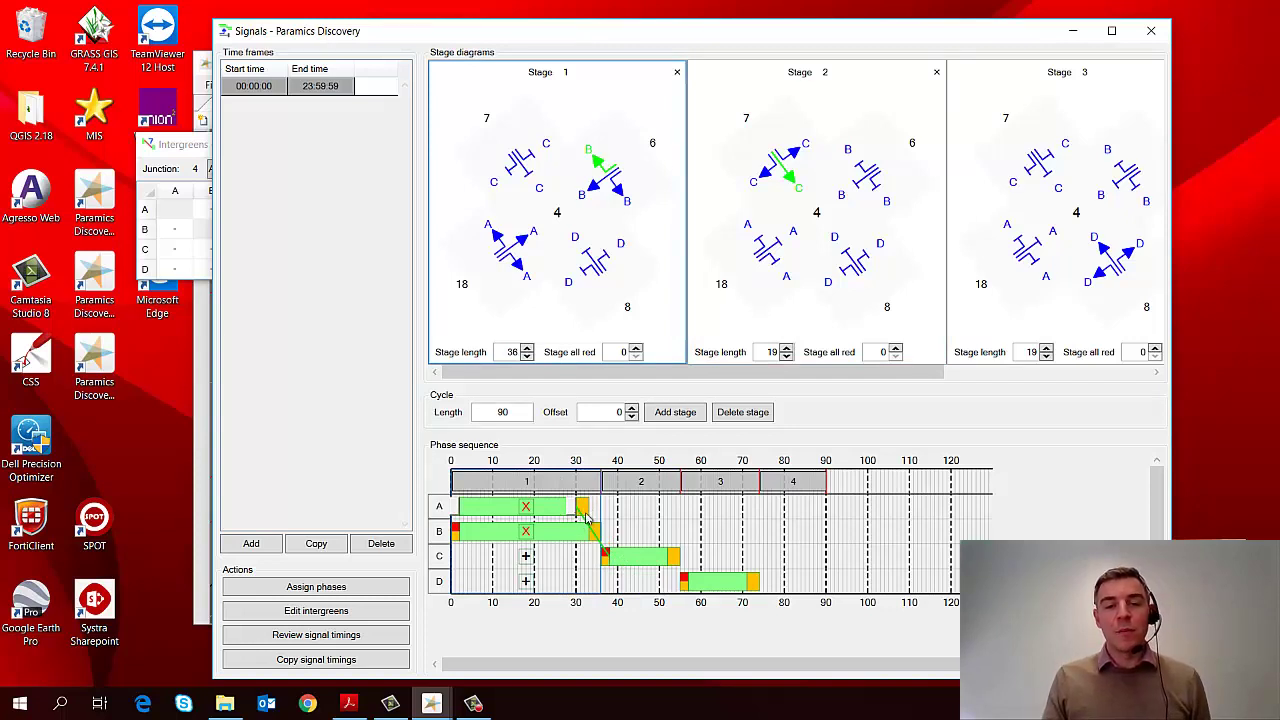
pyautogui.click(196, 154)
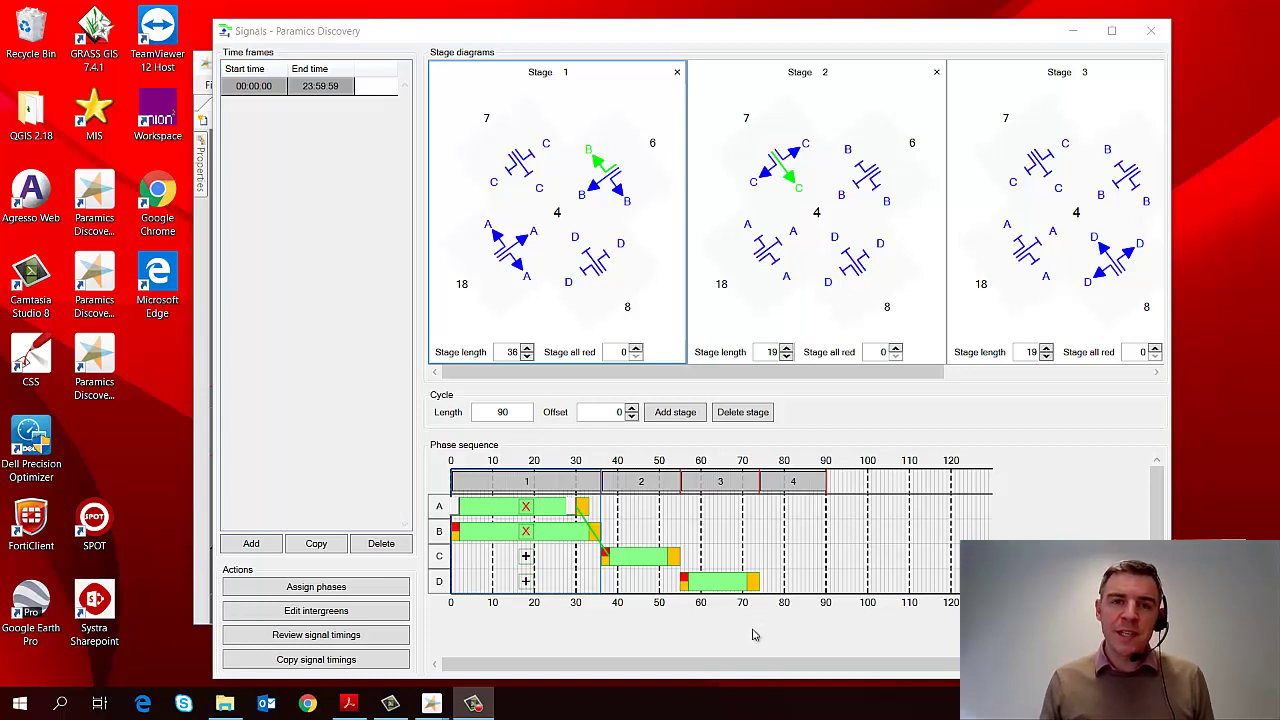
# Step: Right-click two stage 1 movements in the diagram to check their priority, then dismiss the menu
pyautogui.rightClick(522, 304)
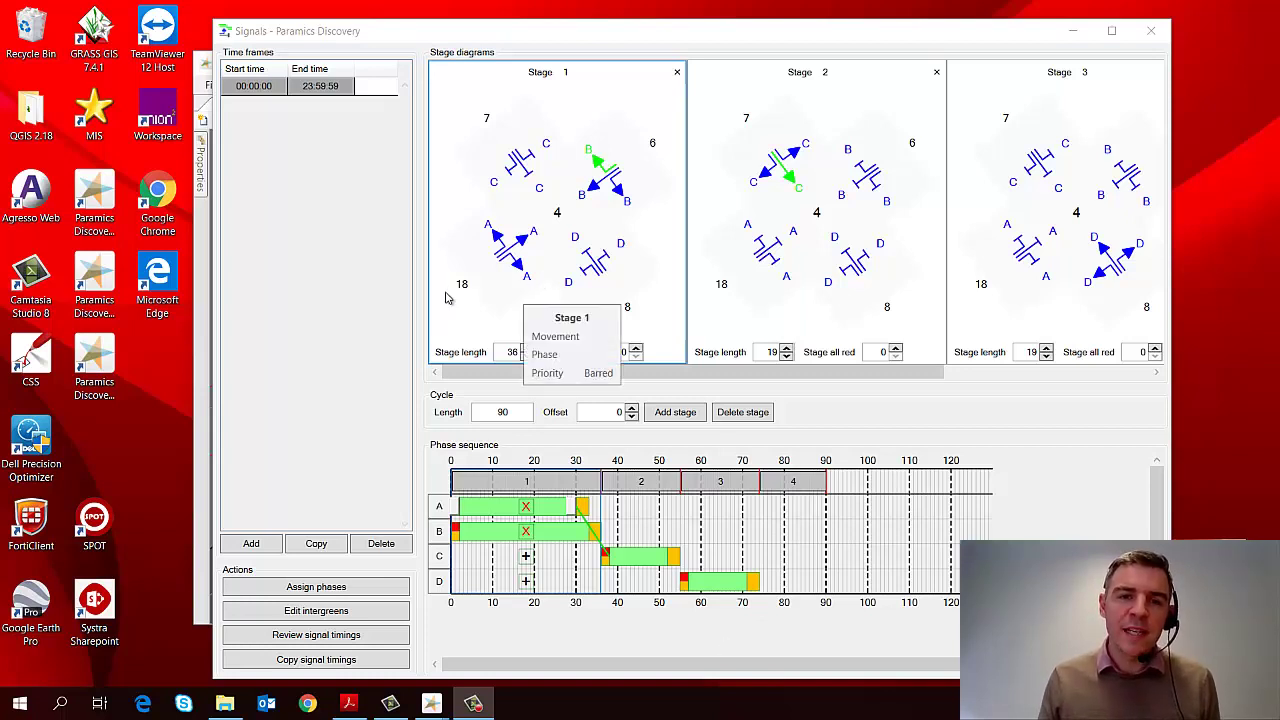
pyautogui.click(458, 283)
pyautogui.rightClick(460, 284)
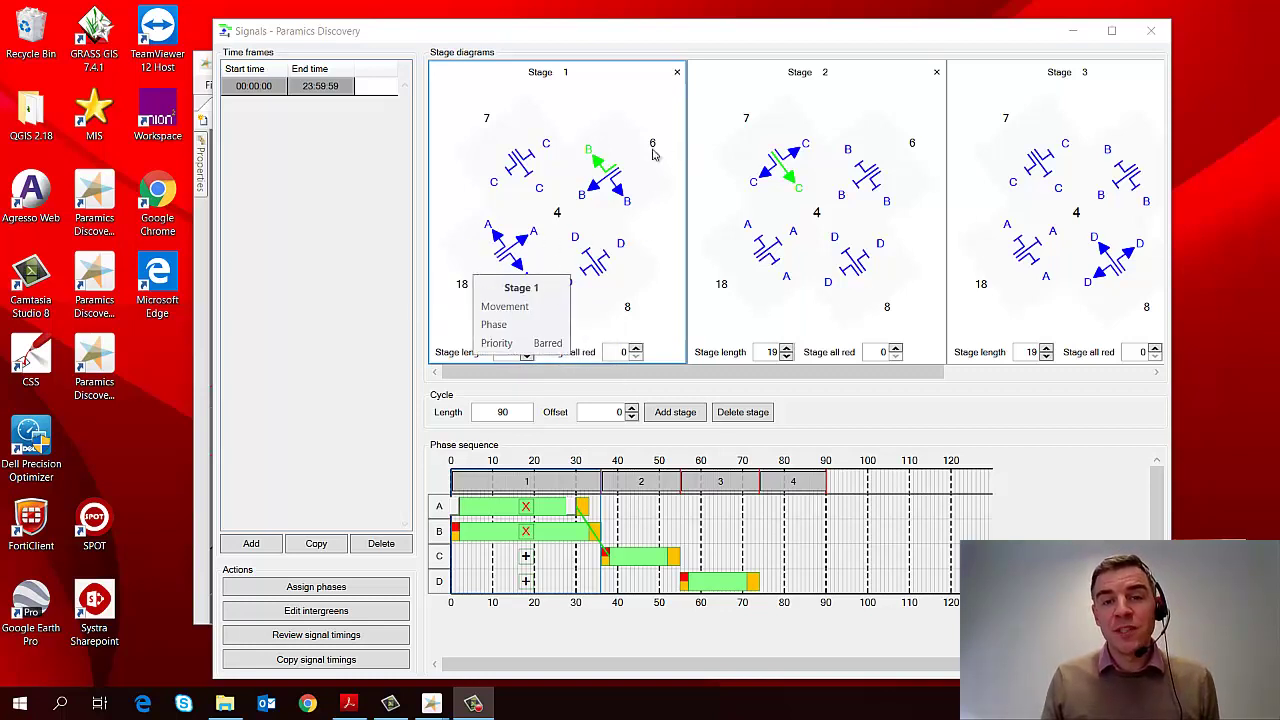
pyautogui.click(601, 218)
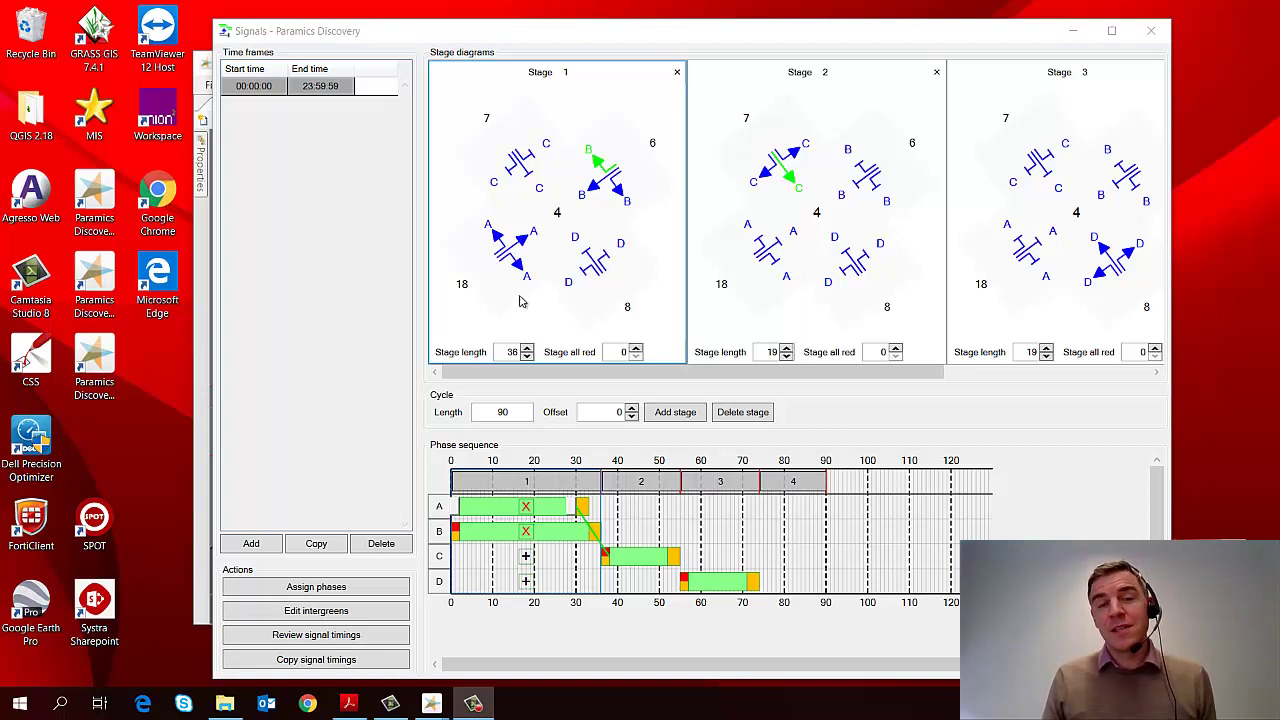
# Step: Change approach A's stage 1 movement to an outlined arrow and select approach B's movement
pyautogui.click(521, 270)
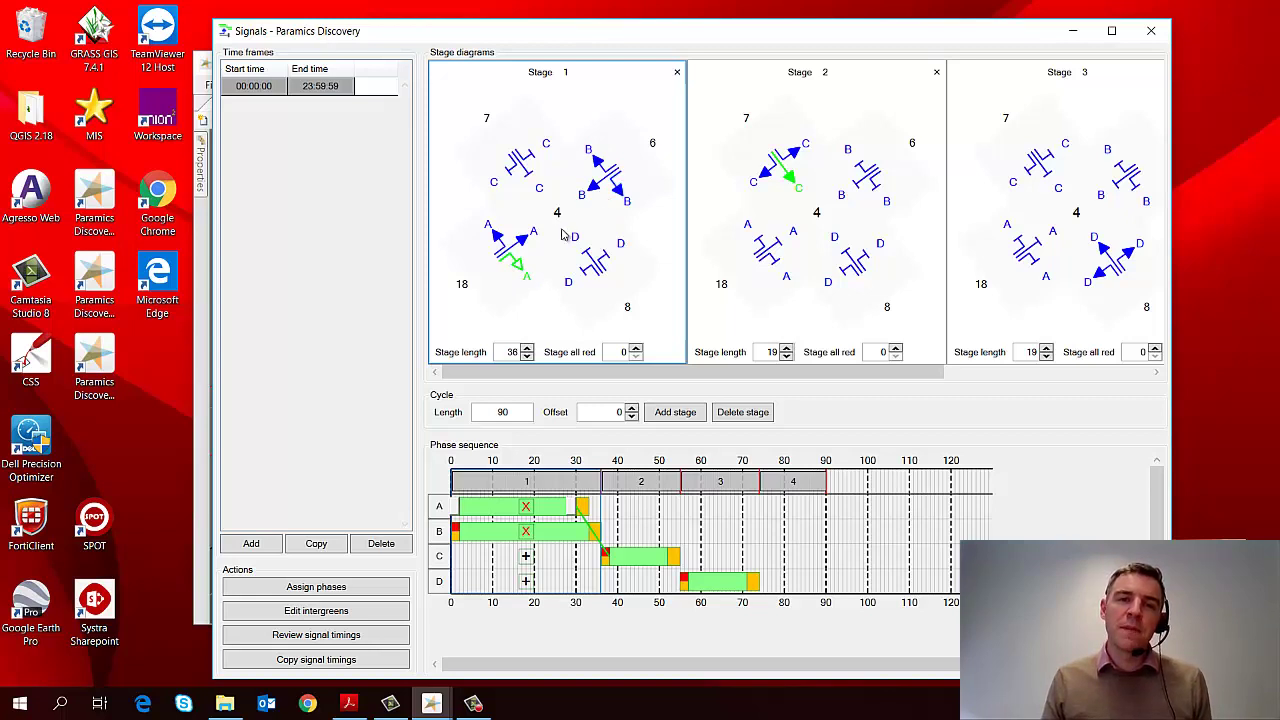
pyautogui.click(598, 167)
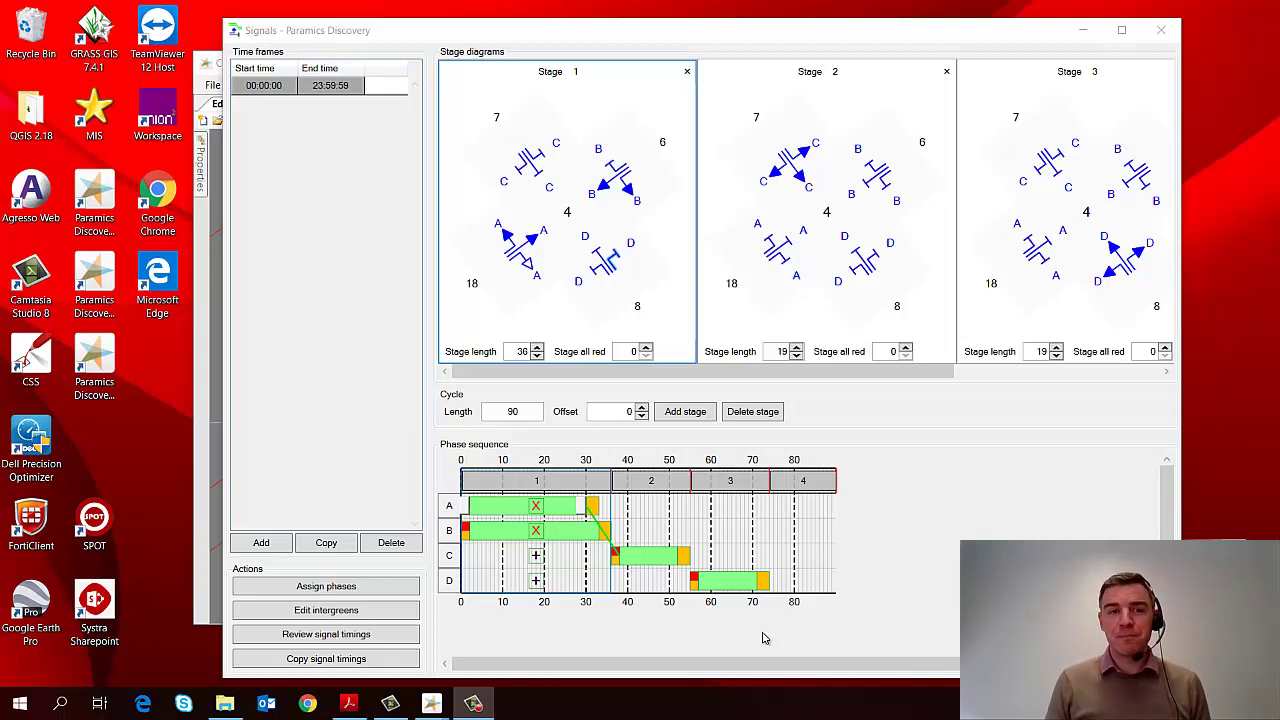
# Step: Close the Signals editor to return to the network view of junction 4
pyautogui.click(1158, 38)
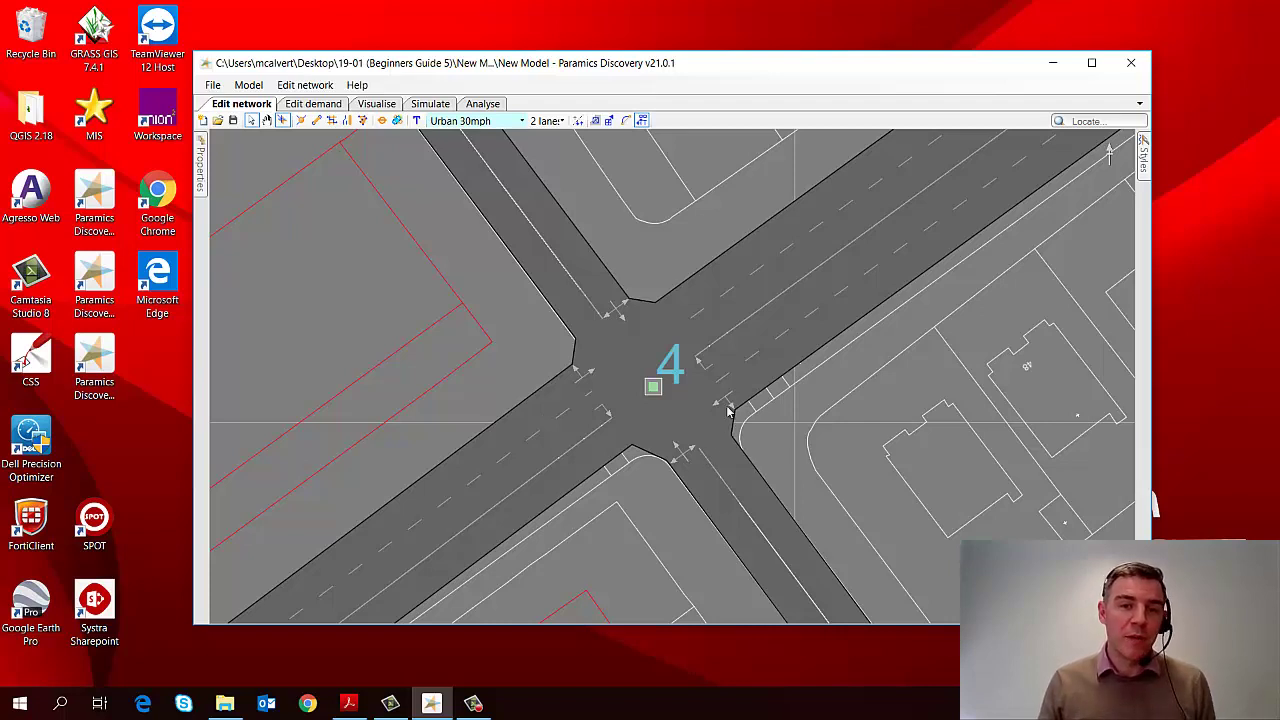
# Step: Turn on kerb points and lane points, and untick Links > Tarmac in the display styles
pyautogui.click(595, 120)
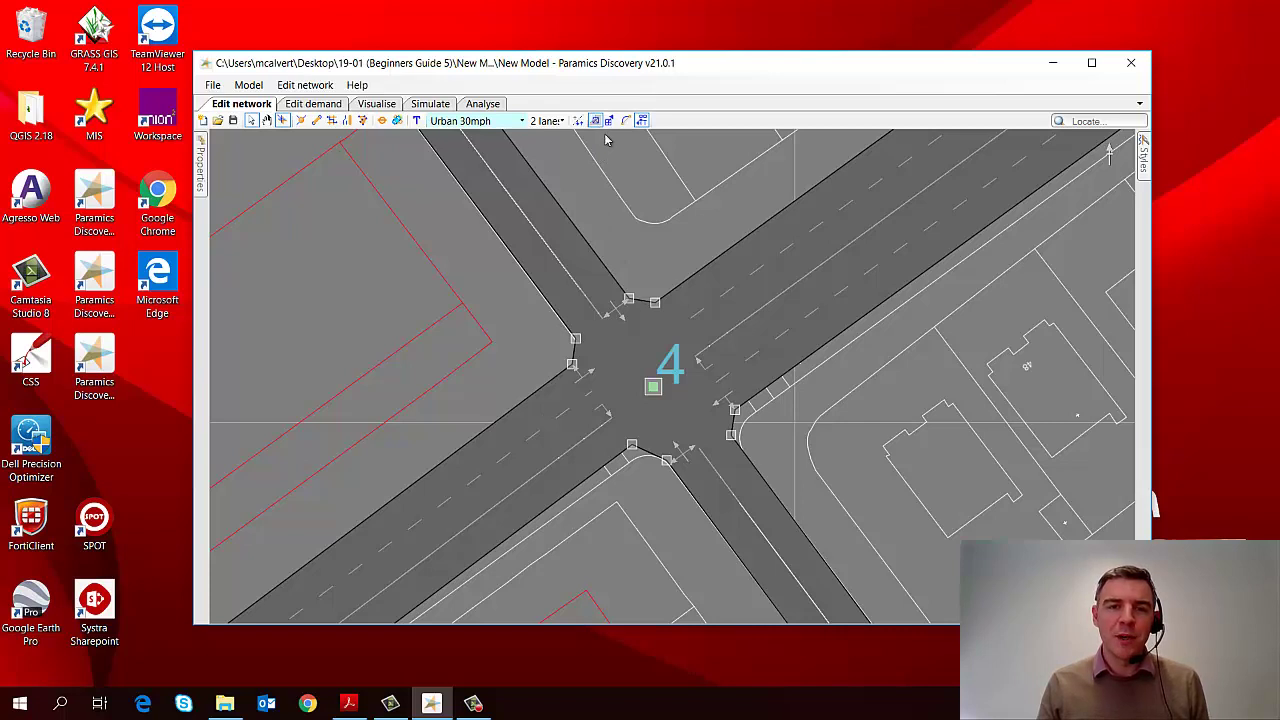
pyautogui.click(609, 120)
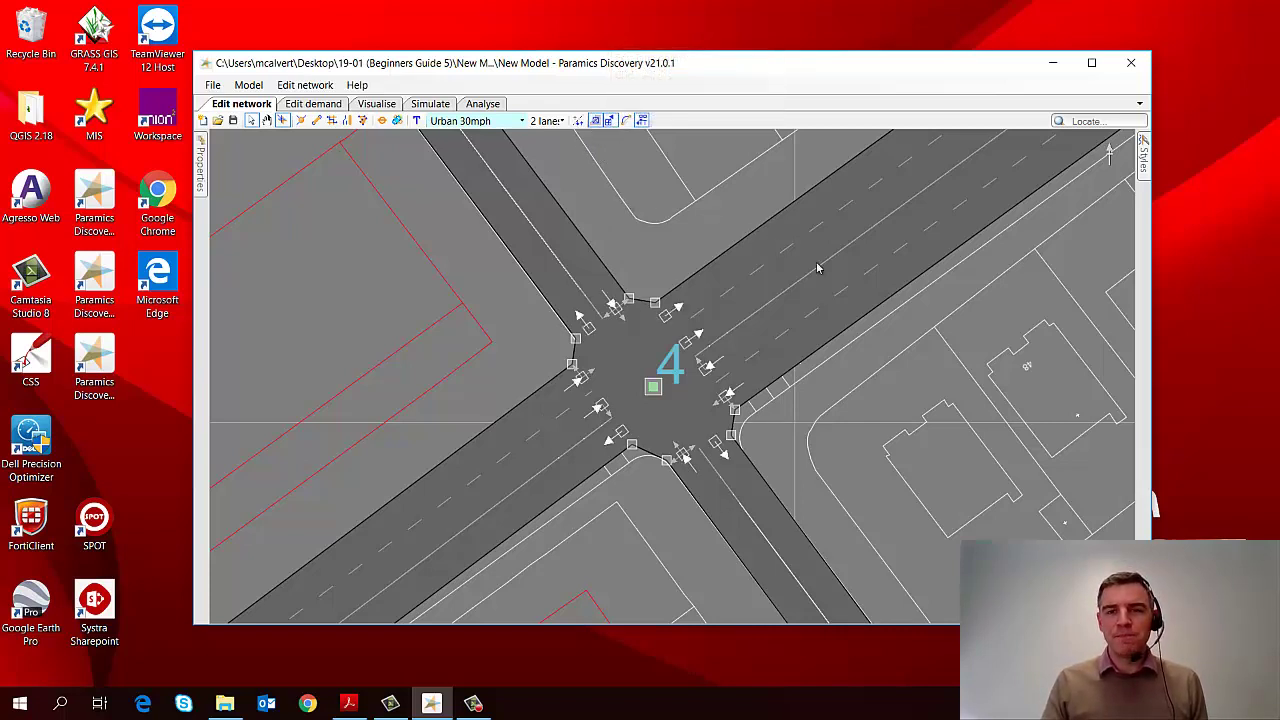
pyautogui.click(1144, 160)
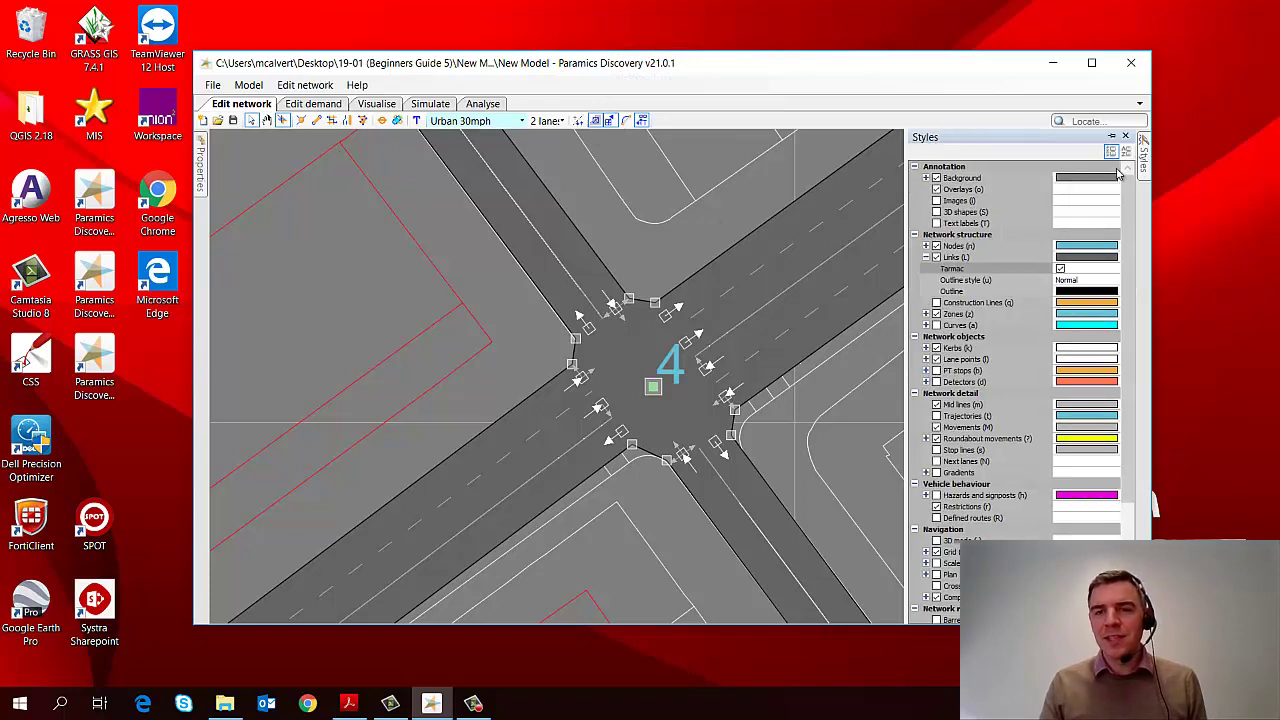
pyautogui.click(1060, 269)
pyautogui.scroll(3, 609, 414)
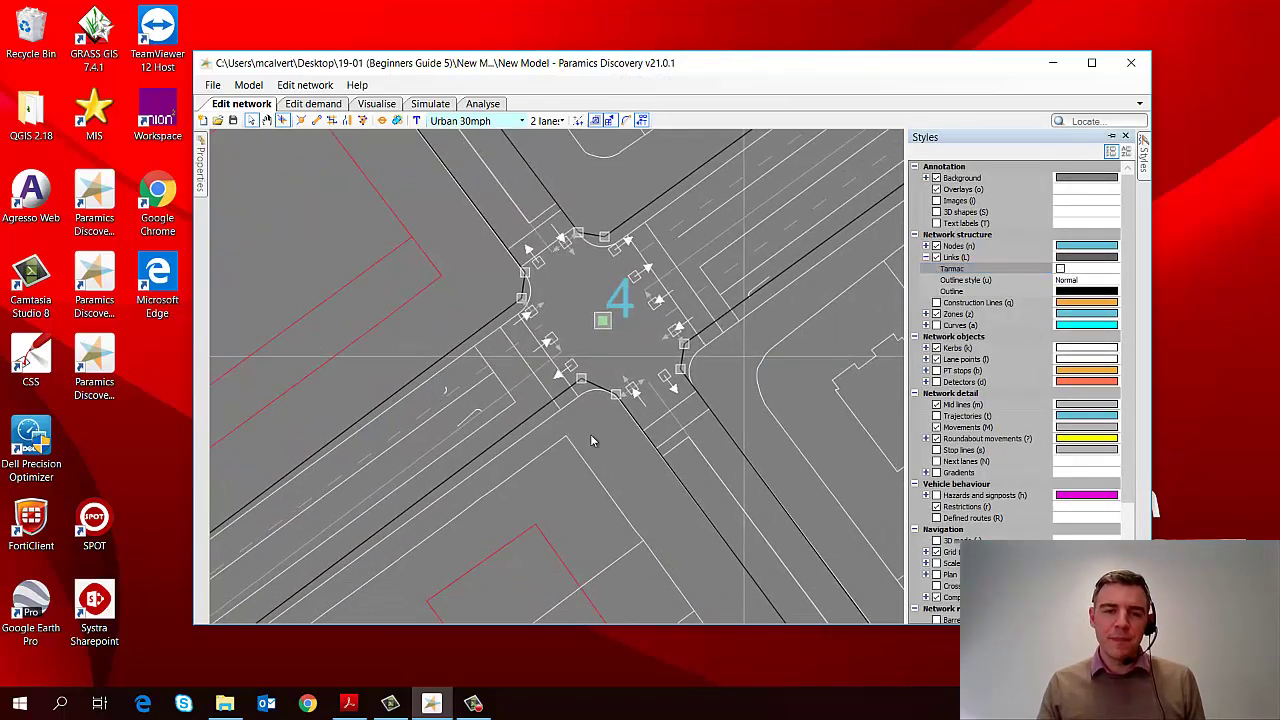
# Step: Drag junction 4's kerb points on all sides onto the overlay kerb lines
pyautogui.moveTo(551, 414); pyautogui.dragTo(539, 455)
pyautogui.moveTo(624, 460); pyautogui.dragTo(639, 478)
pyautogui.moveTo(760, 395); pyautogui.dragTo(793, 437)
pyautogui.click(765, 340)
pyautogui.moveTo(788, 338); pyautogui.dragTo(812, 348)
pyautogui.moveTo(475, 278); pyautogui.dragTo(555, 332)
pyautogui.click(564, 298)
pyautogui.moveTo(566, 237); pyautogui.dragTo(557, 226)
pyautogui.scroll(1, 706, 332)
pyautogui.moveTo(684, 212); pyautogui.dragTo(780, 224)
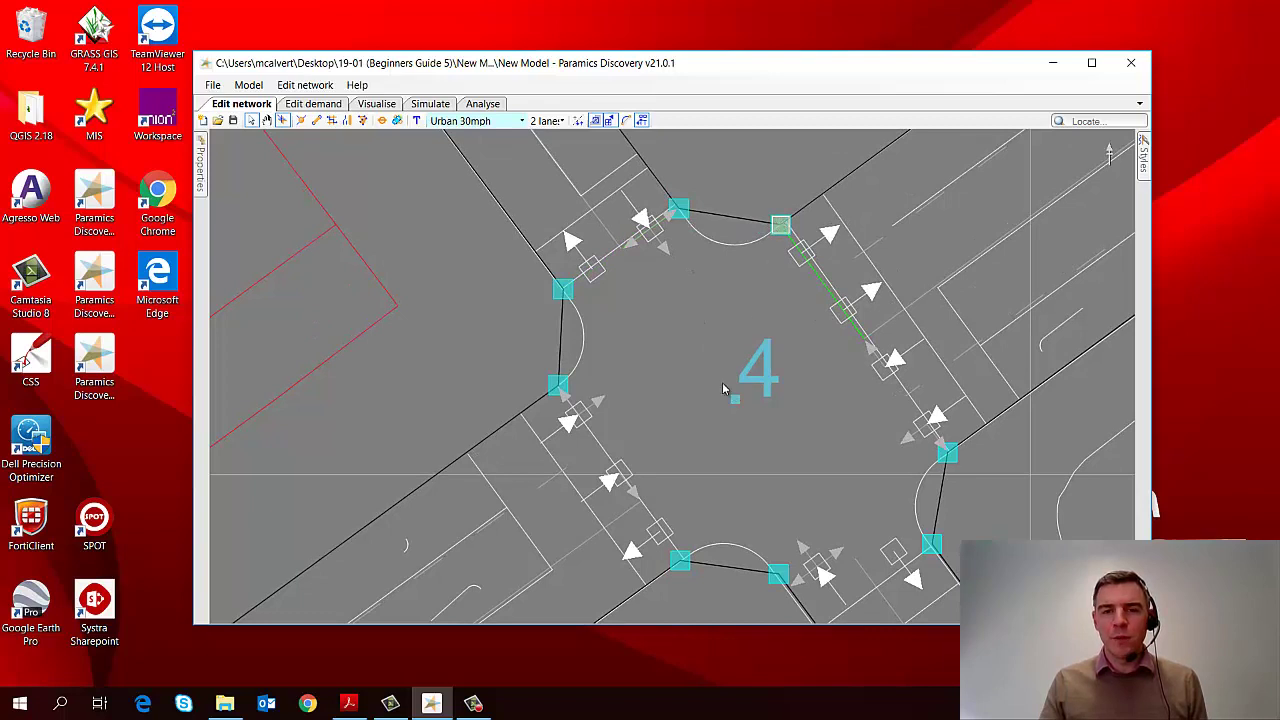
pyautogui.scroll(-1, 630, 407)
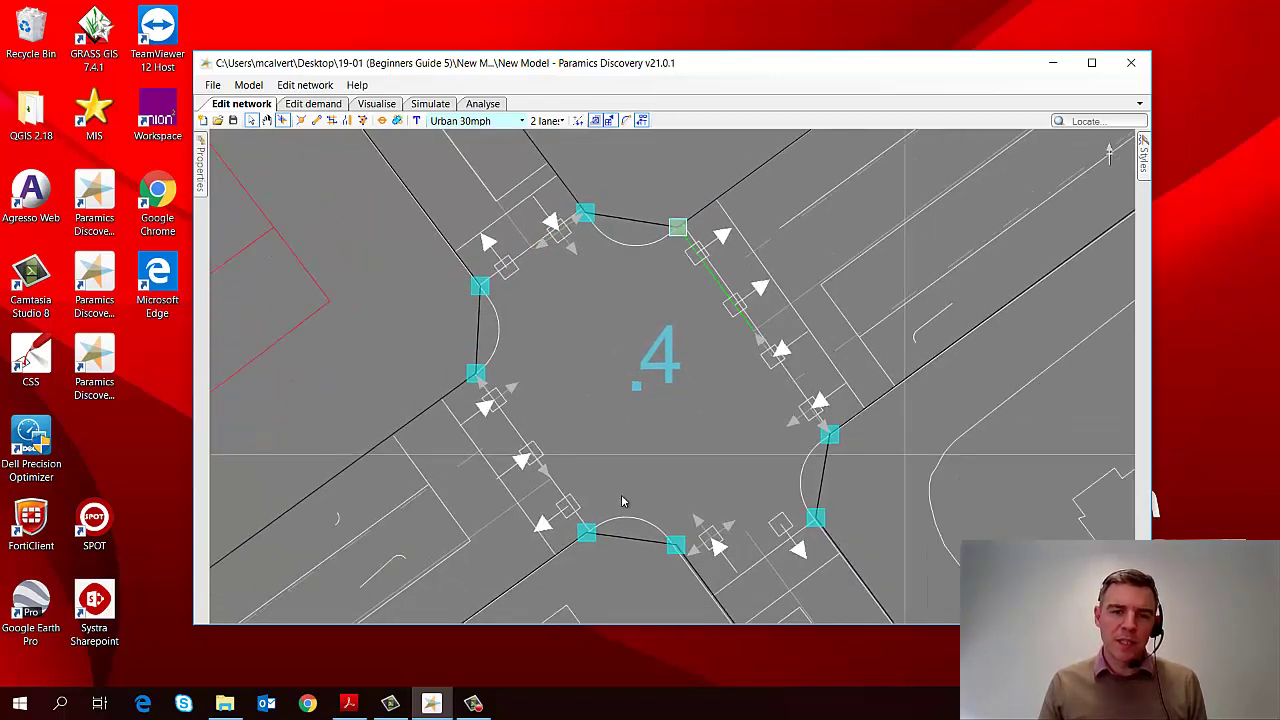
# Step: Pull the south-west approach lane point back along its road
pyautogui.moveTo(580, 457); pyautogui.dragTo(620, 391)
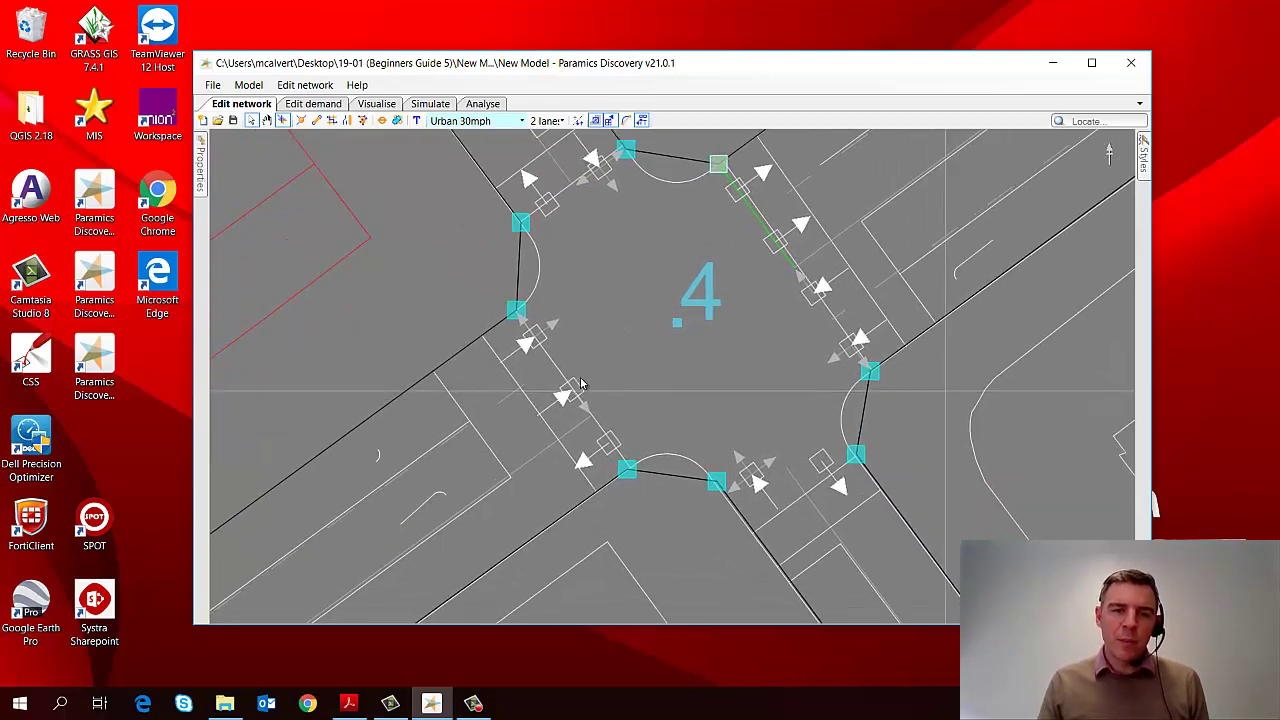
pyautogui.click(530, 343)
pyautogui.moveTo(523, 362)
pyautogui.mouseDown()
pyautogui.moveTo(455, 384)
pyautogui.moveTo(453, 412)
pyautogui.mouseUp()
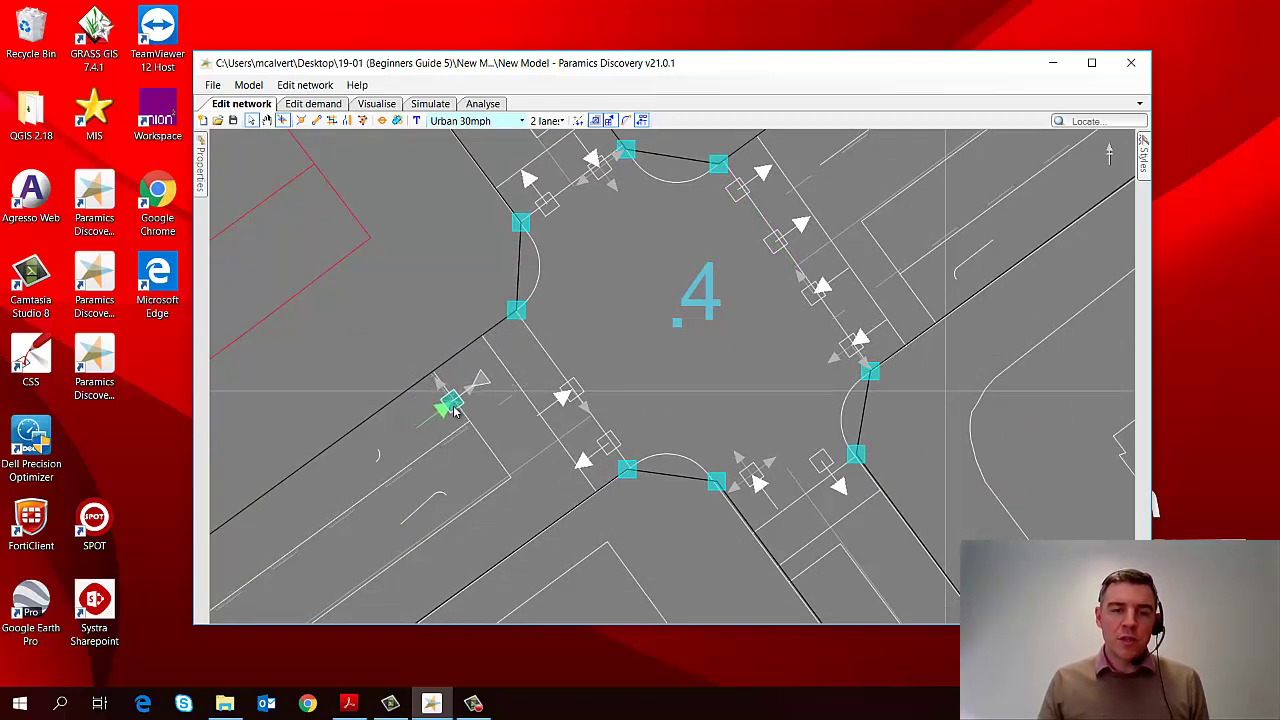
# Step: Move the lower-right exit lane point further down its road
pyautogui.click(600, 493)
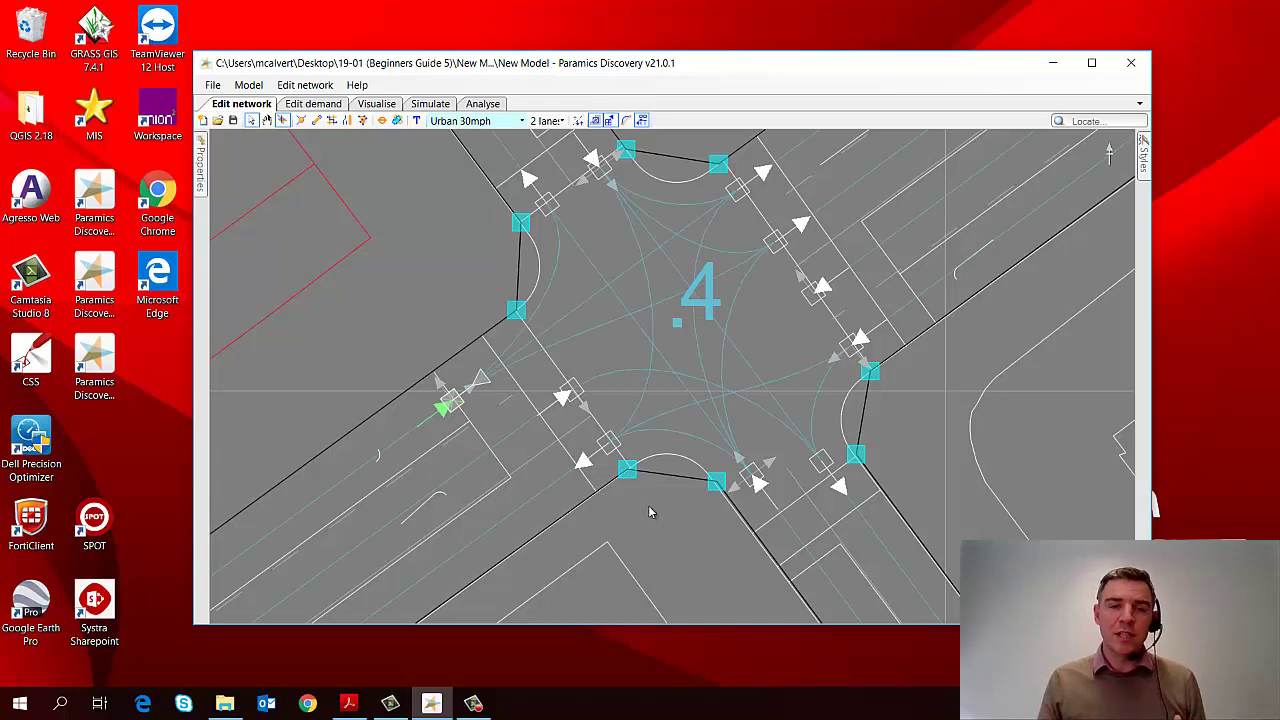
pyautogui.moveTo(651, 511); pyautogui.dragTo(678, 520)
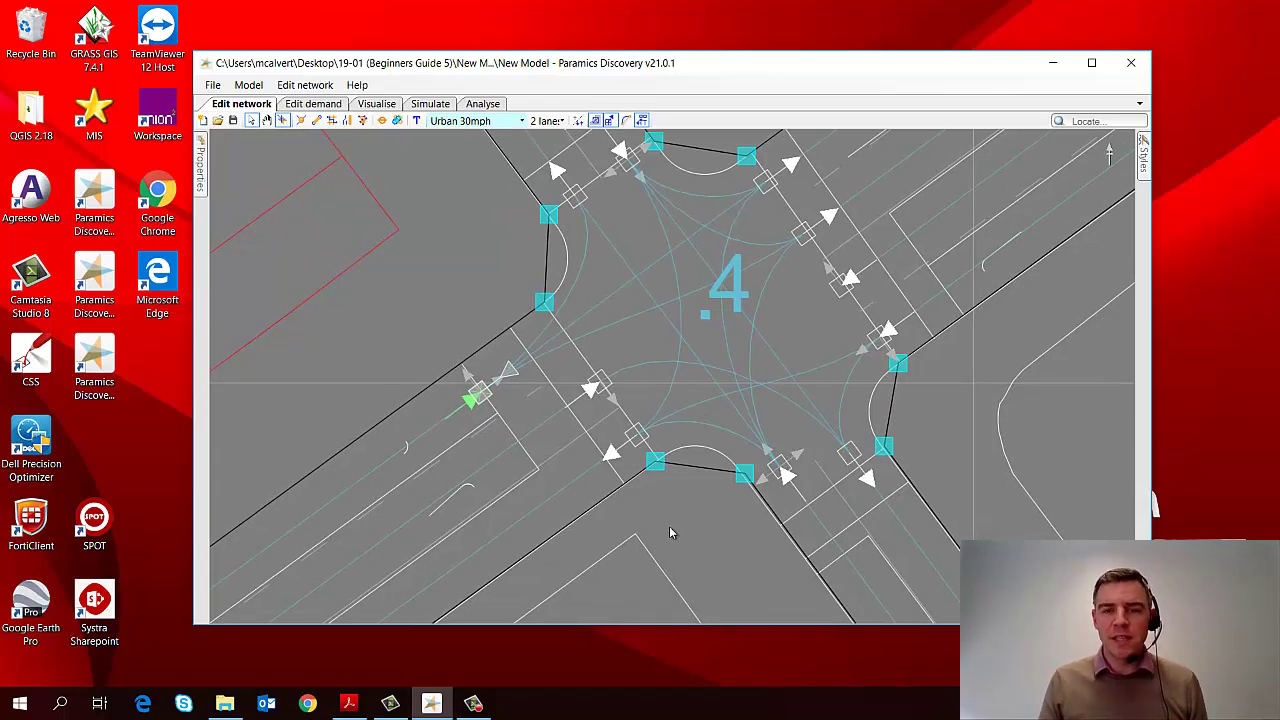
pyautogui.click(781, 469)
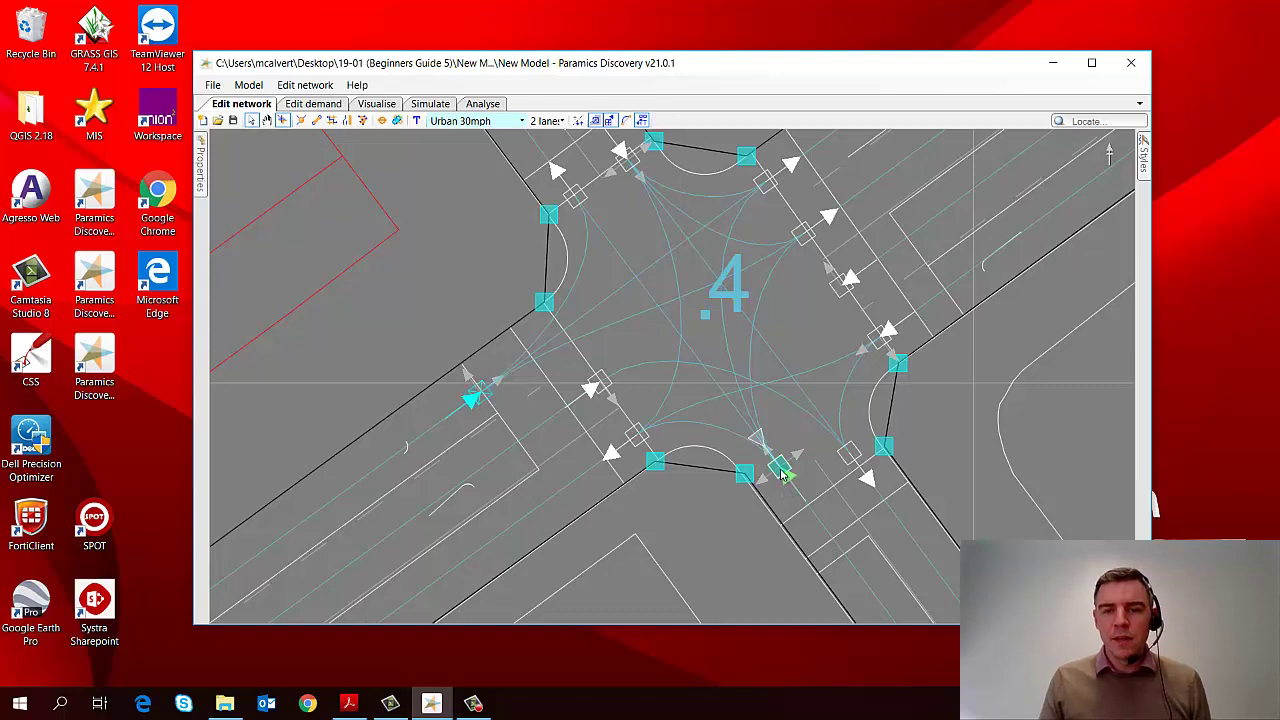
pyautogui.moveTo(784, 476); pyautogui.dragTo(848, 552)
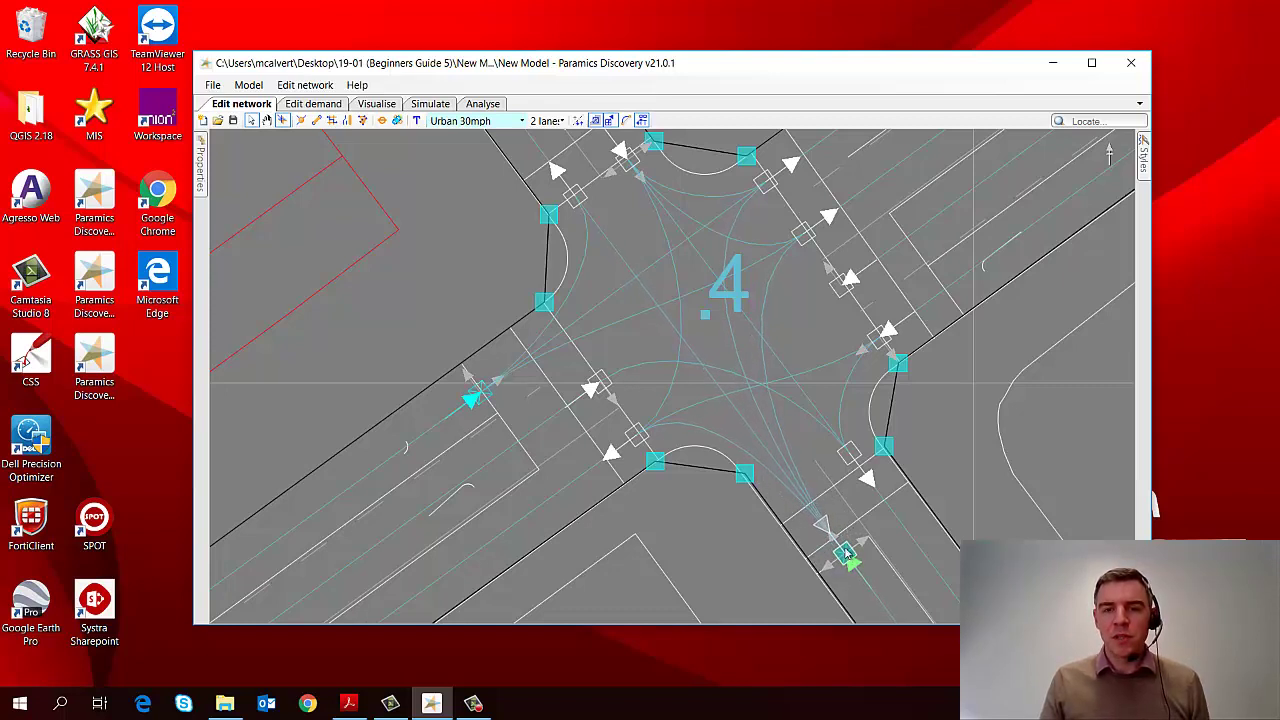
# Step: Move both right-arm lane points outward along the road
pyautogui.moveTo(925, 410); pyautogui.dragTo(782, 481)
pyautogui.click(737, 413)
pyautogui.moveTo(737, 415); pyautogui.dragTo(808, 367)
pyautogui.click(699, 360)
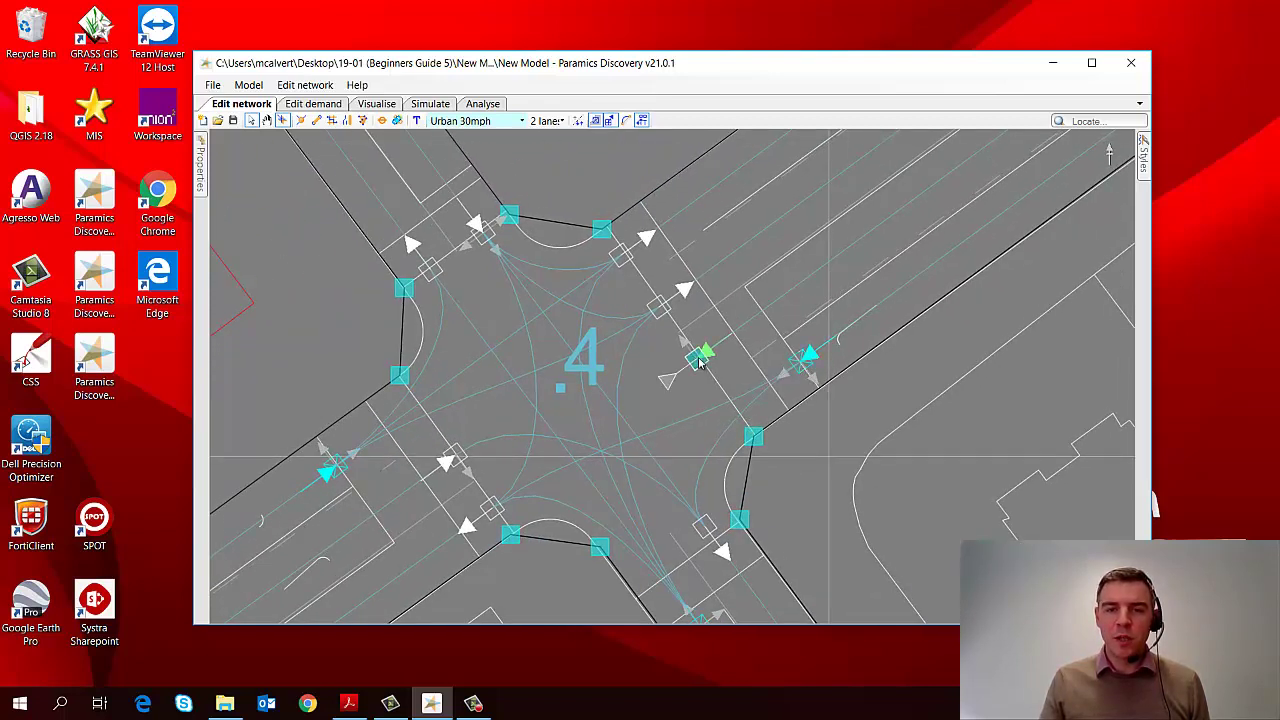
pyautogui.moveTo(699, 362); pyautogui.dragTo(766, 313)
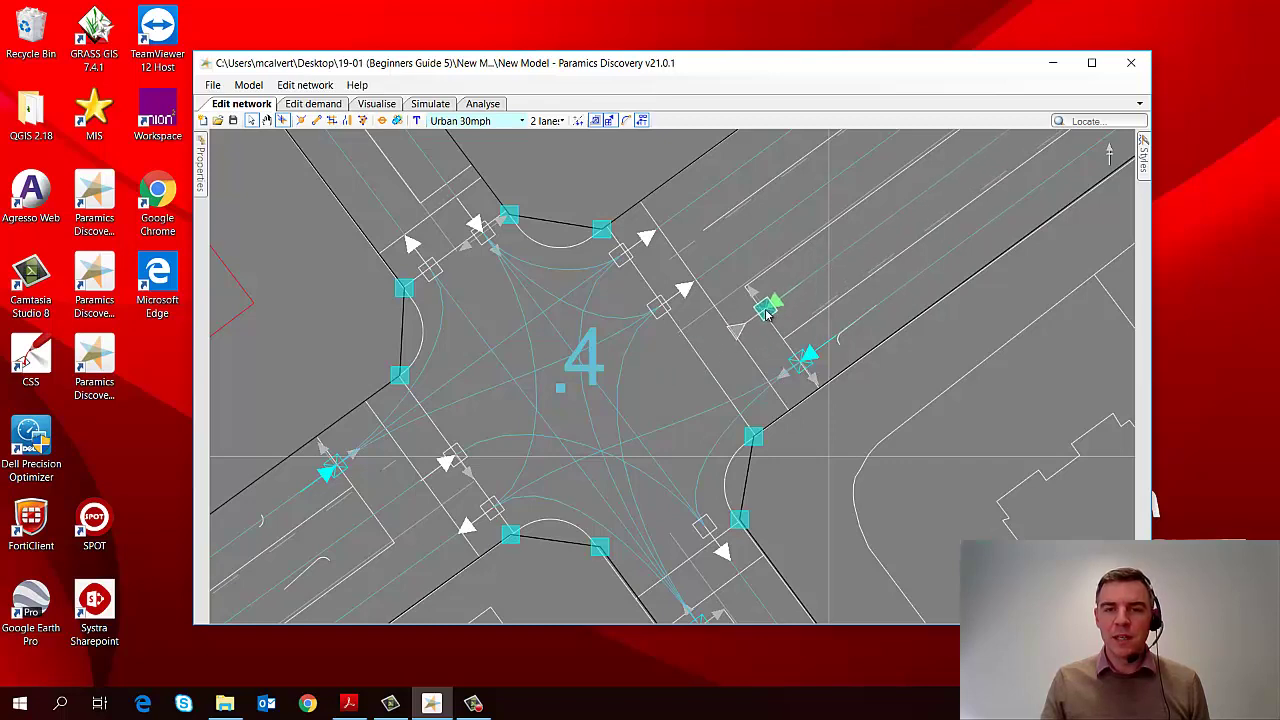
# Step: Move the top-left arm lane point further up its road
pyautogui.moveTo(554, 404); pyautogui.dragTo(634, 457)
pyautogui.click(567, 287)
pyautogui.moveTo(562, 283); pyautogui.dragTo(528, 238)
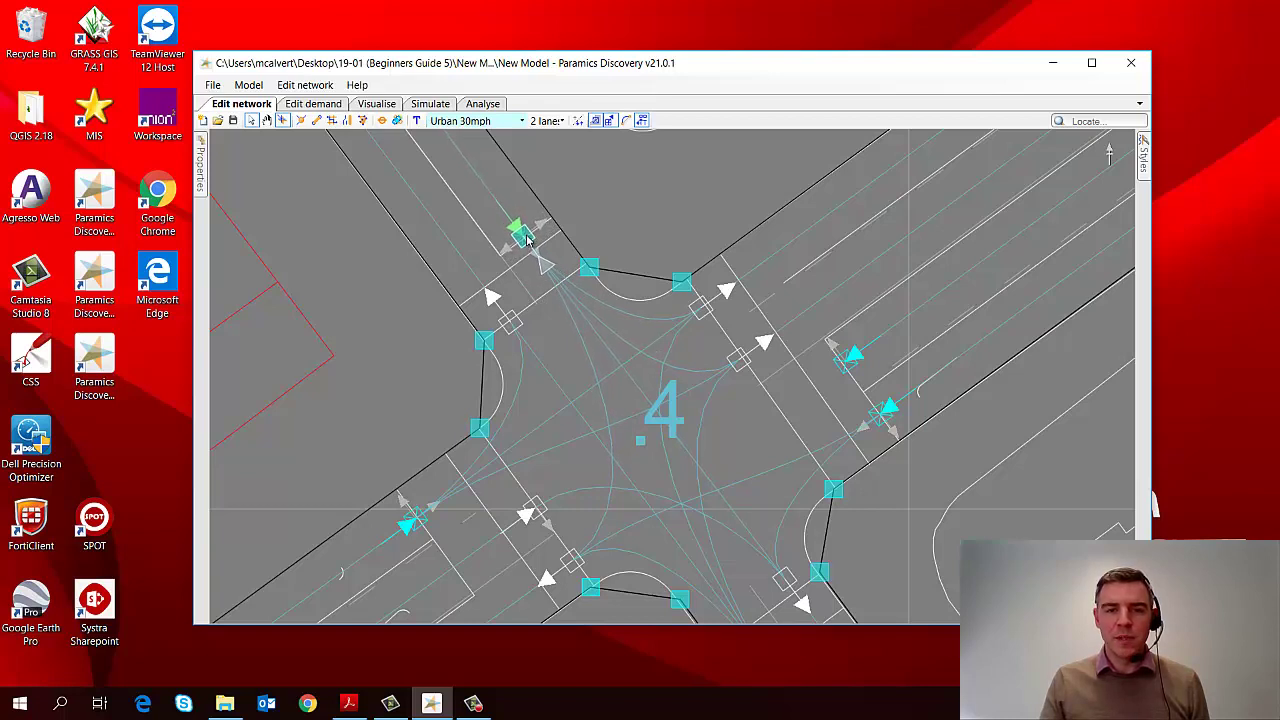
pyautogui.moveTo(718, 441); pyautogui.dragTo(617, 370)
pyautogui.scroll(1, 651, 491)
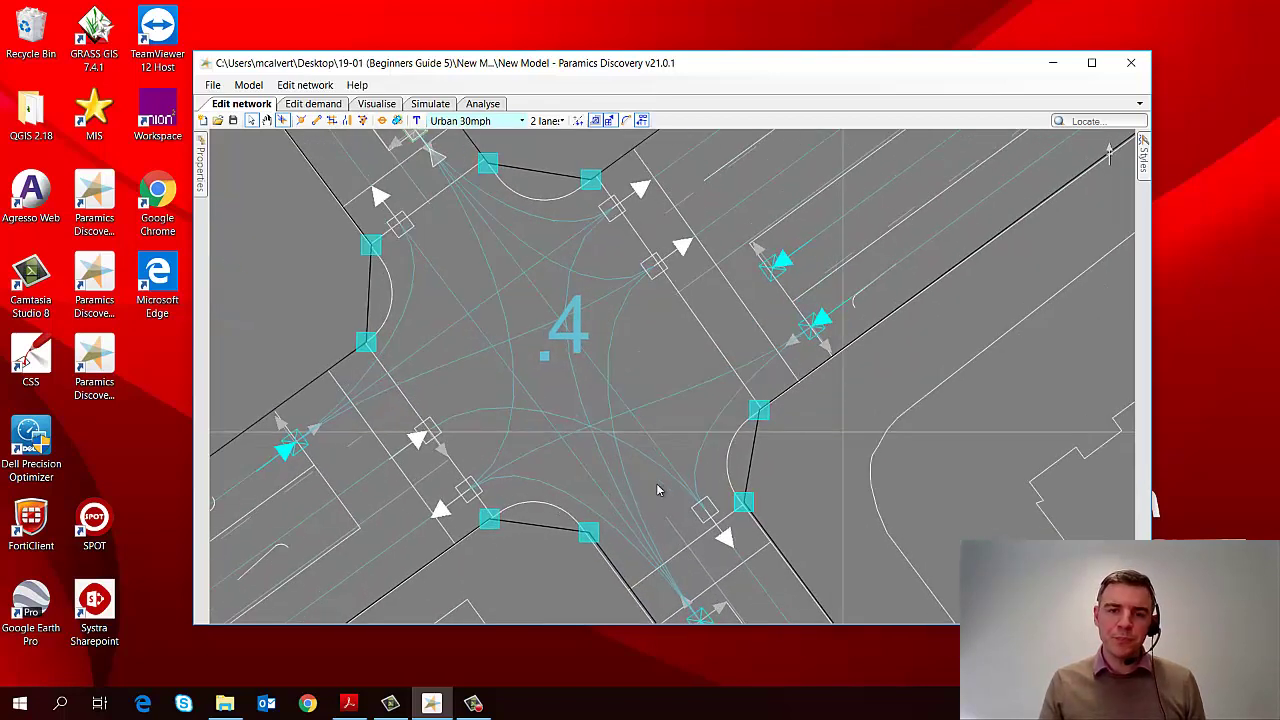
pyautogui.moveTo(763, 469); pyautogui.dragTo(646, 506)
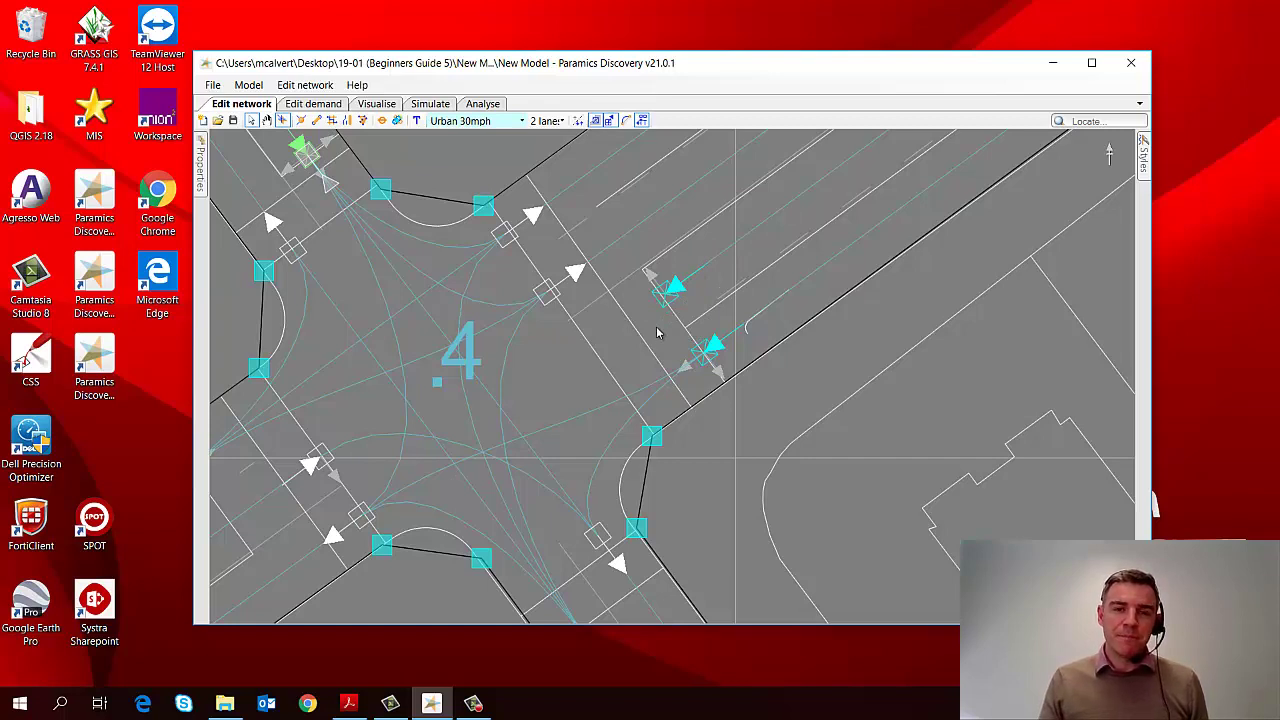
# Step: On the right approach's stop line, set each lane's allowed movements from the radial lane menu
pyautogui.click(686, 373)
pyautogui.scroll(3, 686, 373)
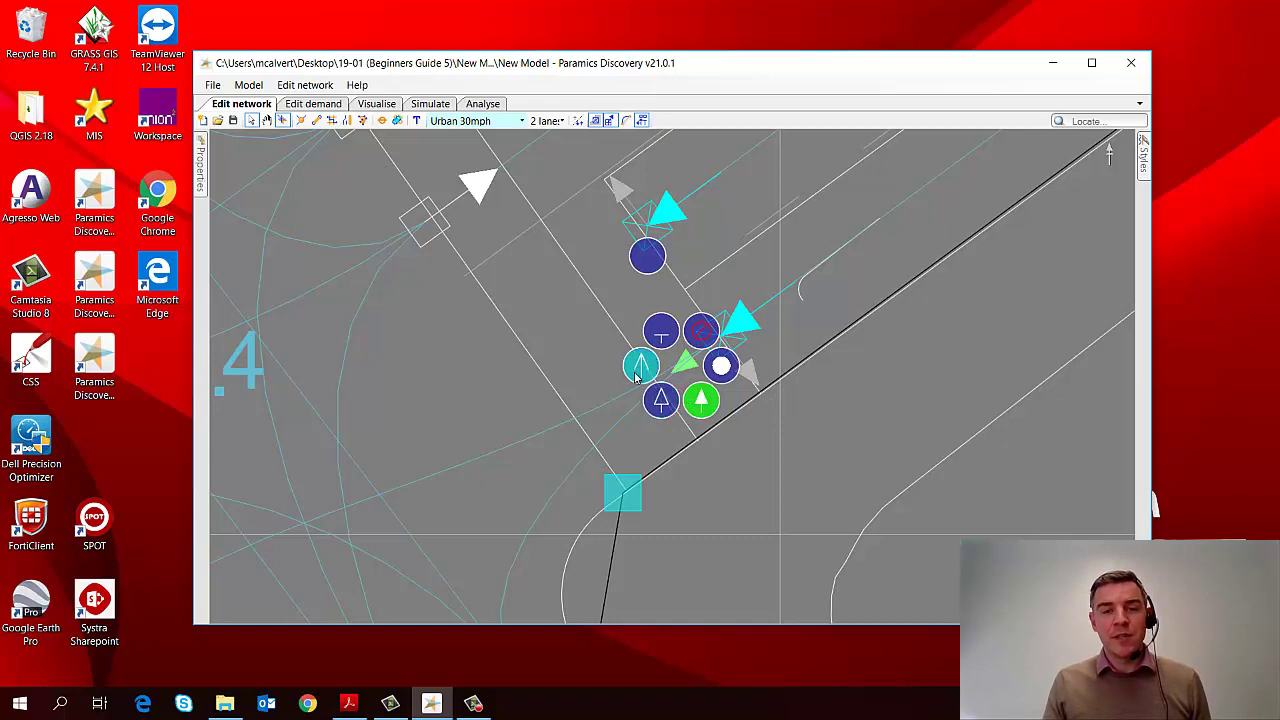
pyautogui.click(650, 264)
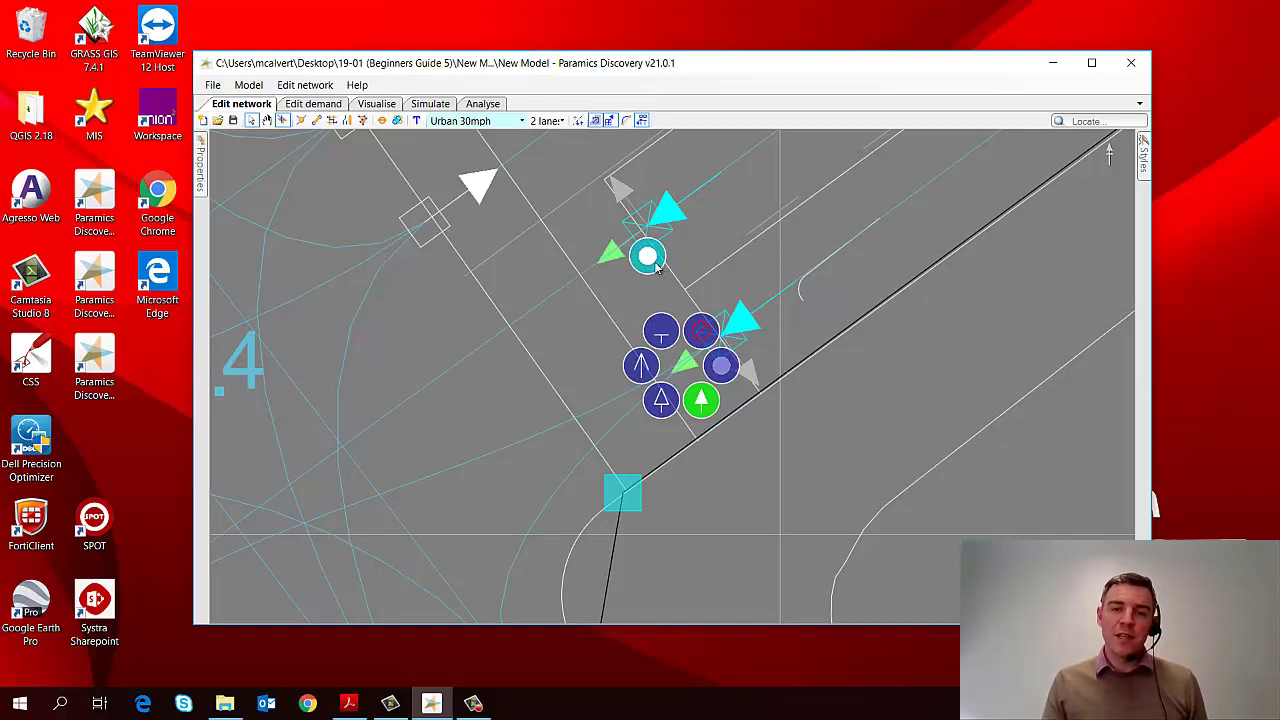
pyautogui.click(652, 262)
pyautogui.click(652, 262)
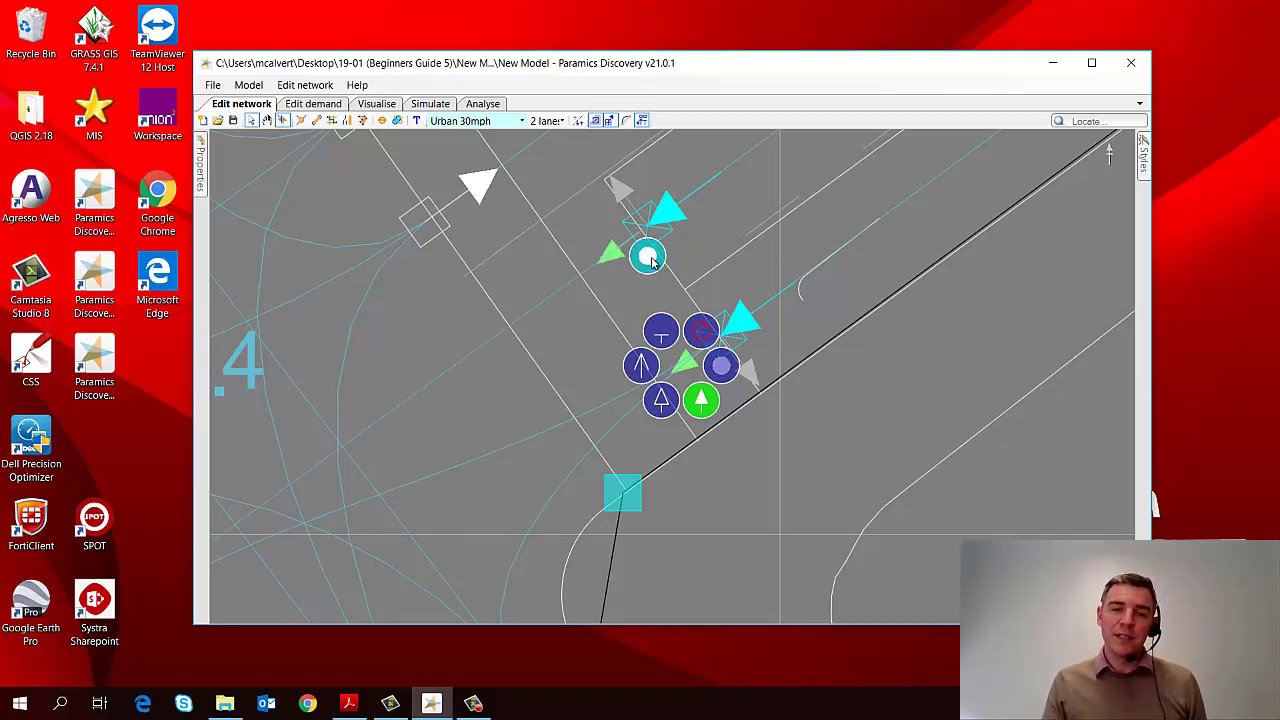
pyautogui.click(652, 262)
pyautogui.click(652, 262)
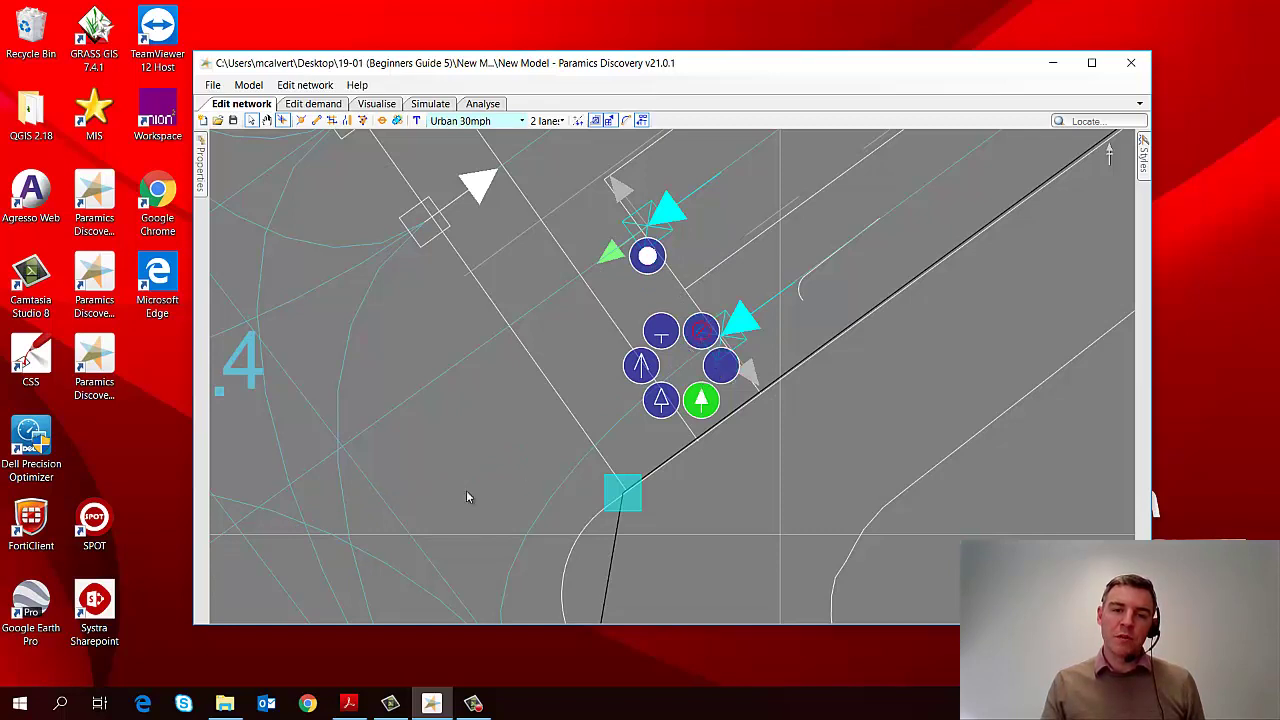
# Step: Pan and zoom to centre junction 4 in the view
pyautogui.moveTo(466, 494); pyautogui.dragTo(491, 398)
pyautogui.scroll(-2, 449, 385)
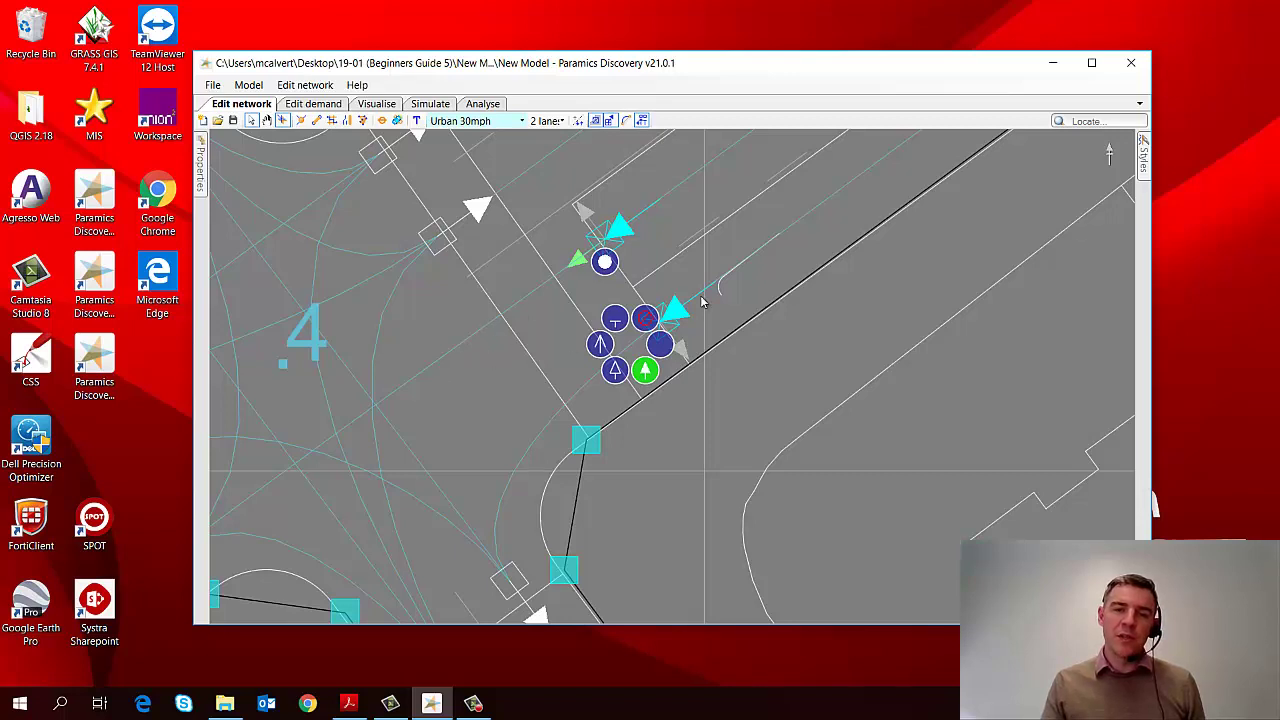
pyautogui.scroll(-3, 400, 466)
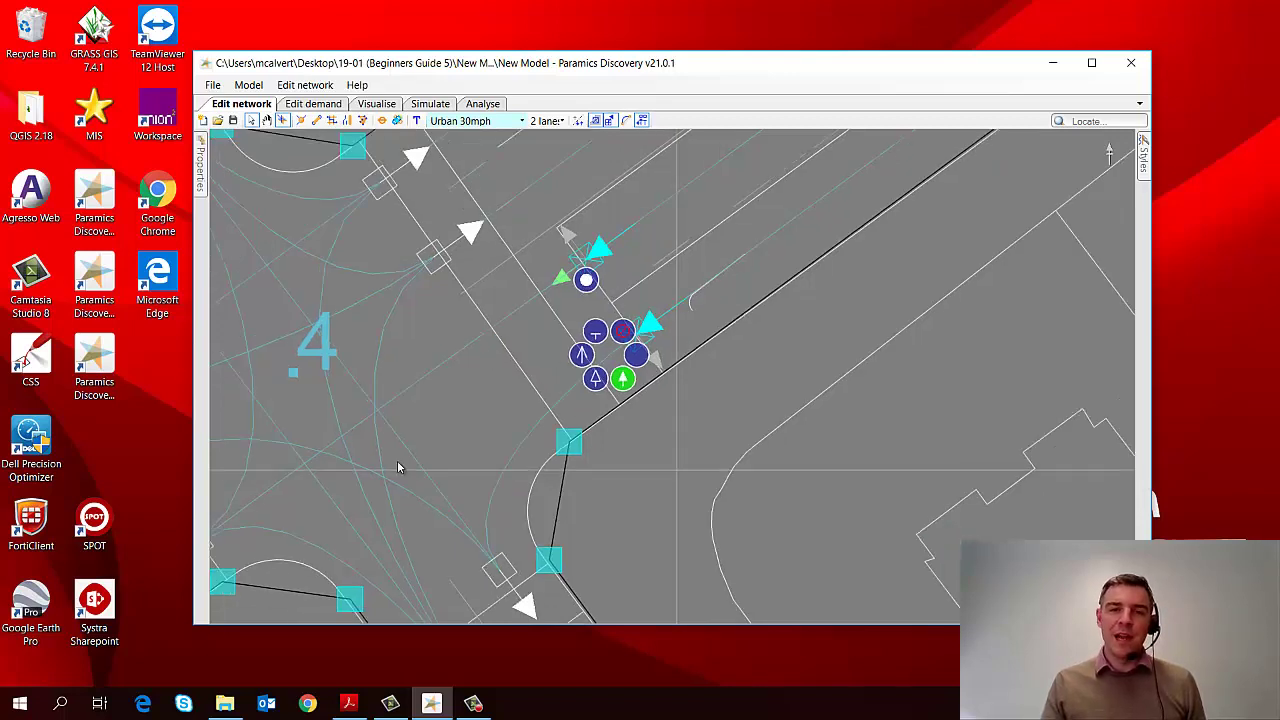
pyautogui.moveTo(361, 491); pyautogui.dragTo(617, 420)
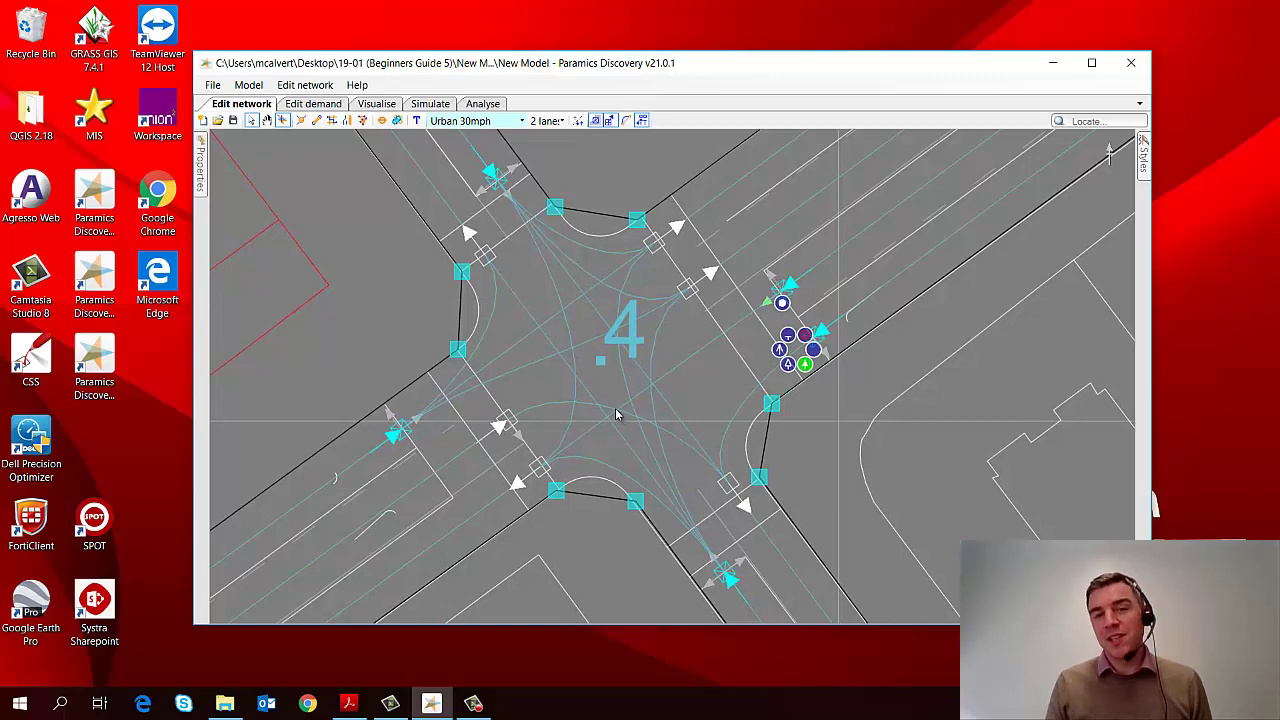
pyautogui.scroll(-2, 634, 397)
pyautogui.scroll(2, 623, 377)
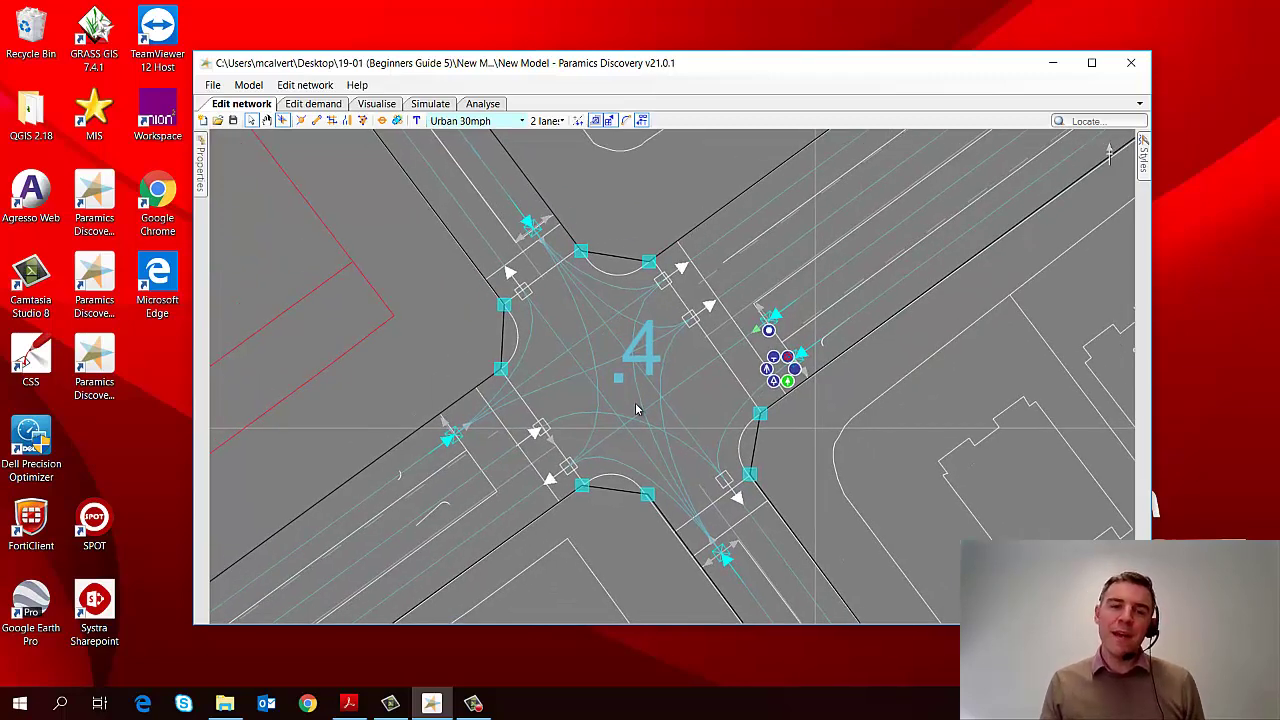
# Step: Drag the left approach lane point down-left to the overlay stop line and reselect it
pyautogui.click(541, 432)
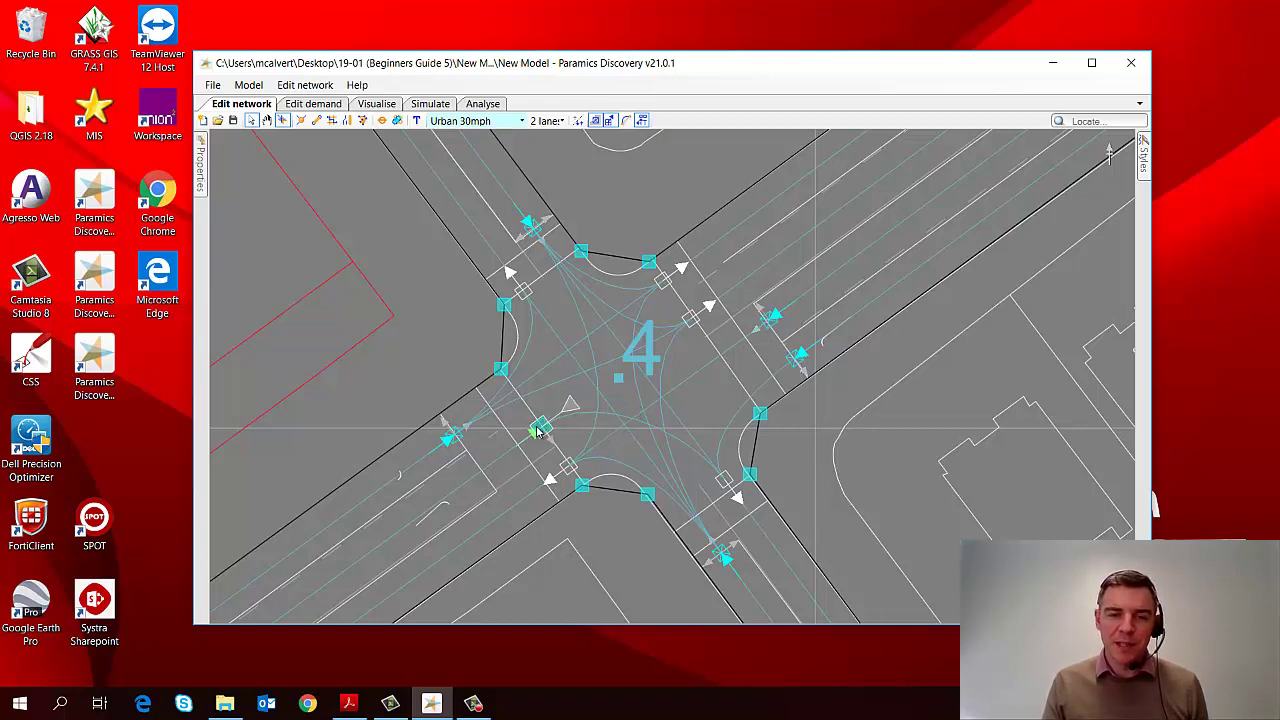
pyautogui.moveTo(540, 430); pyautogui.dragTo(479, 473)
pyautogui.hscroll(1, 571, 540)
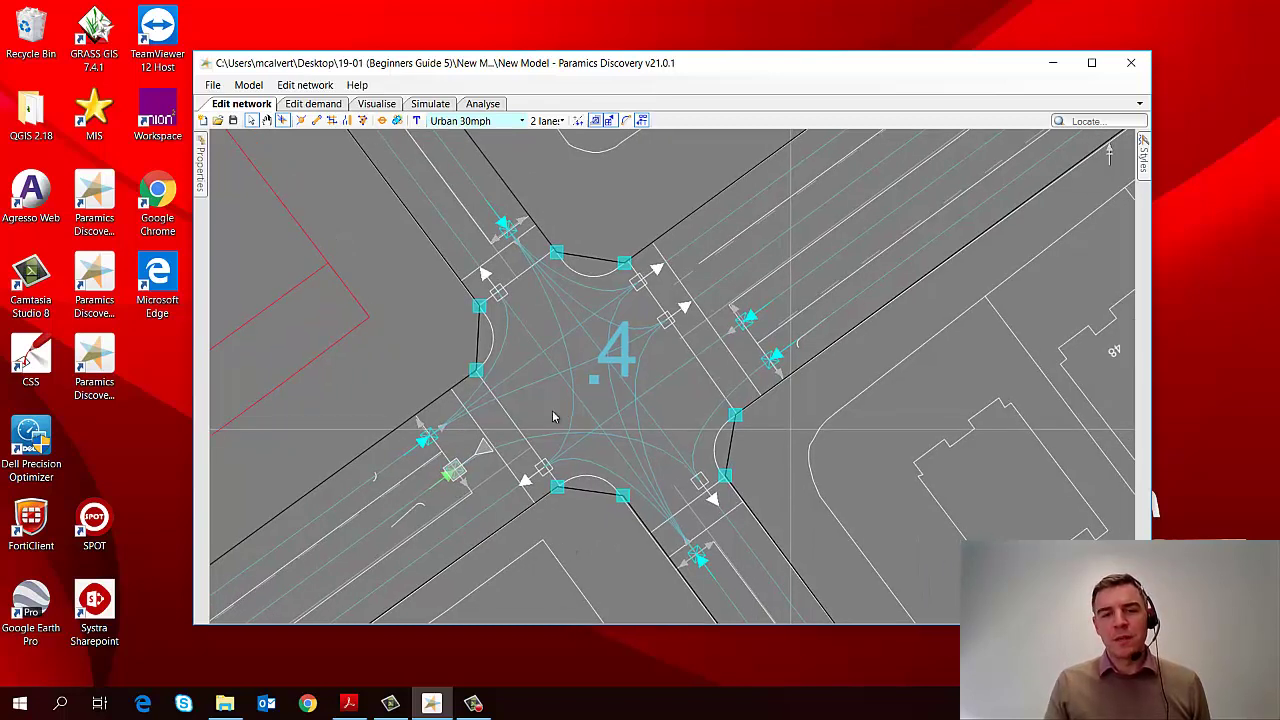
pyautogui.scroll(2, 610, 485)
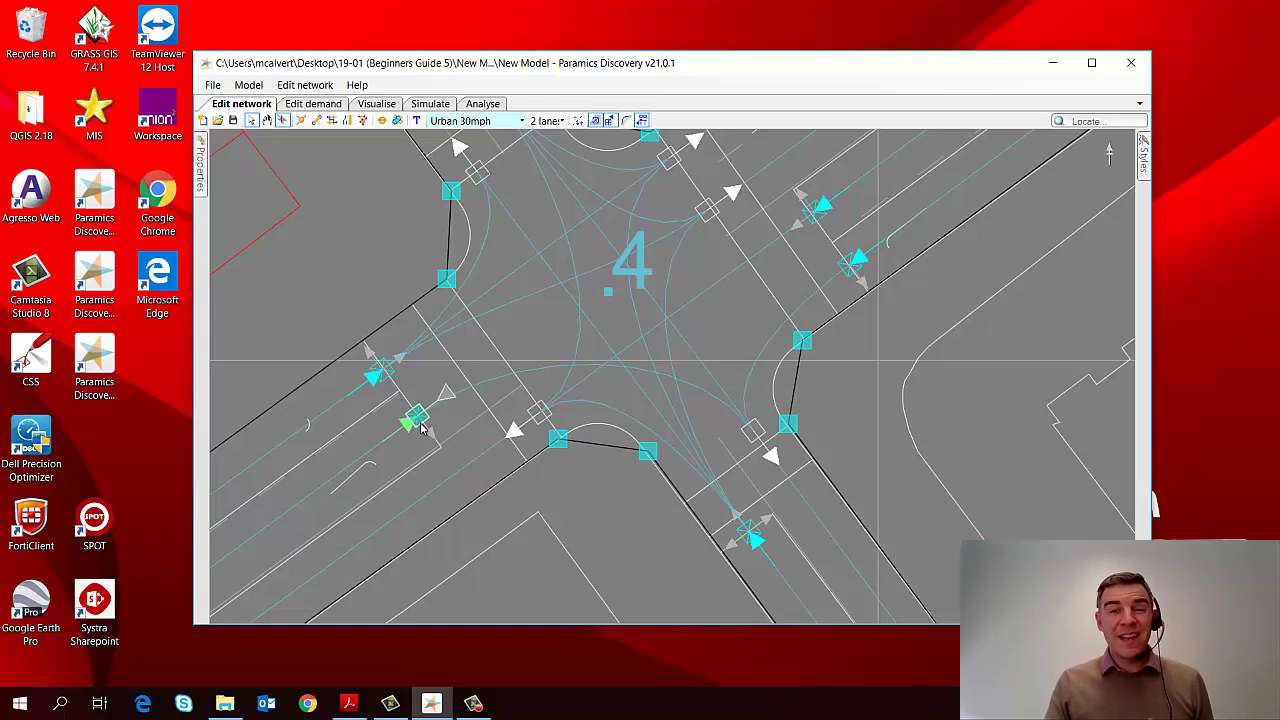
pyautogui.moveTo(484, 459); pyautogui.dragTo(521, 512)
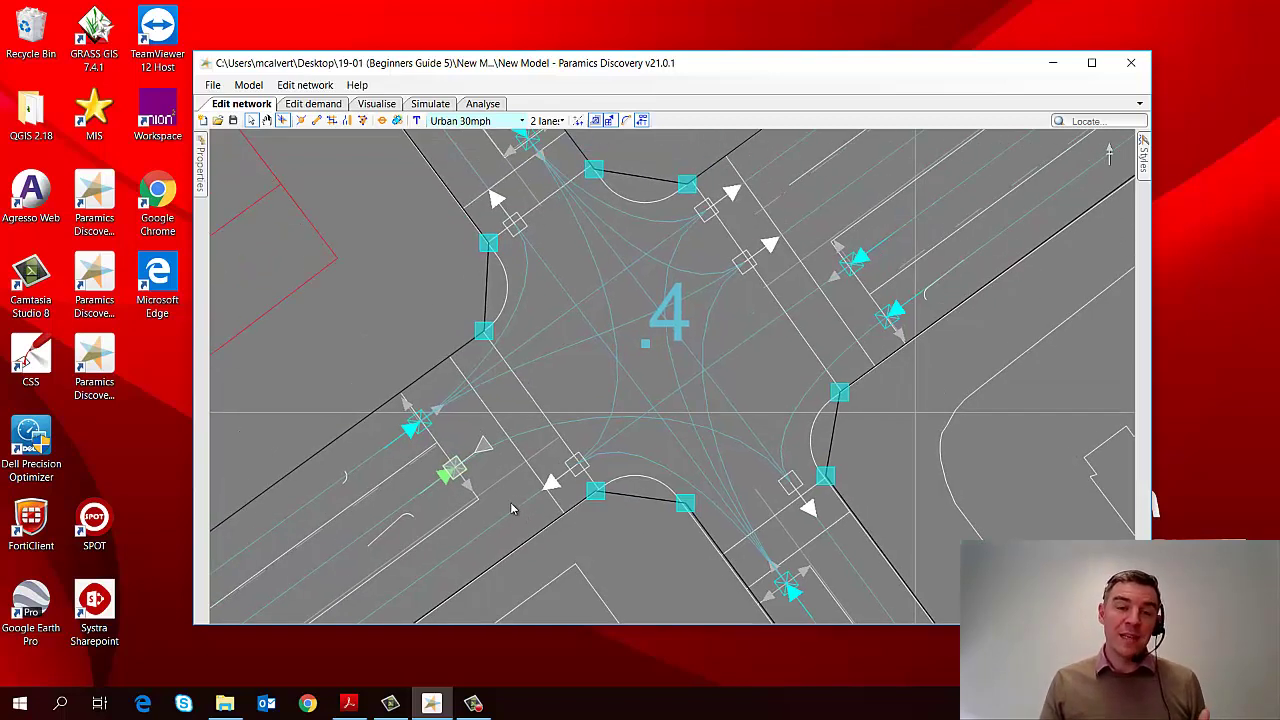
pyautogui.click(455, 470)
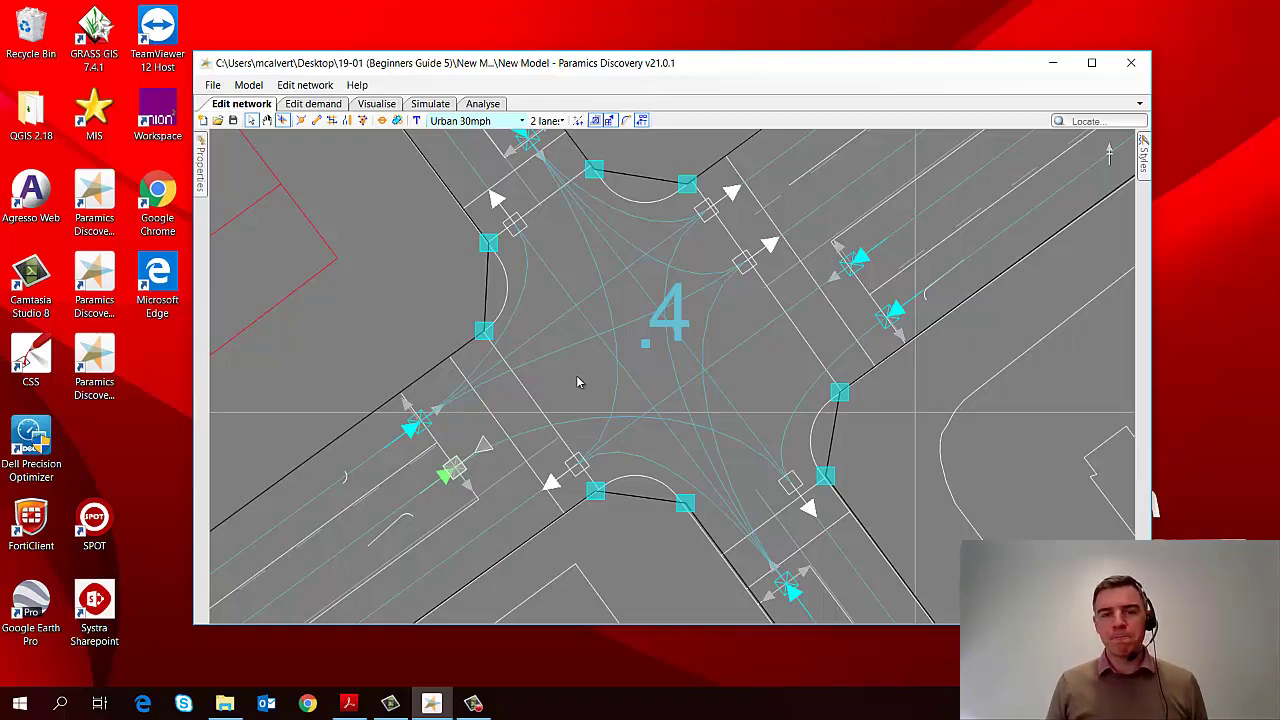
# Step: Make the left approach lane point a stacking point and move it forward into the junction
pyautogui.rightClick(455, 466)
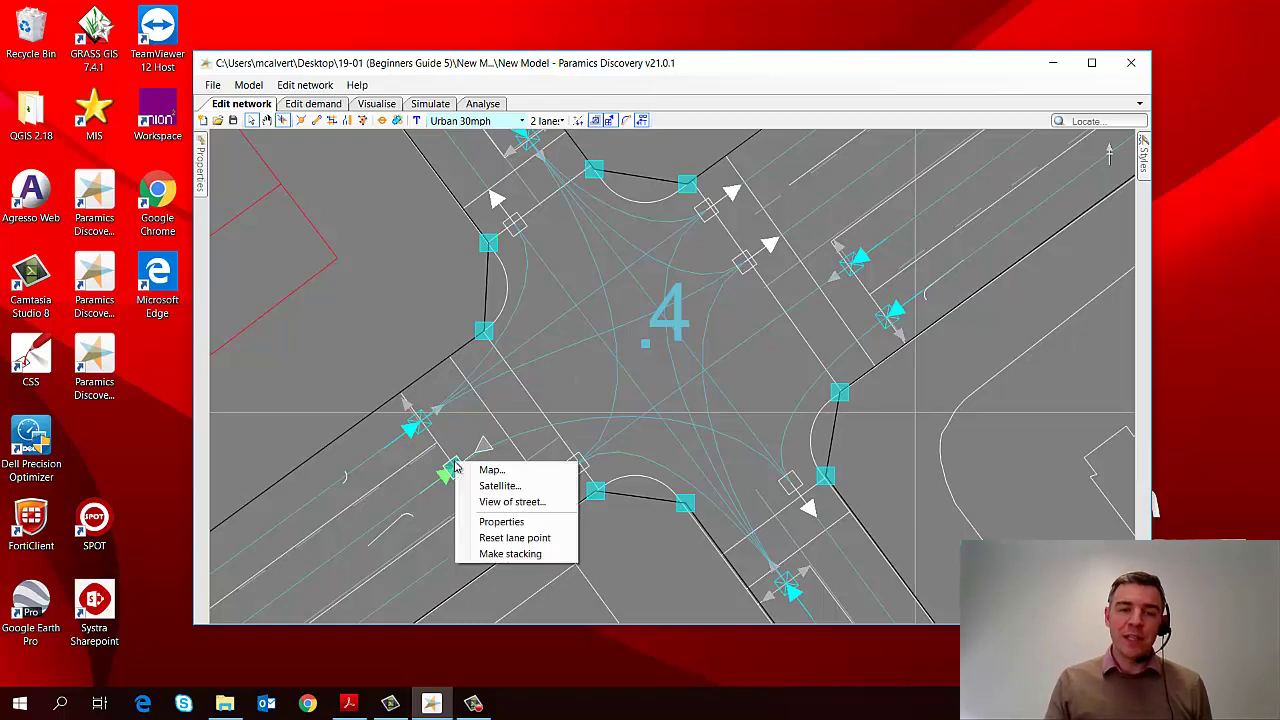
pyautogui.click(507, 556)
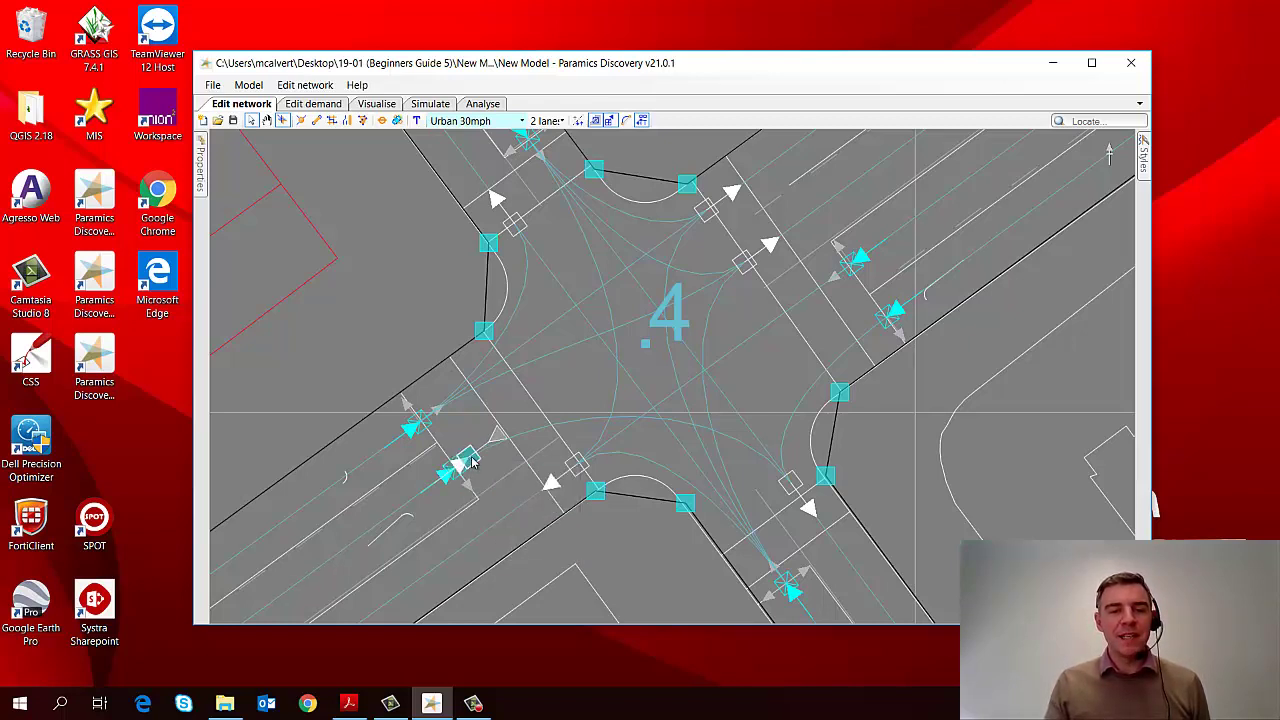
pyautogui.moveTo(473, 462); pyautogui.dragTo(563, 396)
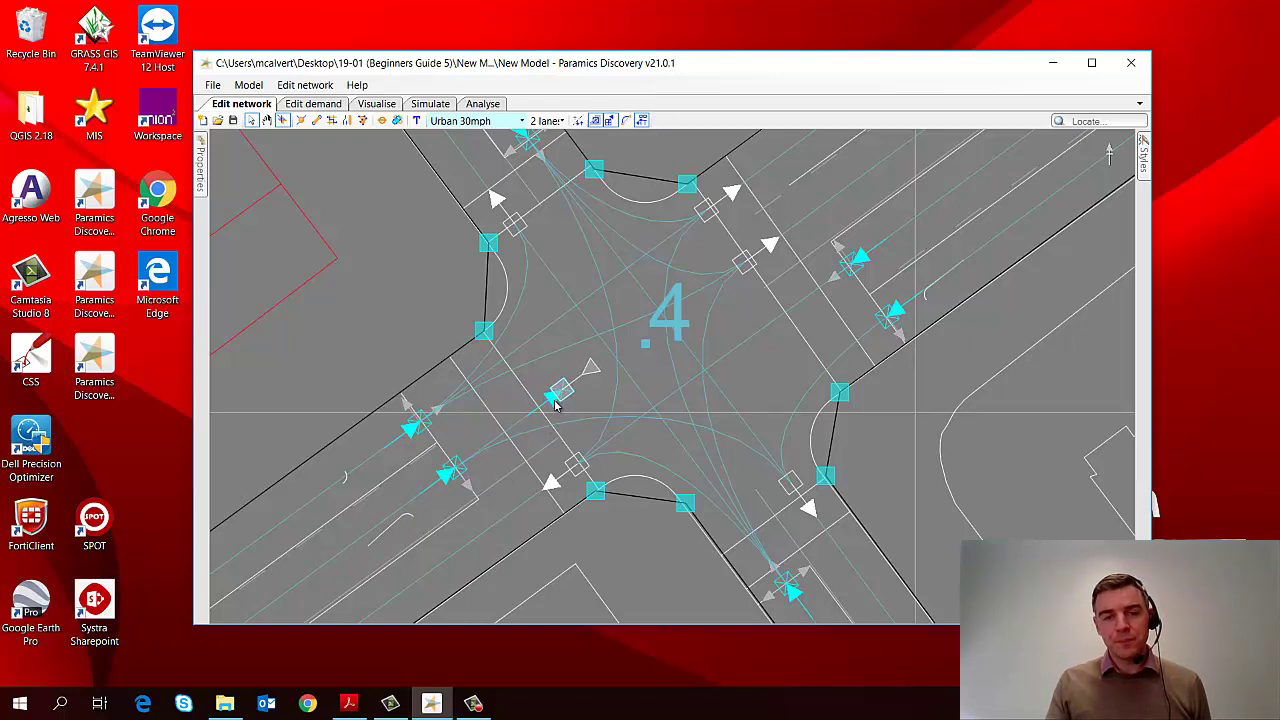
pyautogui.scroll(2, 556, 403)
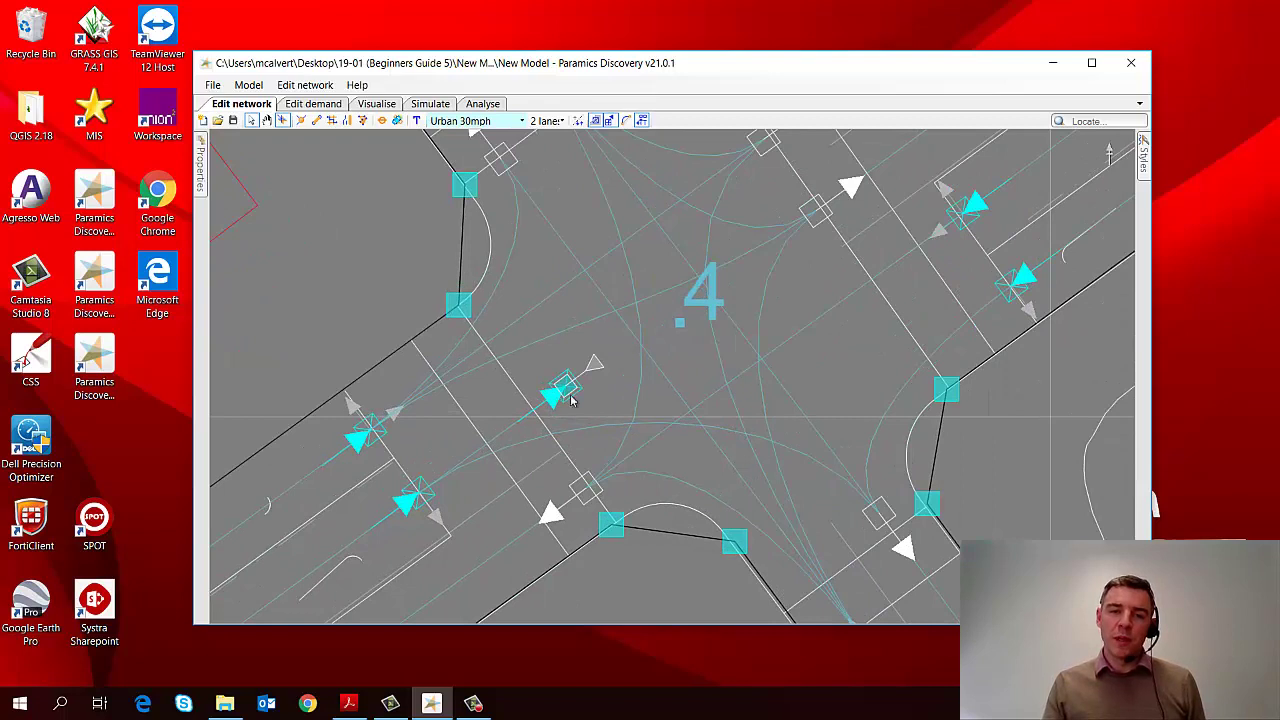
pyautogui.moveTo(572, 390); pyautogui.dragTo(576, 390)
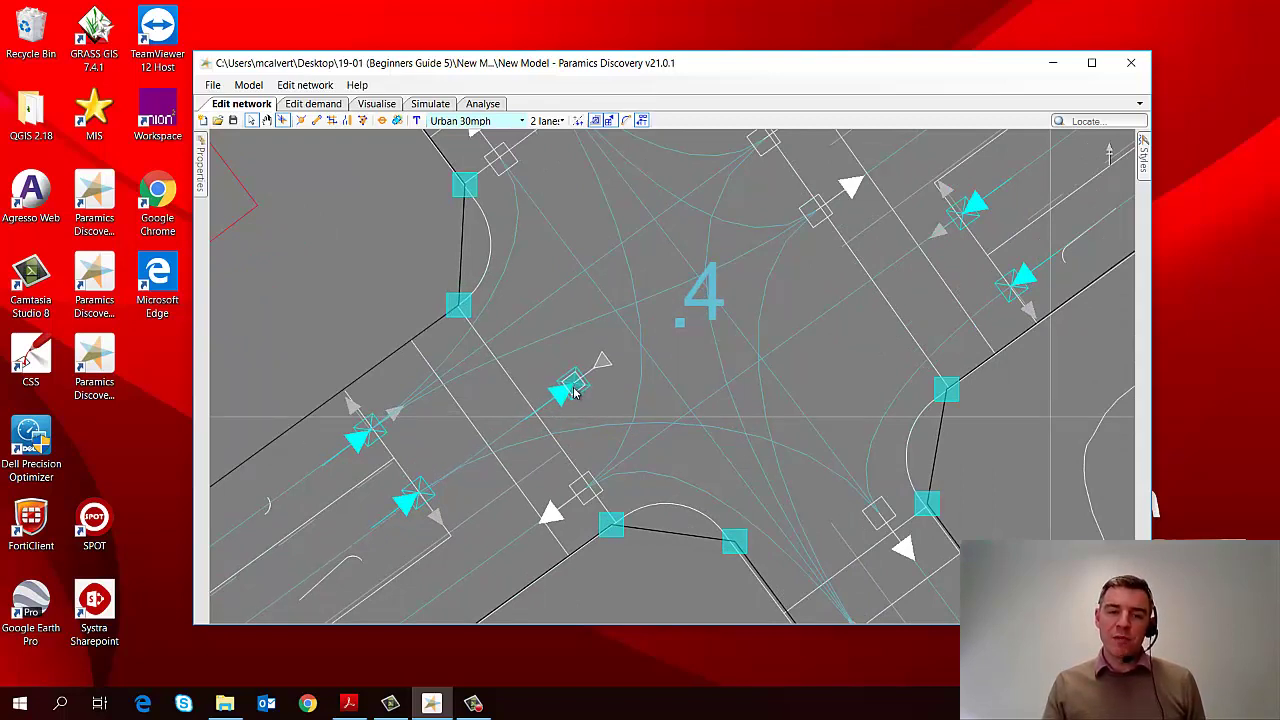